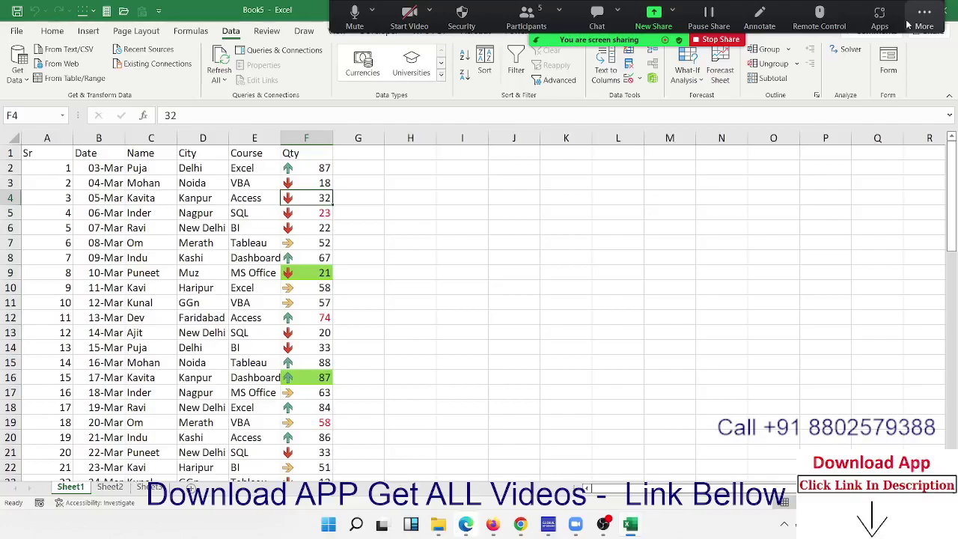
Filter the table's City column to show only Delhi rows, then remove the filter.
{"action": "left_click", "coordinate": [187, 153]}
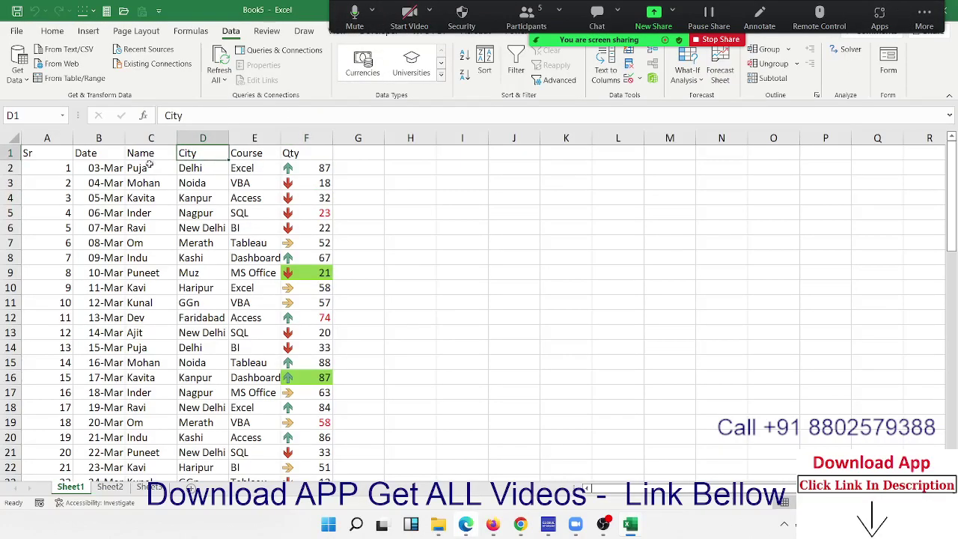
{"action": "left_click", "coordinate": [45, 152]}
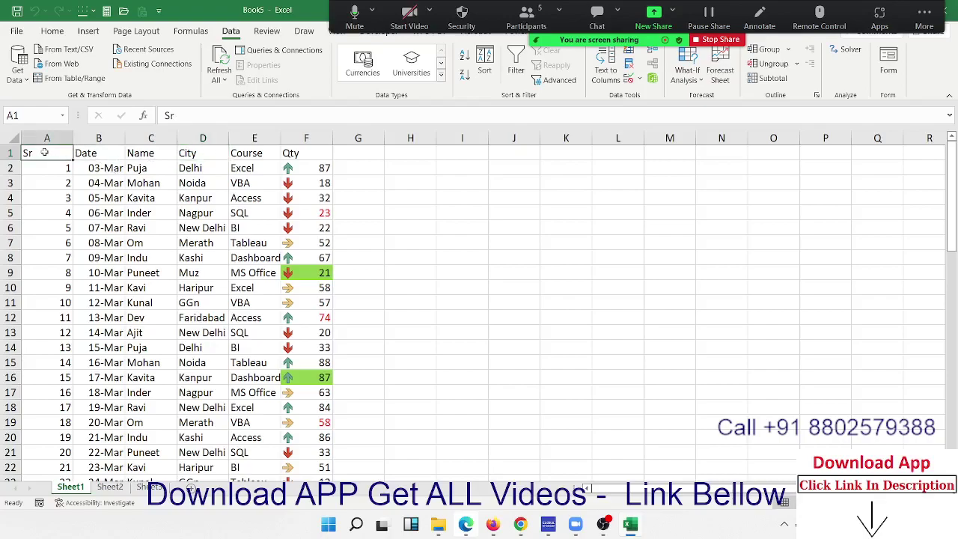
{"action": "key", "text": "ctrl+shift+l"}
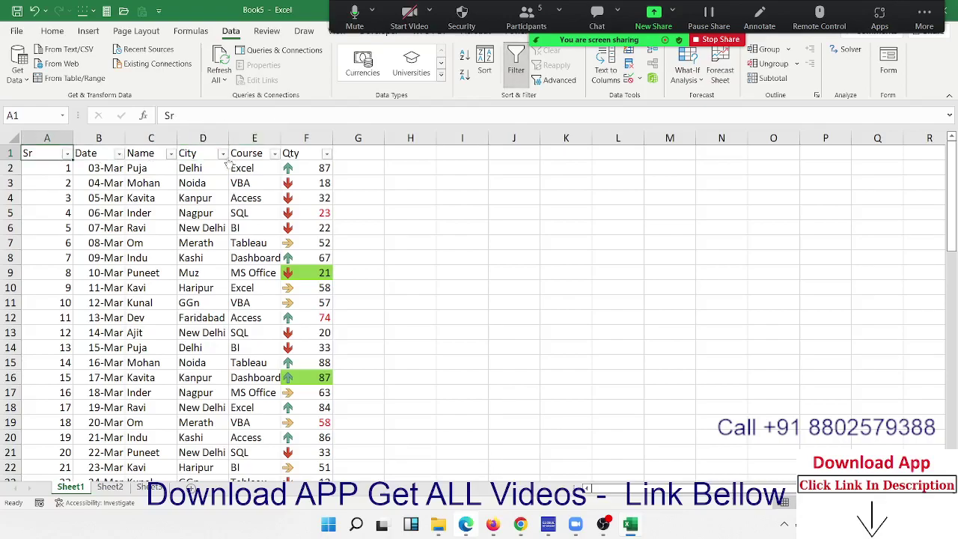
{"action": "left_click", "coordinate": [222, 153]}
{"action": "left_click", "coordinate": [118, 301]}
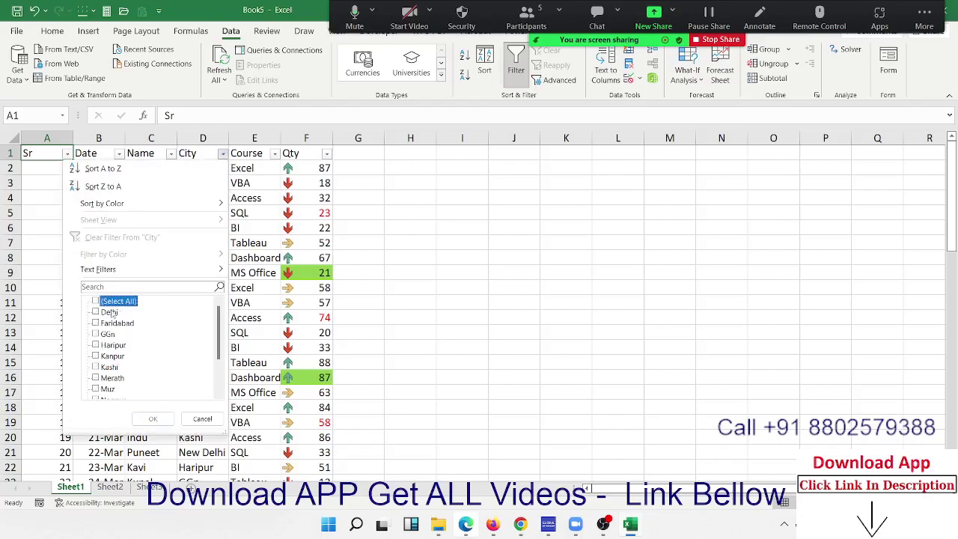
{"action": "left_click", "coordinate": [111, 313]}
{"action": "left_click", "coordinate": [152, 420]}
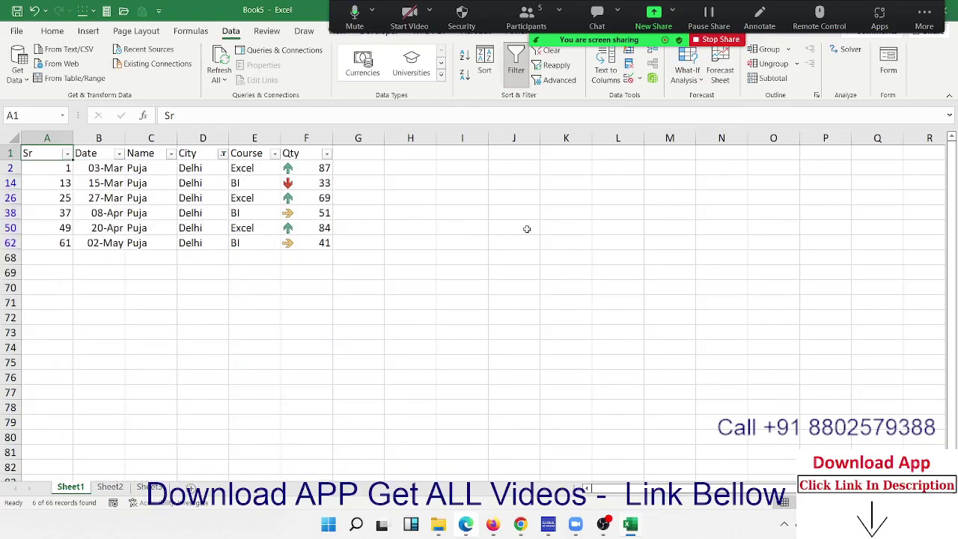
{"action": "key", "text": "ctrl+shift+l"}
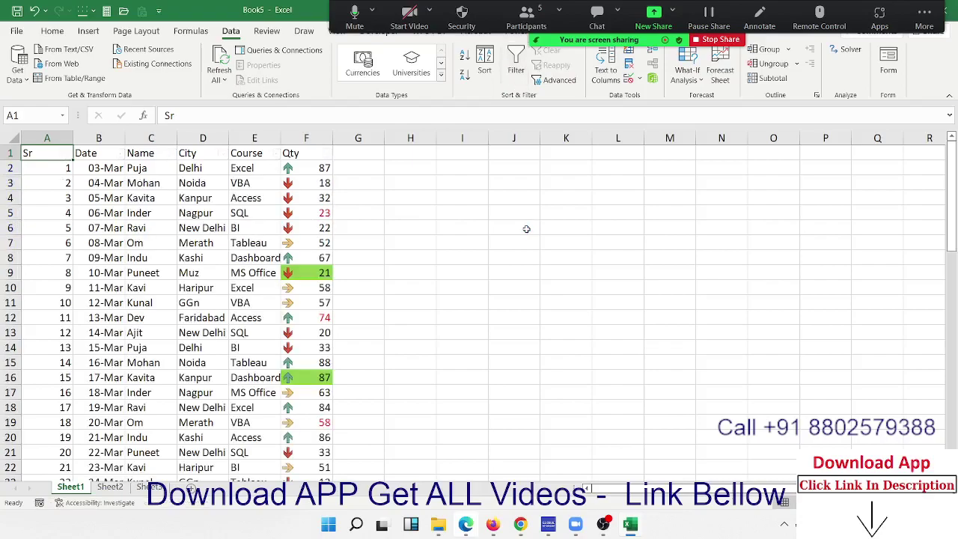
Copy the Name, City, Course and Qty headers into J4:M4.
{"action": "key", "text": "Right"}
{"action": "key", "text": "Right"}
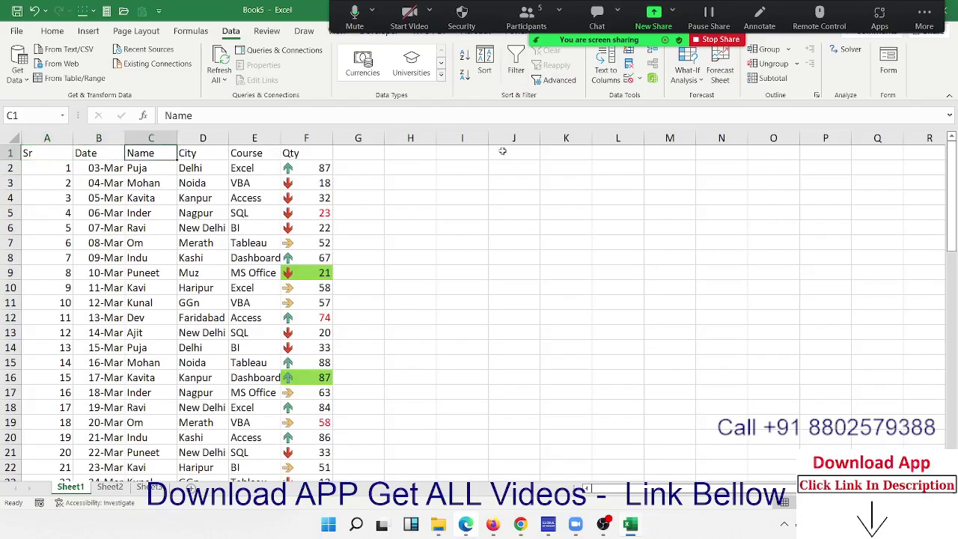
{"action": "left_click", "coordinate": [213, 155], "text": "ctrl"}
{"action": "left_click", "coordinate": [241, 153], "text": "ctrl"}
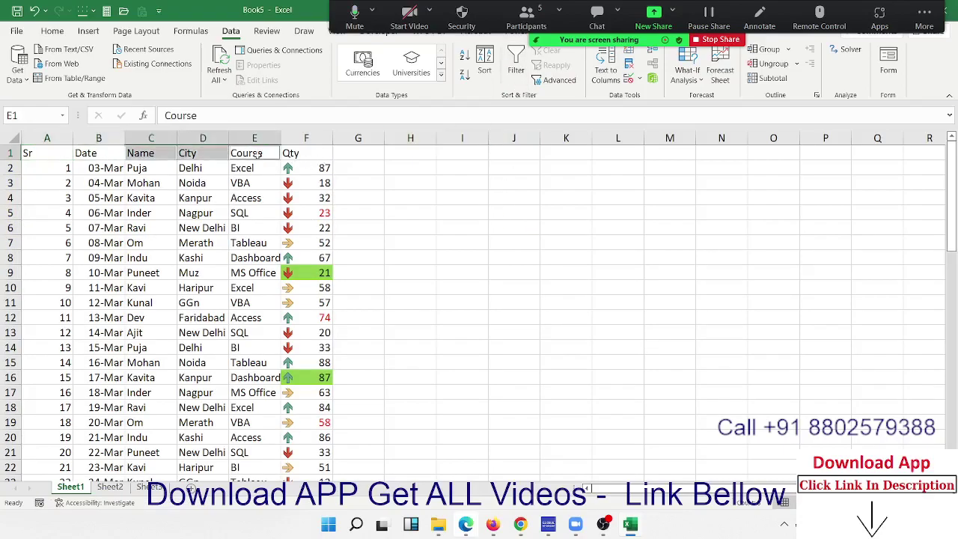
{"action": "left_click", "coordinate": [317, 156], "text": "ctrl"}
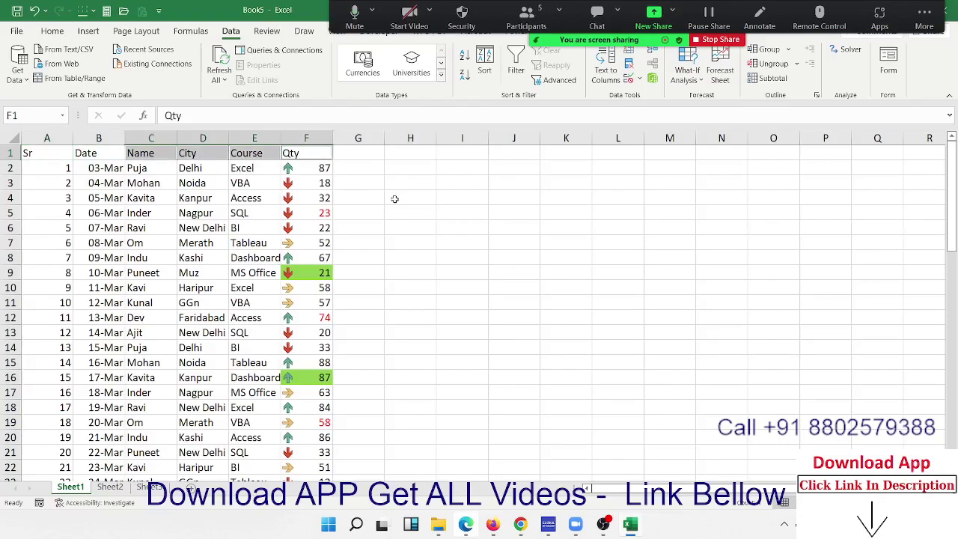
{"action": "key", "text": "ctrl+c"}
{"action": "left_click", "coordinate": [527, 196]}
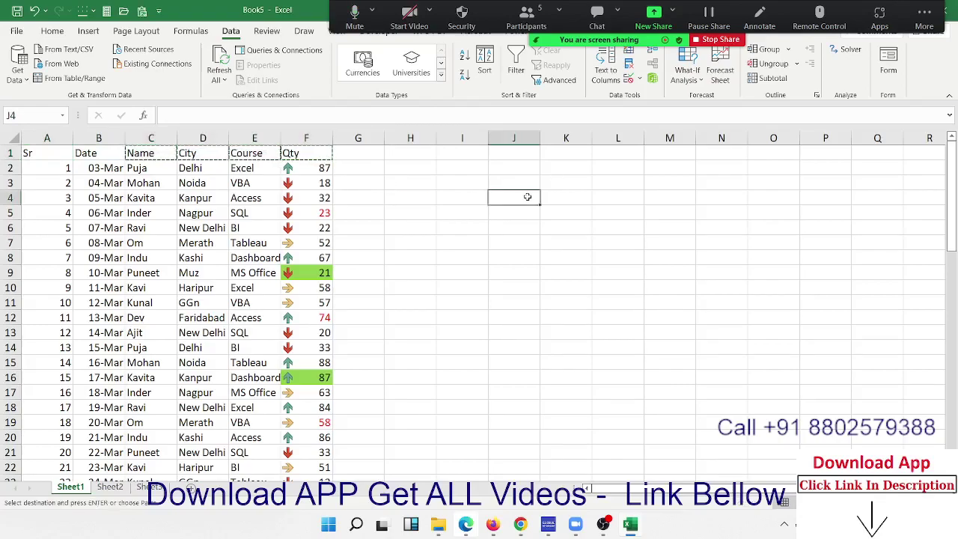
{"action": "key", "text": "ctrl+v"}
{"action": "key", "text": "Escape"}
Enter name criteria Puj in J5, Om in J7 and Aji in J9.
{"action": "left_click", "coordinate": [527, 215]}
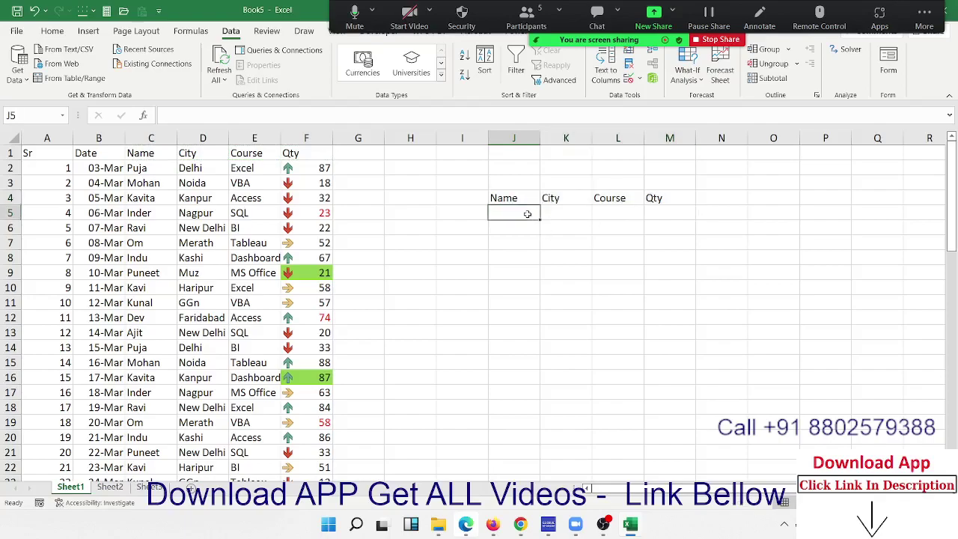
{"action": "type", "text": "Puj"}
{"action": "key", "text": "Return"}
{"action": "key", "text": "Return"}
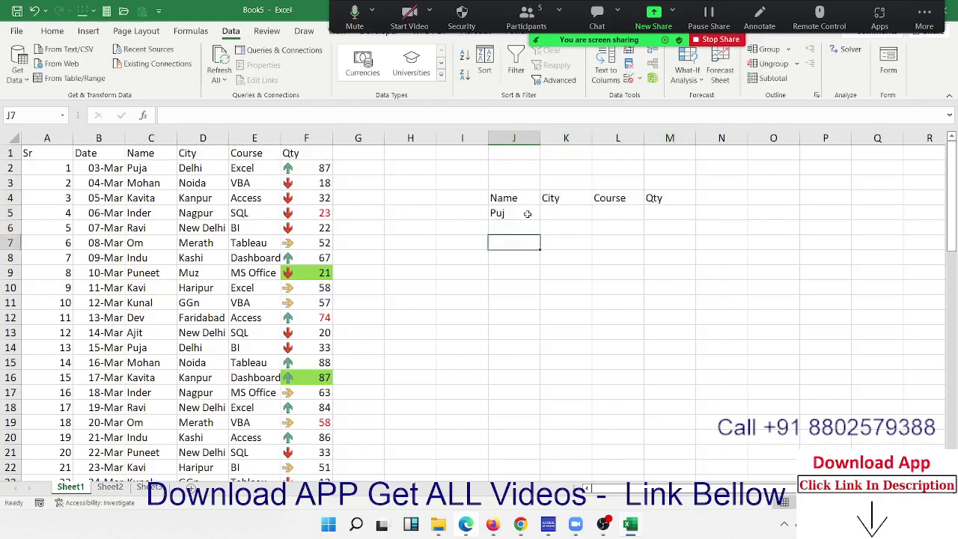
{"action": "type", "text": "Om"}
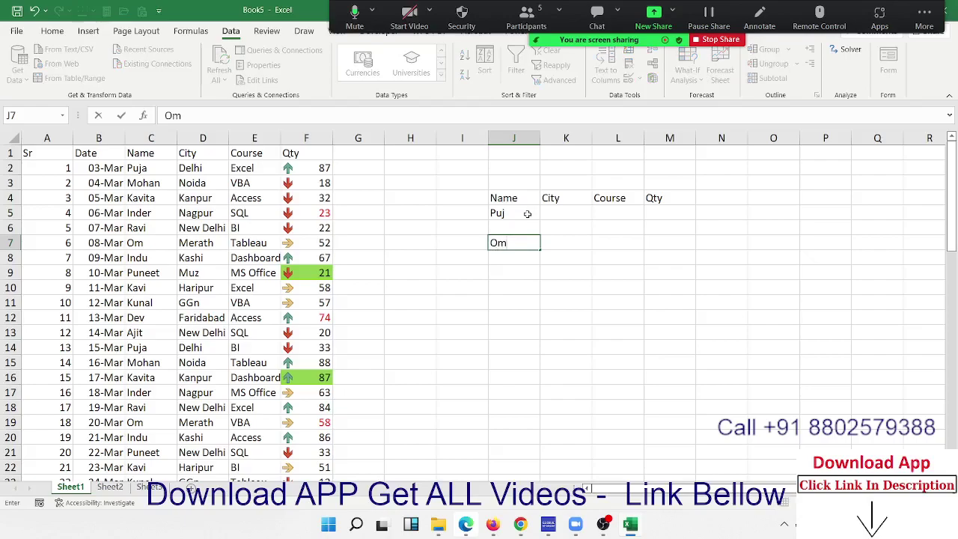
{"action": "key", "text": "BackSpace"}
{"action": "type", "text": "m"}
{"action": "key", "text": "Return"}
{"action": "key", "text": "Return"}
{"action": "key", "text": "Right"}
{"action": "key", "text": "Left"}
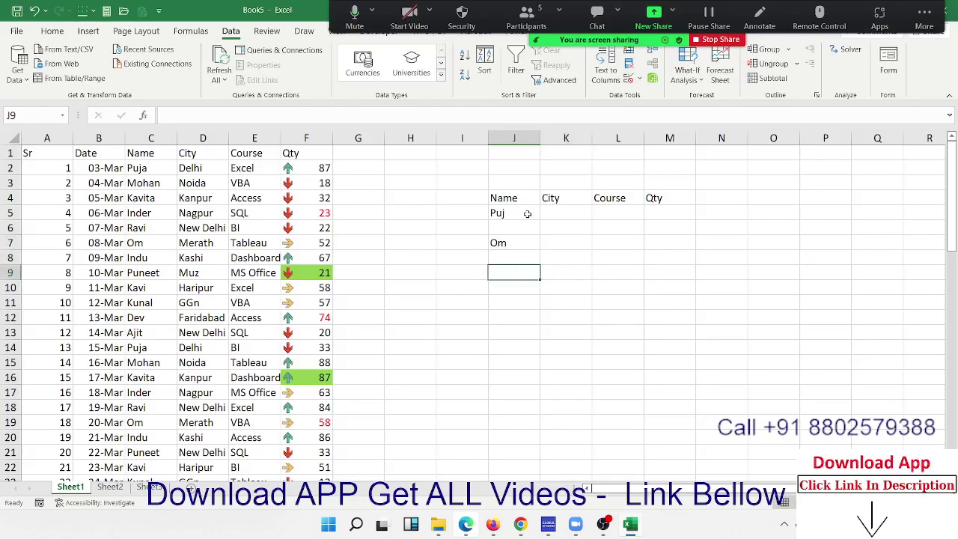
{"action": "type", "text": "Aji"}
{"action": "key", "text": "Up"}
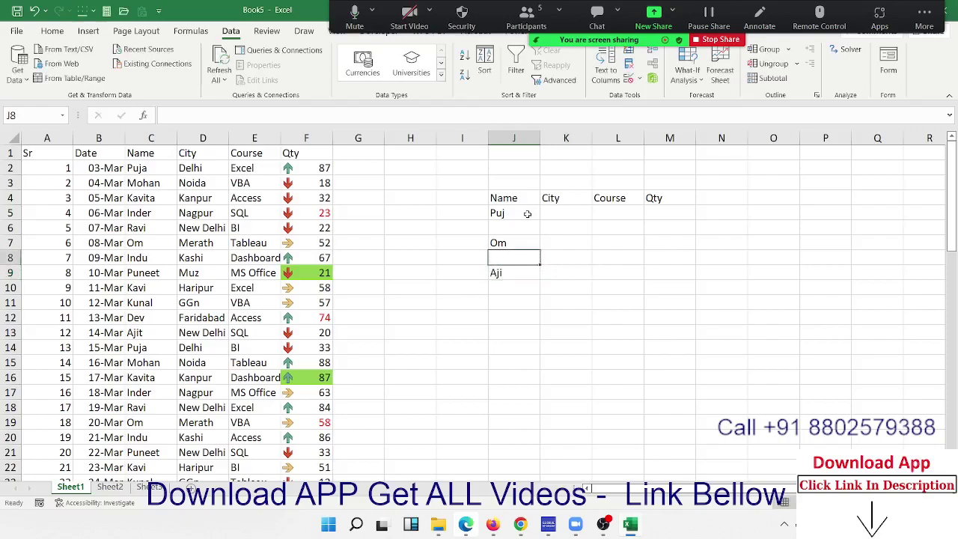
Add criteria >50 in M5, Delhi in K6 and GGN in K8.
{"action": "key", "text": "Up"}
{"action": "key", "text": "Up"}
{"action": "key", "text": "Up"}
{"action": "key", "text": "Right"}
{"action": "key", "text": "Right"}
{"action": "key", "text": "Right"}
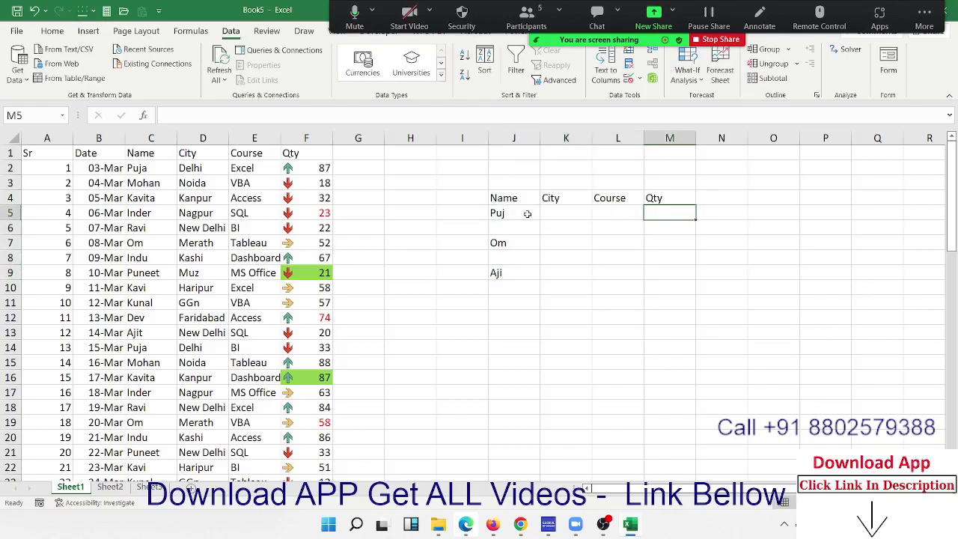
{"action": "type", "text": ">50"}
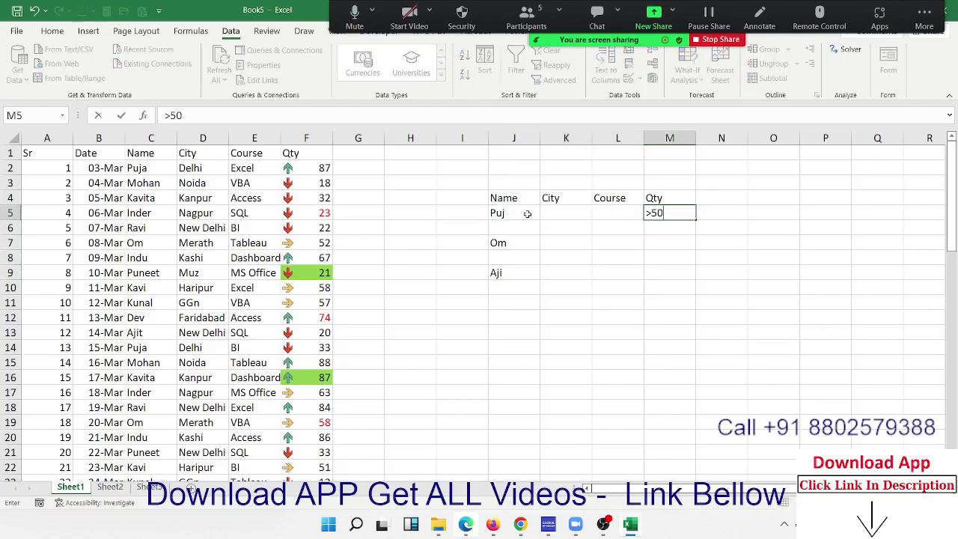
{"action": "key", "text": "Return"}
{"action": "key", "text": "Left"}
{"action": "key", "text": "Left"}
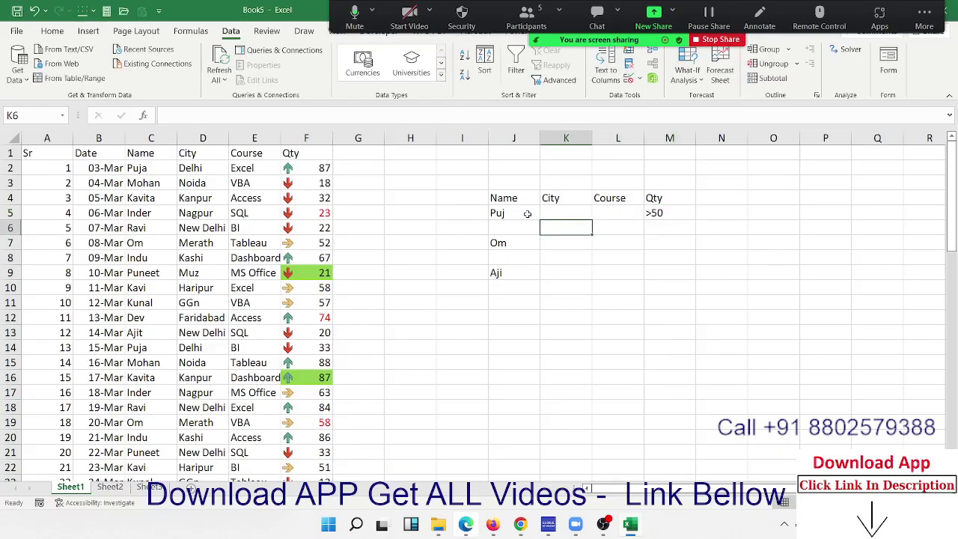
{"action": "type", "text": "Delhi"}
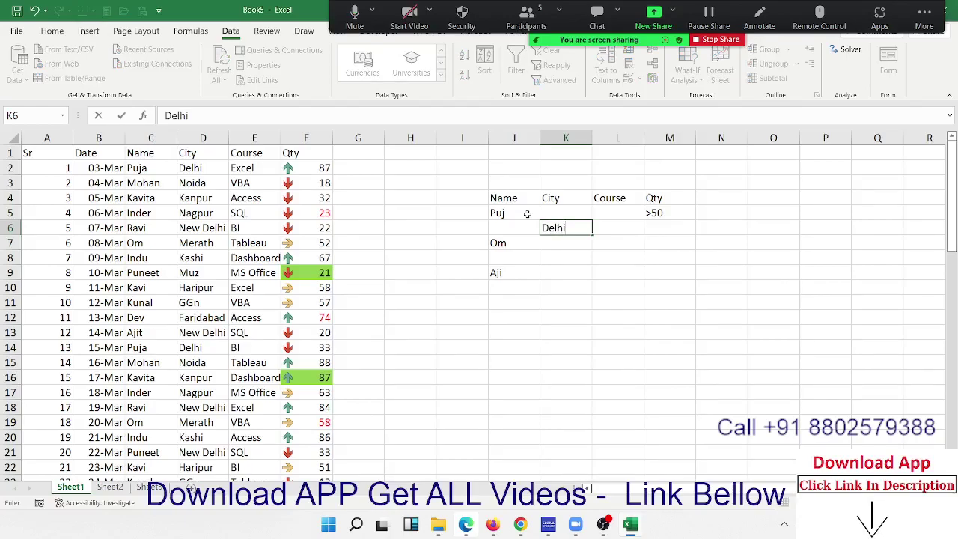
{"action": "key", "text": "Right"}
{"action": "key", "text": "Down"}
{"action": "key", "text": "Down"}
{"action": "key", "text": "Left"}
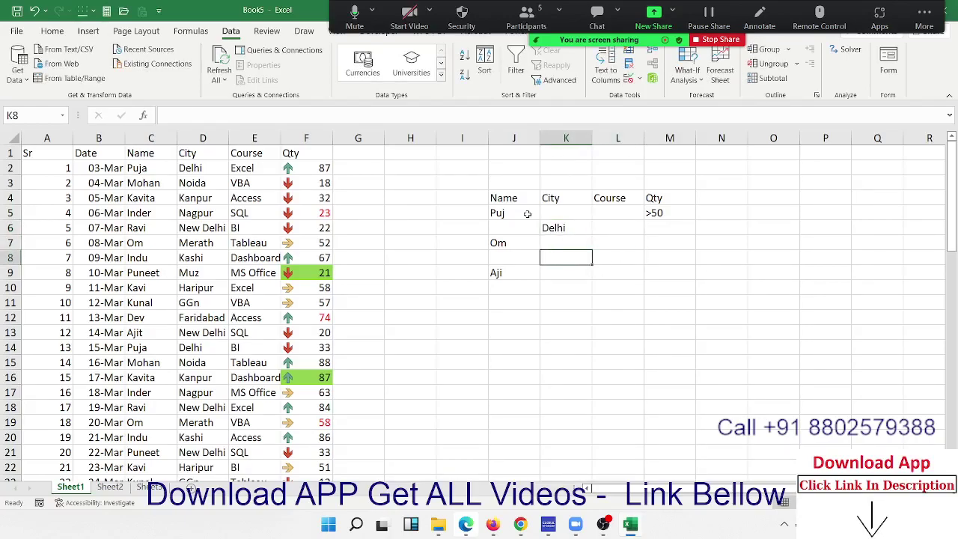
{"action": "type", "text": "GGN"}
{"action": "key", "text": "Right"}
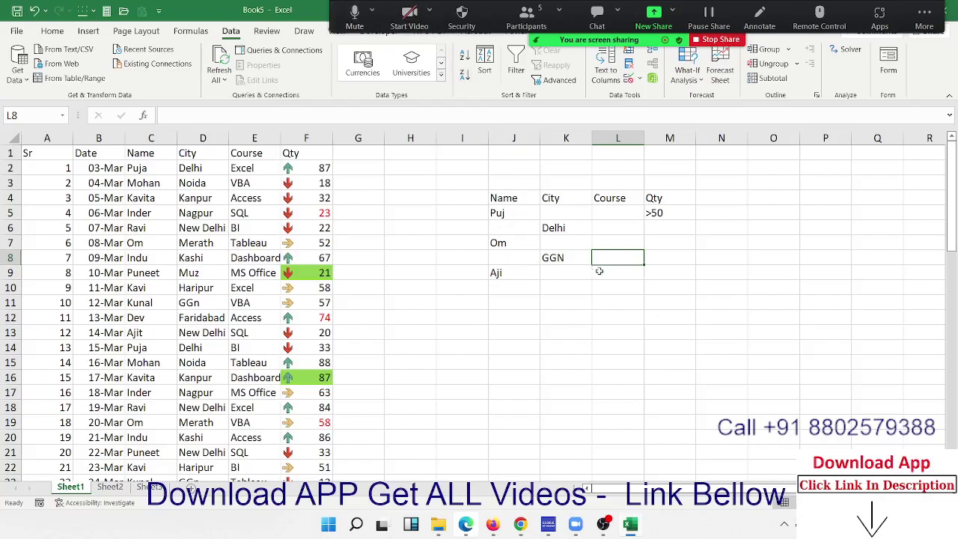
Change the J9 name criterion from Aji to Ajit, then select a cell inside the data table.
{"action": "double_click", "coordinate": [512, 275]}
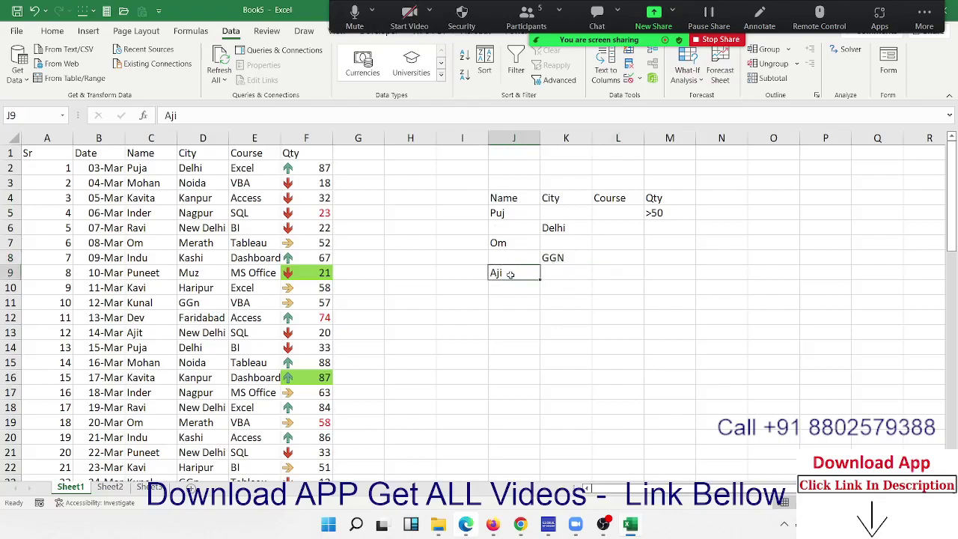
{"action": "type", "text": "t"}
{"action": "left_click", "coordinate": [532, 301]}
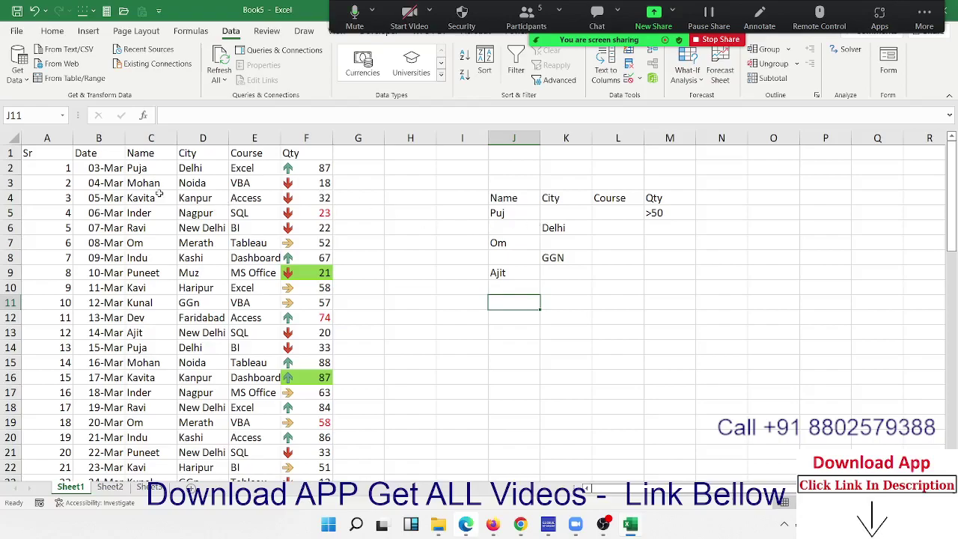
{"action": "left_click", "coordinate": [117, 169]}
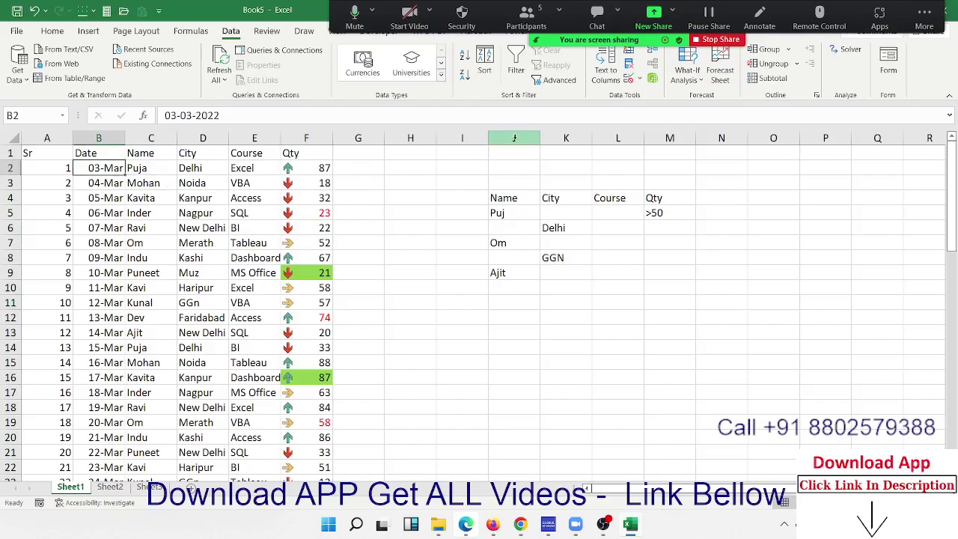
{"action": "left_click", "coordinate": [558, 79]}
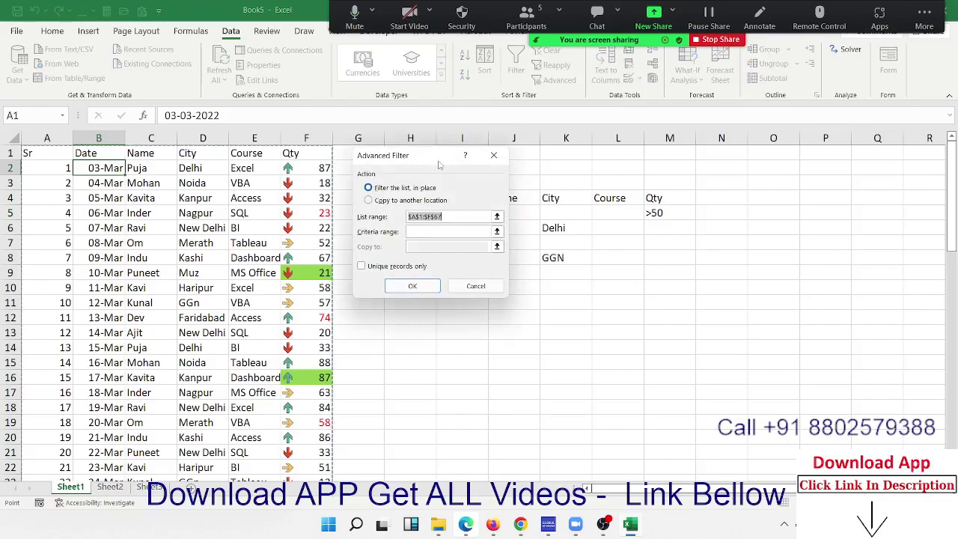
{"action": "left_click_drag", "start_coordinate": [447, 158], "coordinate": [229, 185]}
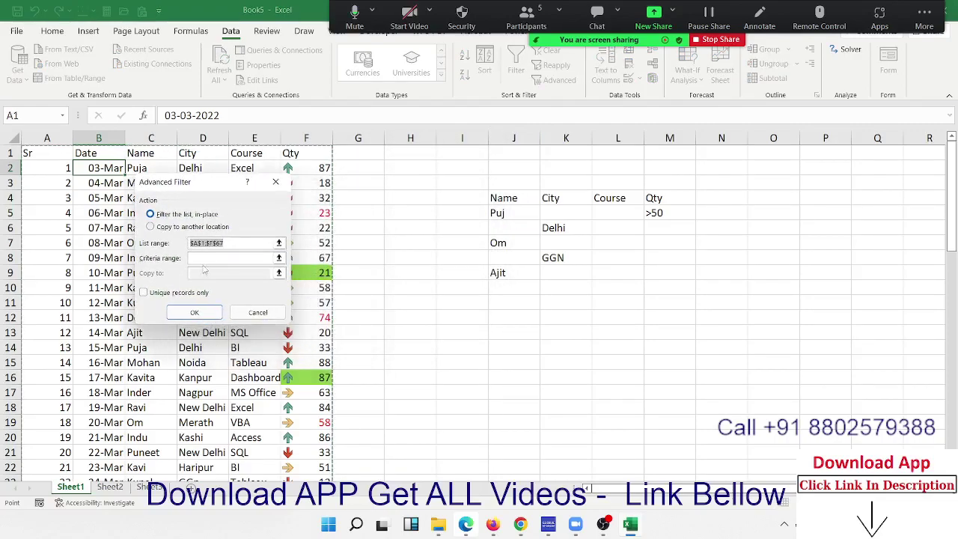
{"action": "left_click", "coordinate": [206, 258]}
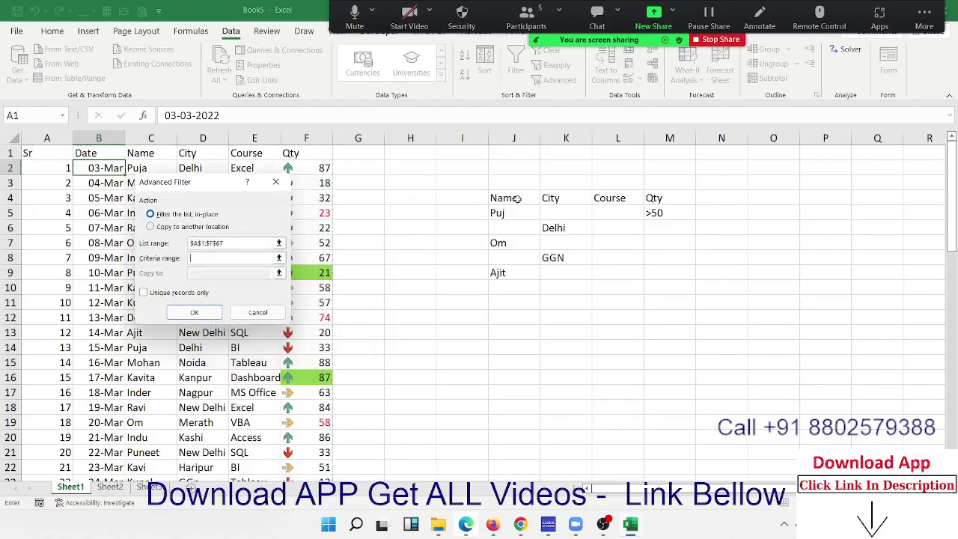
{"action": "mouse_move", "coordinate": [505, 198]}
{"action": "left_mouse_down"}
{"action": "mouse_move", "coordinate": [644, 291]}
{"action": "mouse_move", "coordinate": [694, 279]}
{"action": "left_mouse_up"}
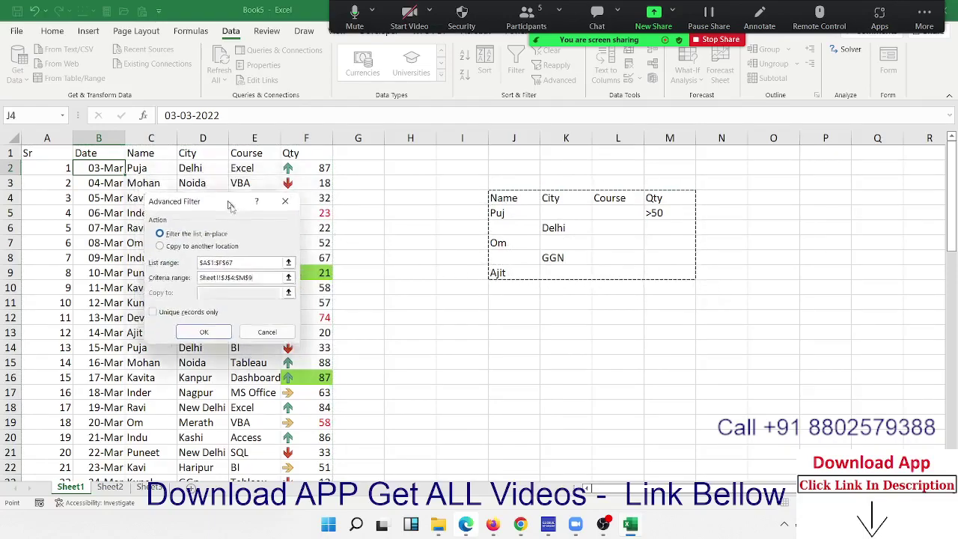
{"action": "left_click_drag", "start_coordinate": [219, 182], "coordinate": [442, 298]}
{"action": "left_click", "coordinate": [418, 428]}
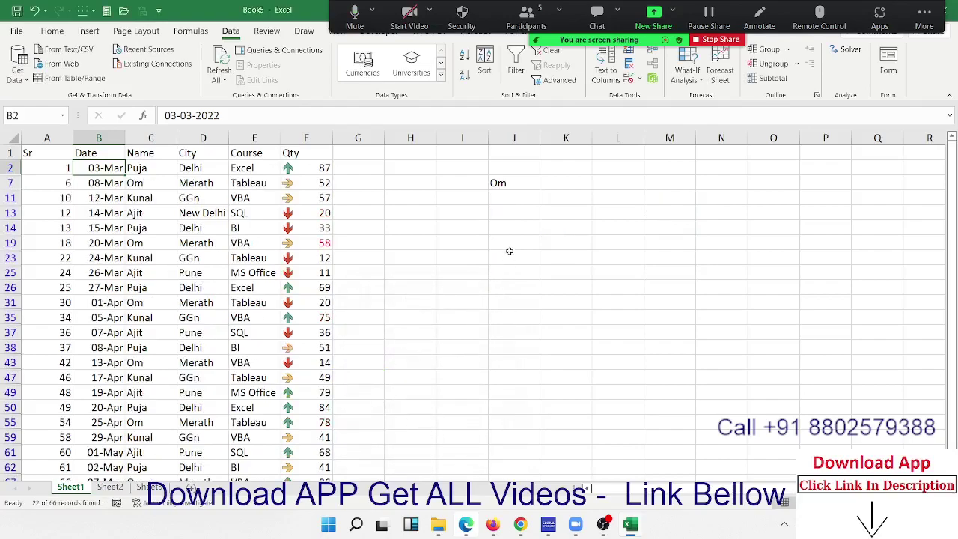
{"action": "scroll", "coordinate": [375, 262], "scroll_direction": "down", "scroll_amount": 7}
{"action": "scroll", "coordinate": [247, 265], "scroll_direction": "down", "scroll_amount": 7}
{"action": "scroll", "coordinate": [188, 265], "scroll_direction": "up", "scroll_amount": 13}
{"action": "key", "text": "ctrl+shift+l"}
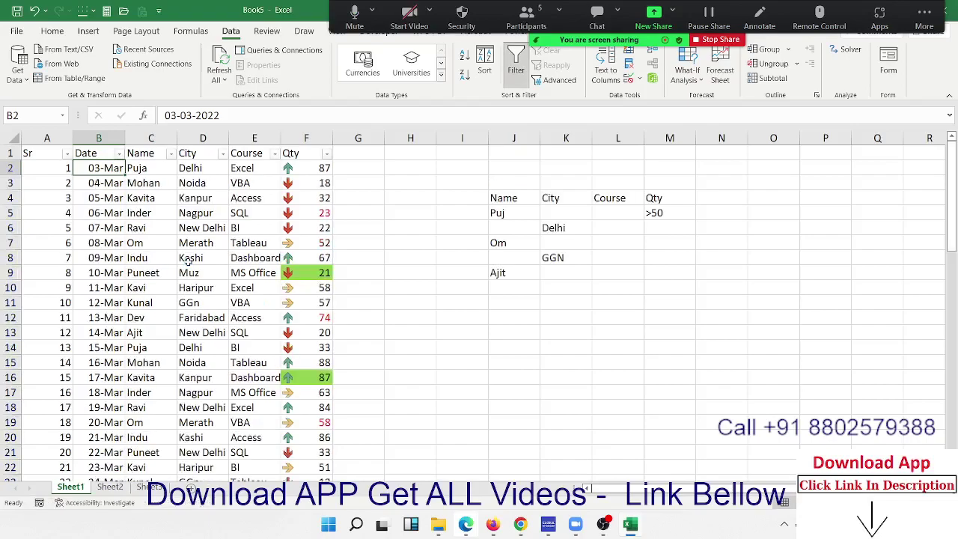
{"action": "key", "text": "ctrl+shift+l"}
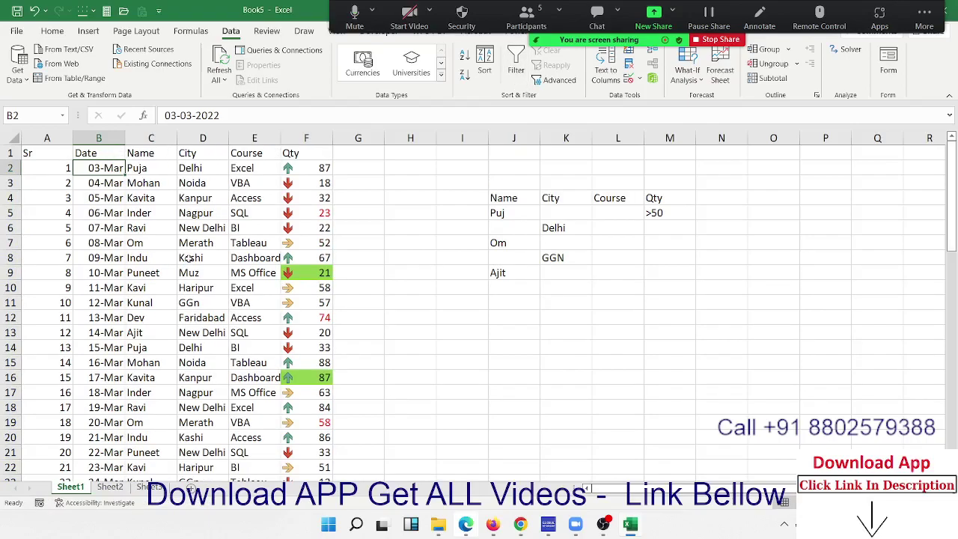
Run Advanced Filter with Copy to another location, sending rows matching J4:M9 to I11.
{"action": "left_click", "coordinate": [557, 81]}
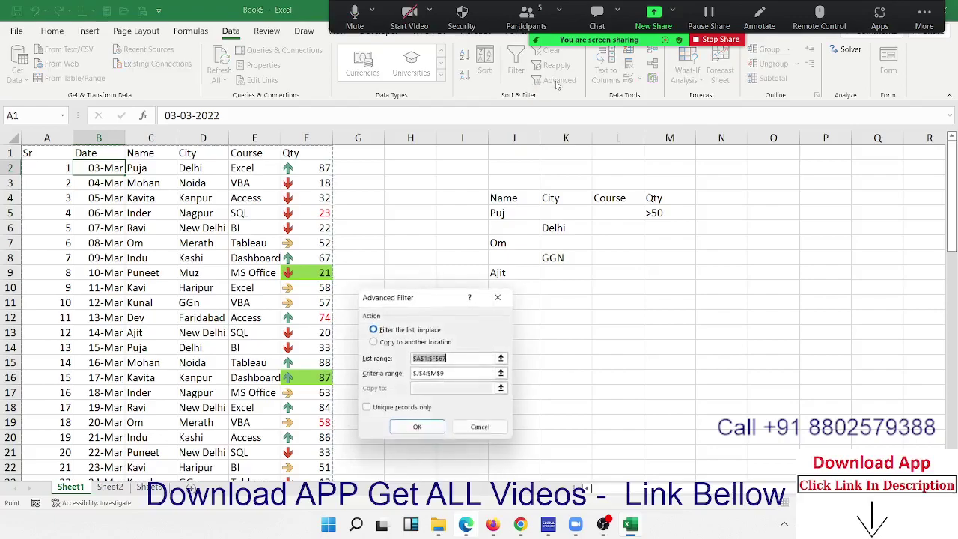
{"action": "left_click", "coordinate": [373, 342]}
{"action": "left_click_drag", "start_coordinate": [400, 303], "coordinate": [309, 180]}
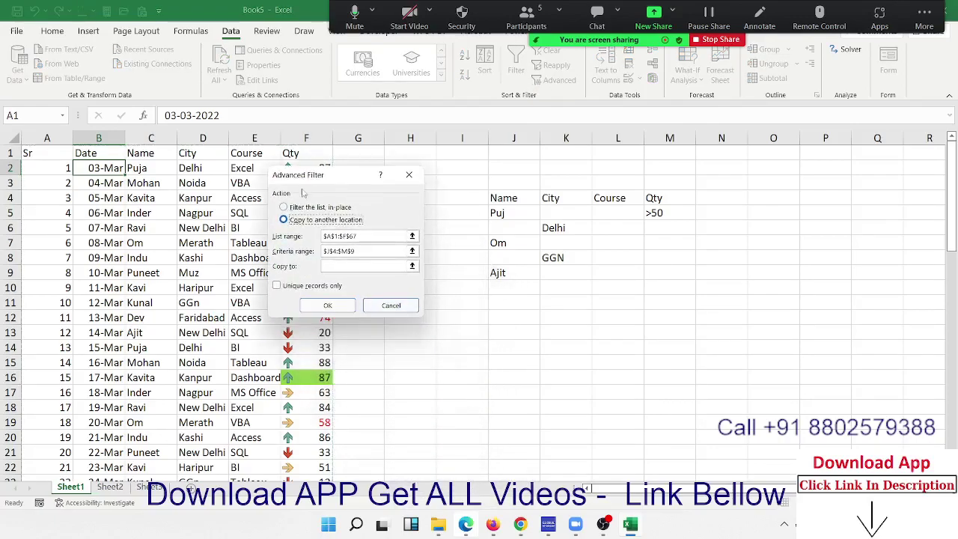
{"action": "left_click", "coordinate": [327, 266]}
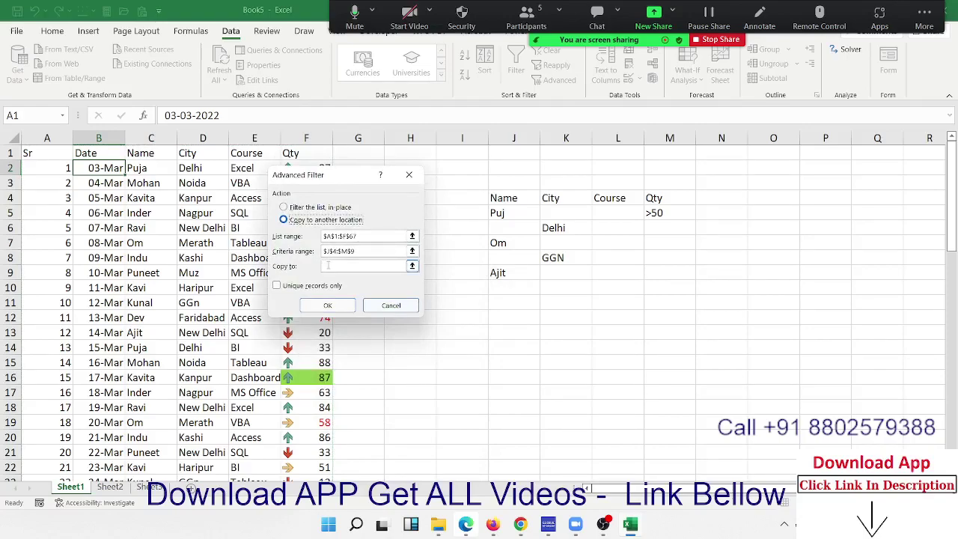
{"action": "left_click", "coordinate": [440, 306]}
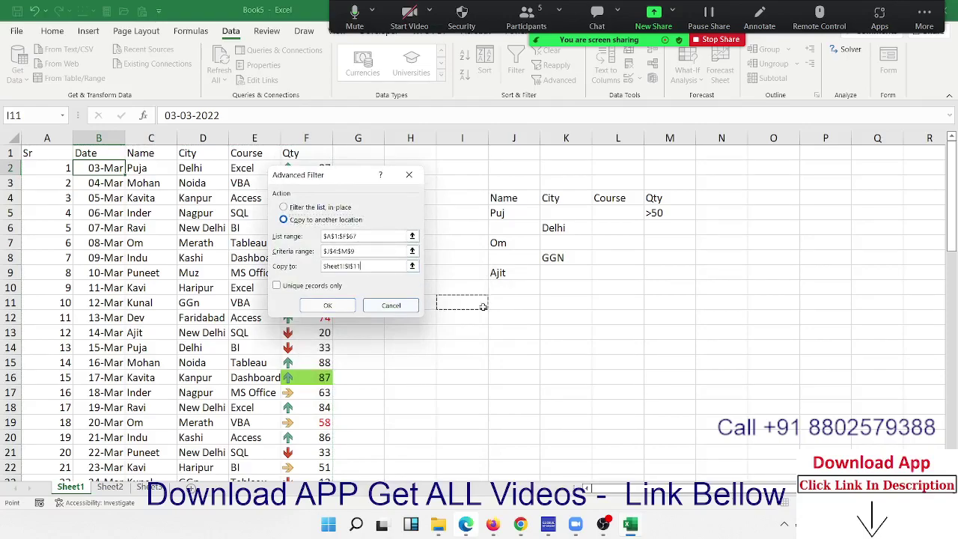
{"action": "left_click", "coordinate": [327, 305]}
{"action": "scroll", "coordinate": [717, 405], "scroll_direction": "down", "scroll_amount": 10}
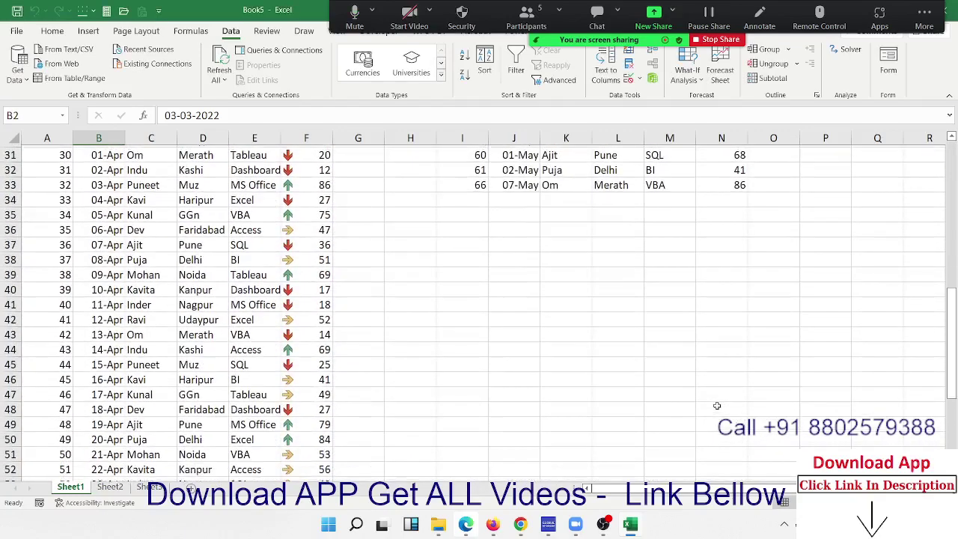
{"action": "scroll", "coordinate": [717, 403], "scroll_direction": "up", "scroll_amount": 2}
{"action": "scroll", "coordinate": [716, 403], "scroll_direction": "up", "scroll_amount": 5}
{"action": "scroll", "coordinate": [703, 385], "scroll_direction": "up", "scroll_amount": 3}
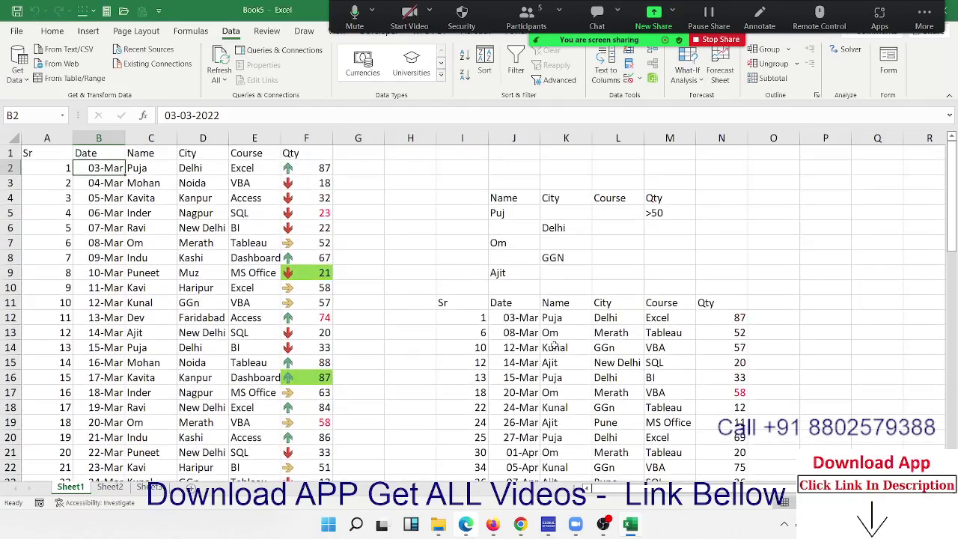
Check the copied results against the criteria: the Puja, Om, GGN and Ajit rows.
{"action": "left_click", "coordinate": [563, 318]}
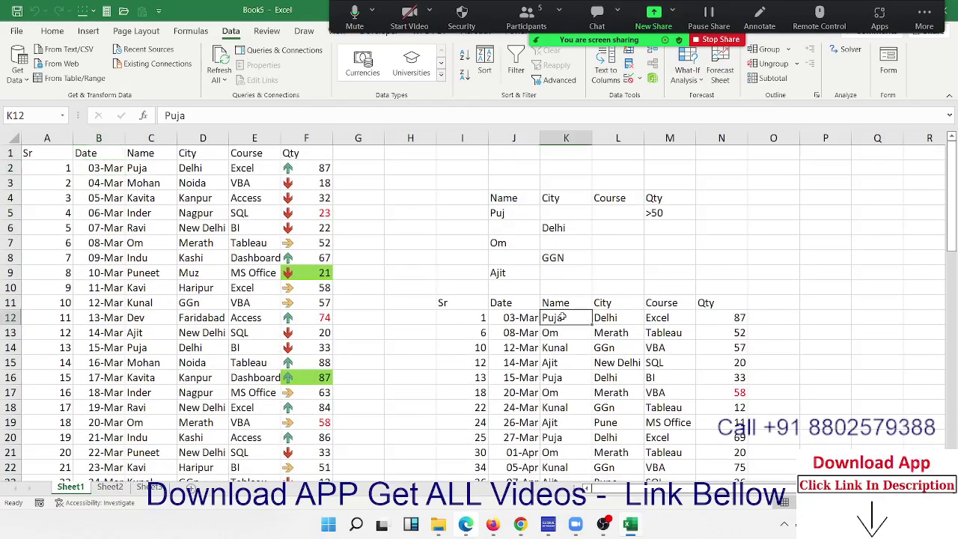
{"action": "left_click", "coordinate": [725, 319]}
{"action": "left_click", "coordinate": [545, 332]}
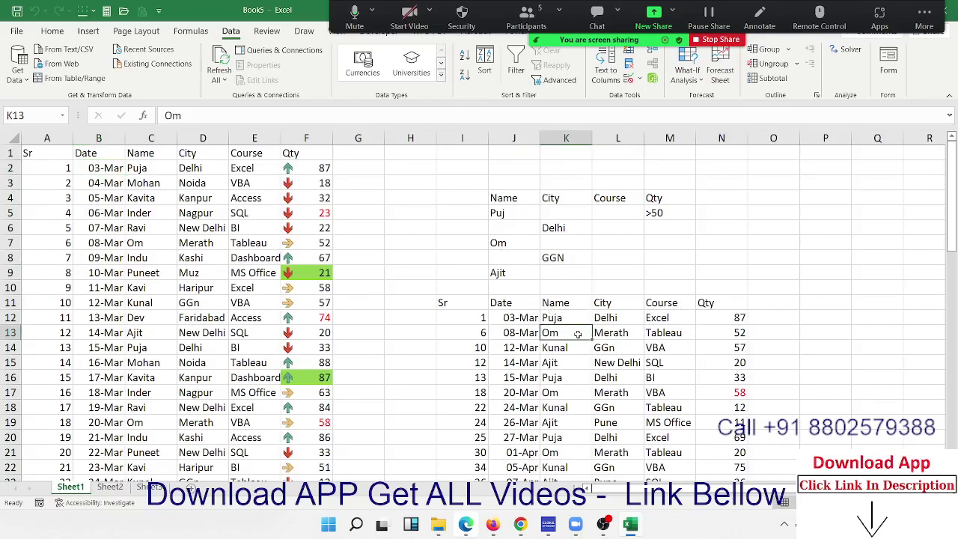
{"action": "left_click", "coordinate": [605, 348]}
{"action": "left_click_drag", "start_coordinate": [605, 348], "coordinate": [728, 347]}
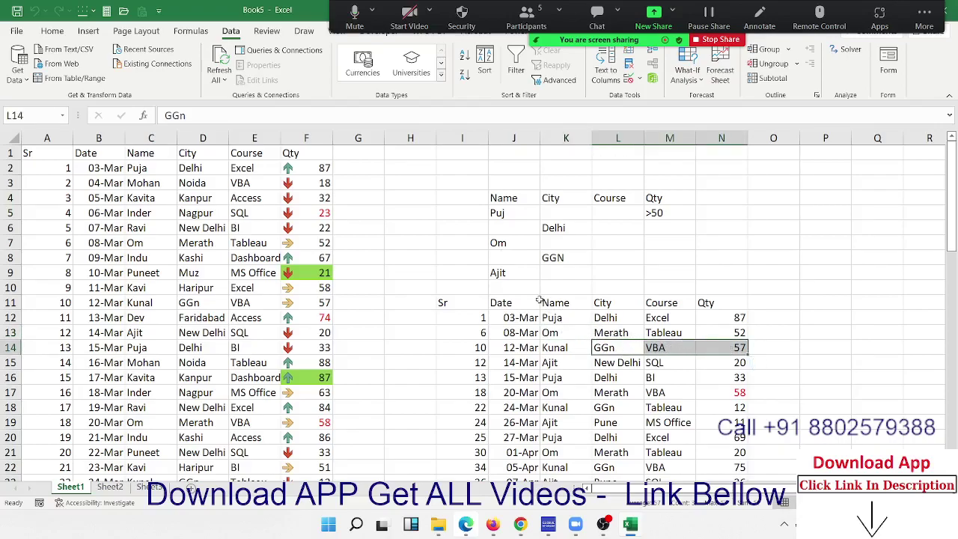
{"action": "left_click", "coordinate": [514, 274]}
{"action": "left_click_drag", "start_coordinate": [567, 423], "coordinate": [750, 424]}
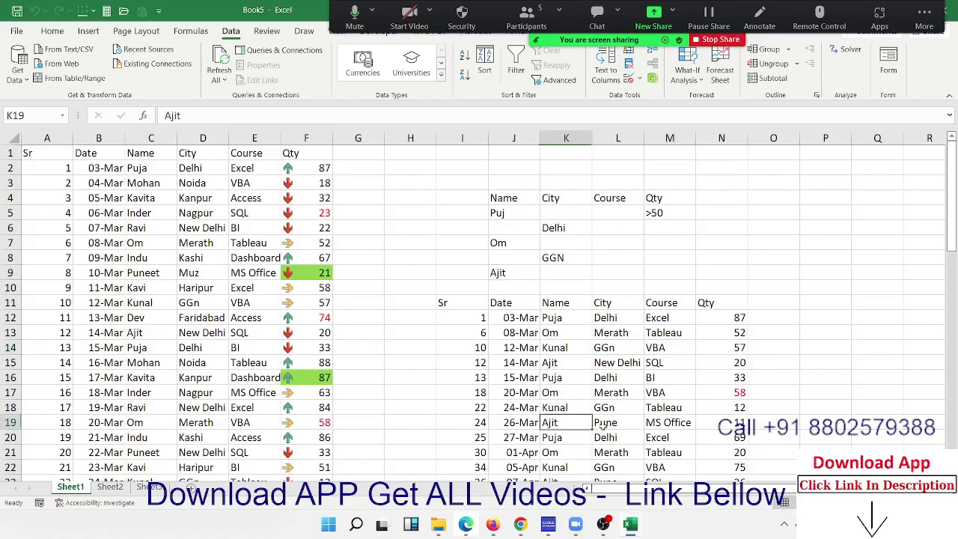
{"action": "scroll", "coordinate": [751, 425], "scroll_direction": "down", "scroll_amount": 7}
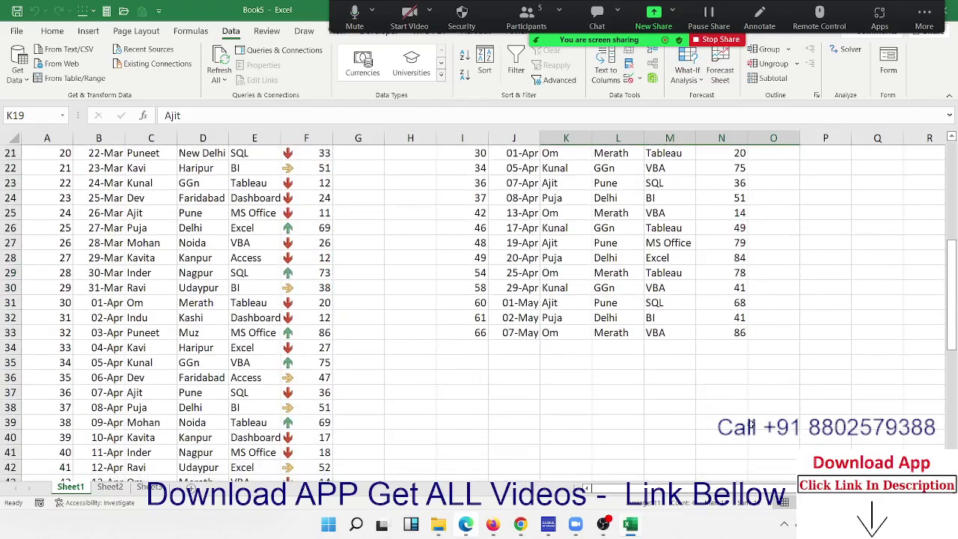
{"action": "scroll", "coordinate": [750, 425], "scroll_direction": "up", "scroll_amount": 7}
Clear the whole results table starting at I11 and return to cell A1.
{"action": "left_click", "coordinate": [462, 301]}
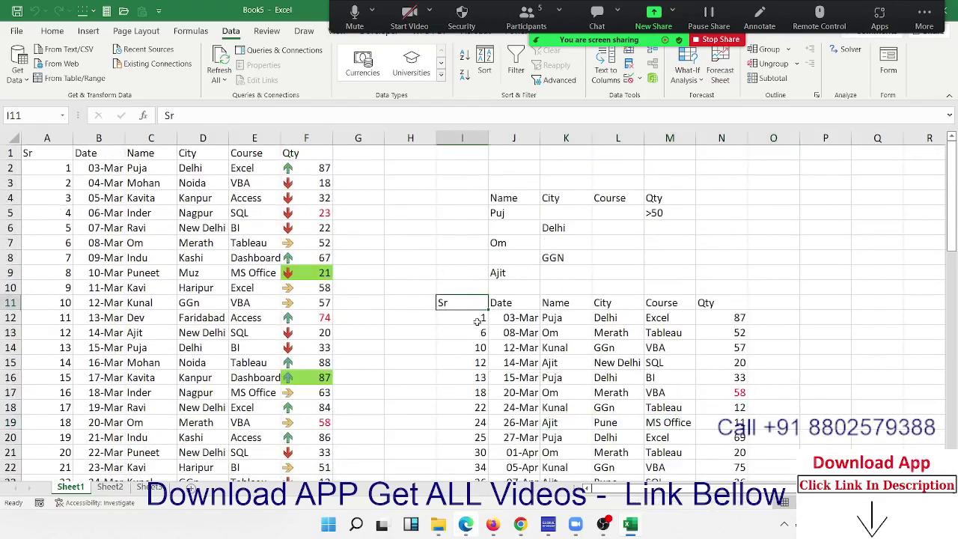
{"action": "key", "text": "ctrl+shift+Right"}
{"action": "key", "text": "ctrl+shift+Down"}
{"action": "key", "text": "Delete"}
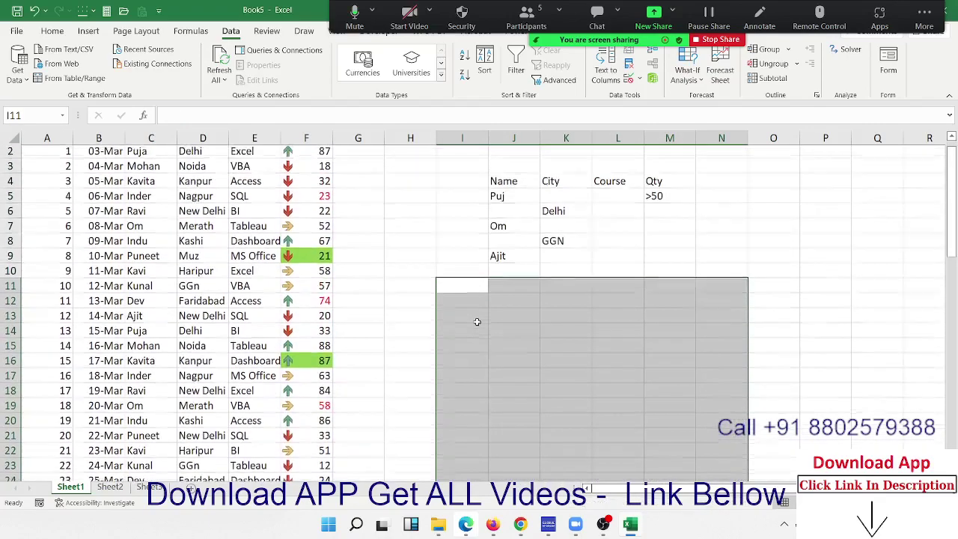
{"action": "key", "text": "Home"}
{"action": "key", "text": "ctrl+Home"}
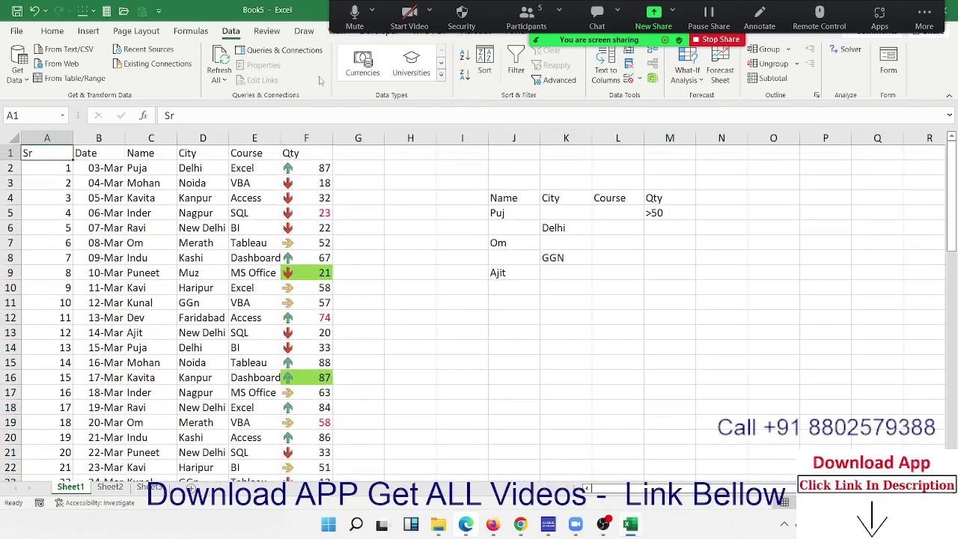
Rerun Advanced Filter with Unique records only, copying the matching rows to I11.
{"action": "left_click", "coordinate": [560, 80]}
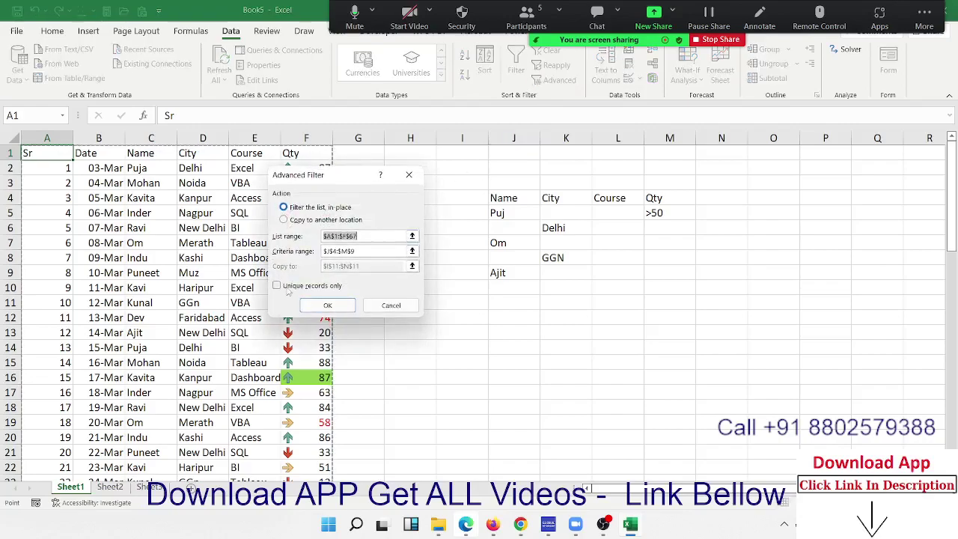
{"action": "left_click", "coordinate": [283, 289]}
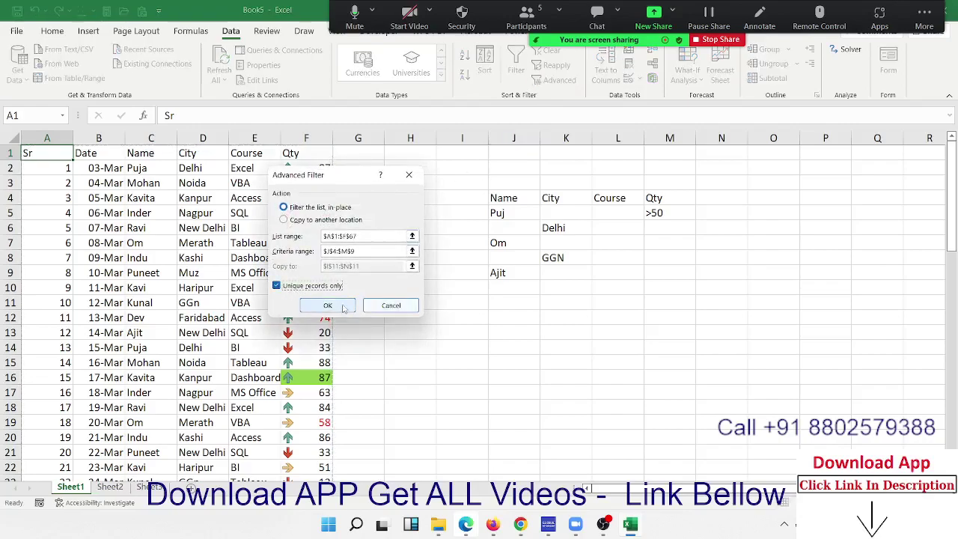
{"action": "left_click", "coordinate": [322, 222]}
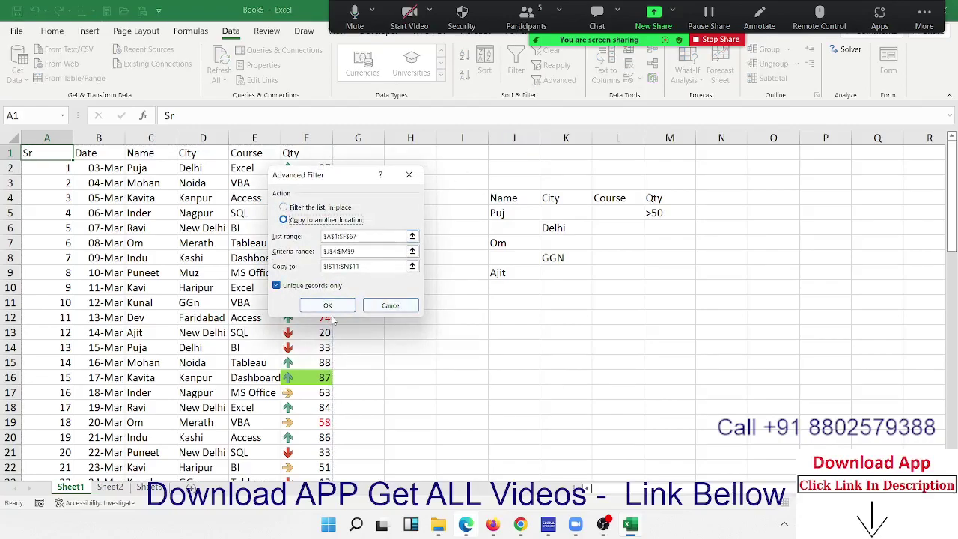
{"action": "left_click", "coordinate": [329, 306]}
{"action": "scroll", "coordinate": [648, 348], "scroll_direction": "down", "scroll_amount": 7}
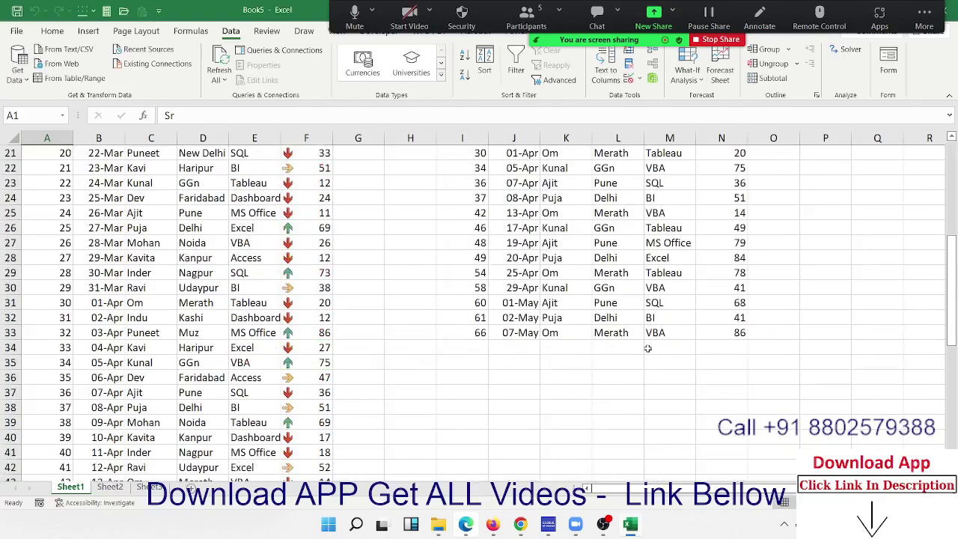
{"action": "scroll", "coordinate": [648, 348], "scroll_direction": "up", "scroll_amount": 7}
{"action": "left_click", "coordinate": [477, 306]}
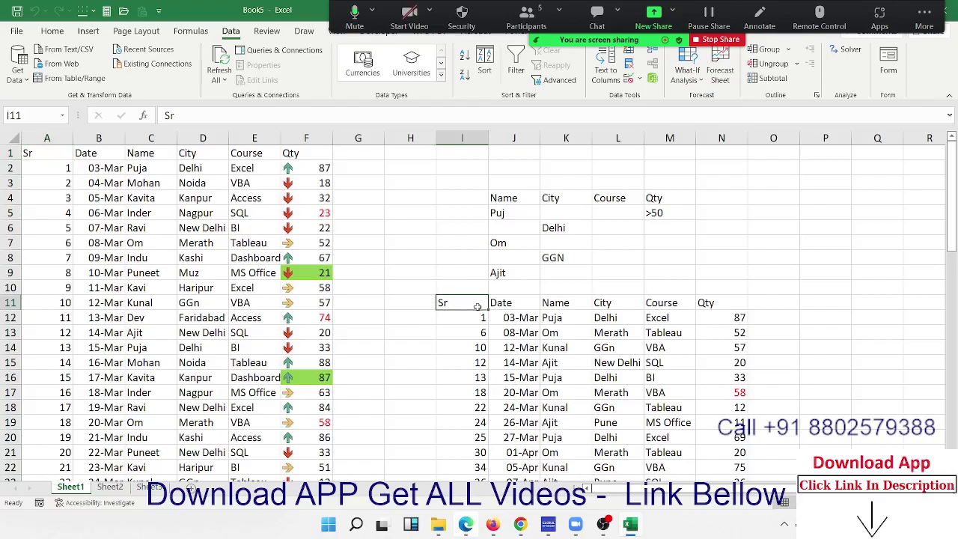
Delete the copied unique-records table from I11 onward and switch to Sheet2.
{"action": "key", "text": "ctrl+shift+Right"}
{"action": "key", "text": "ctrl+shift+Down"}
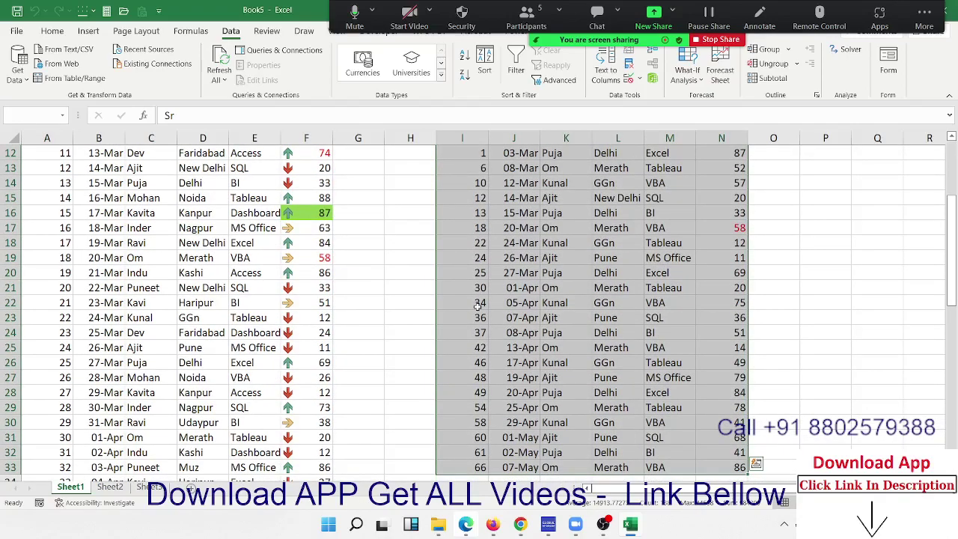
{"action": "key", "text": "Delete"}
{"action": "scroll", "coordinate": [477, 306], "scroll_direction": "up", "scroll_amount": 4}
{"action": "key", "text": "ctrl+Up"}
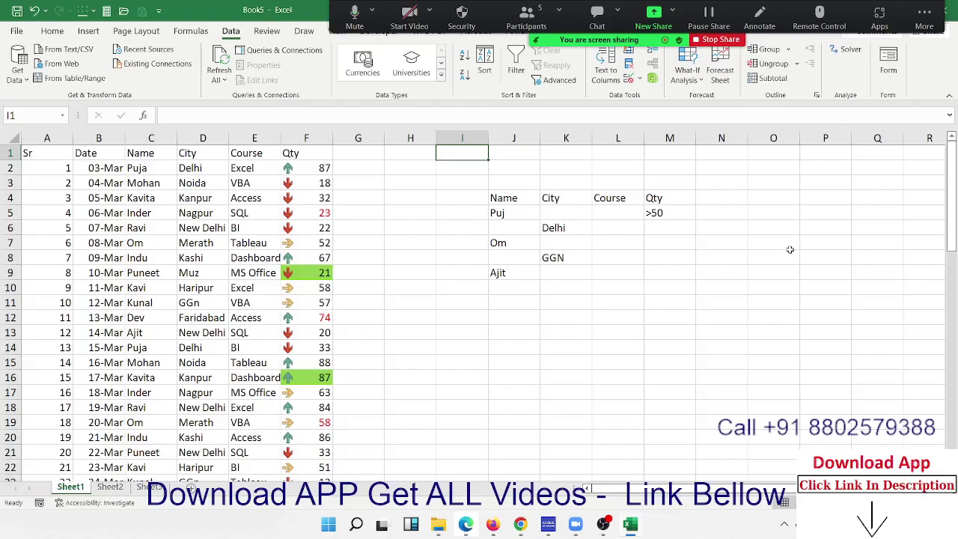
{"action": "left_click", "coordinate": [110, 487]}
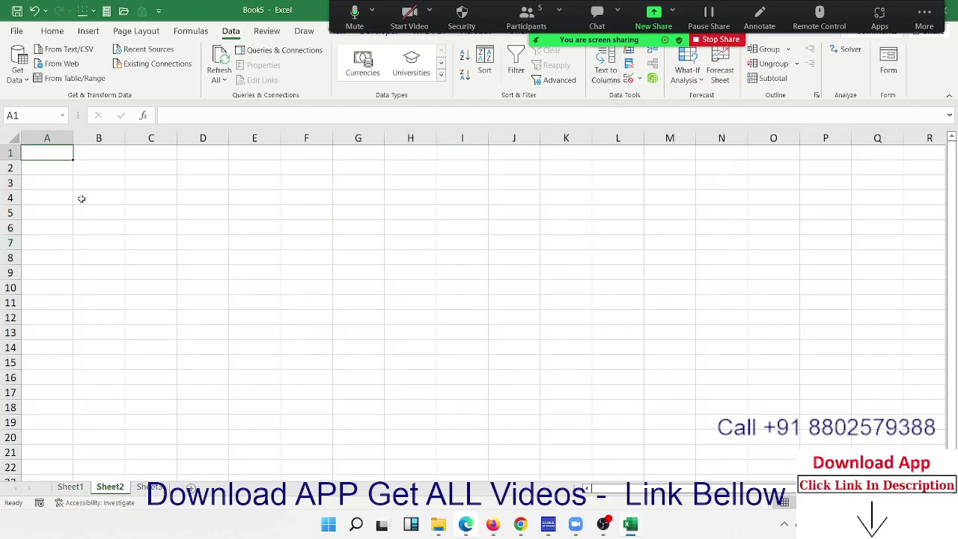
Enter a person's full name in A1 and split it at spaces into A1:C1 with Text to Columns.
{"action": "type", "text": "Sujeet"}
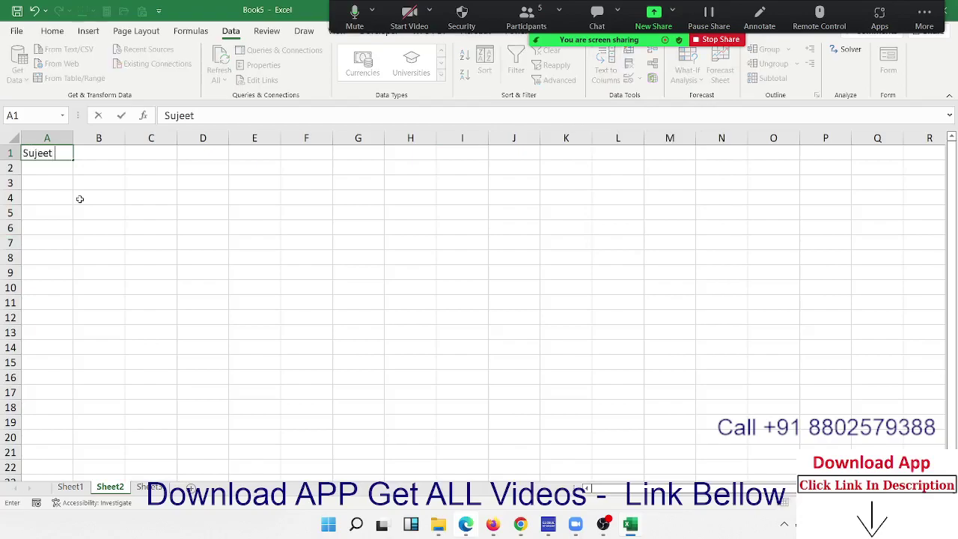
{"action": "type", "text": " Kumar "}
{"action": "type", "text": "Singh"}
{"action": "key", "text": "Return"}
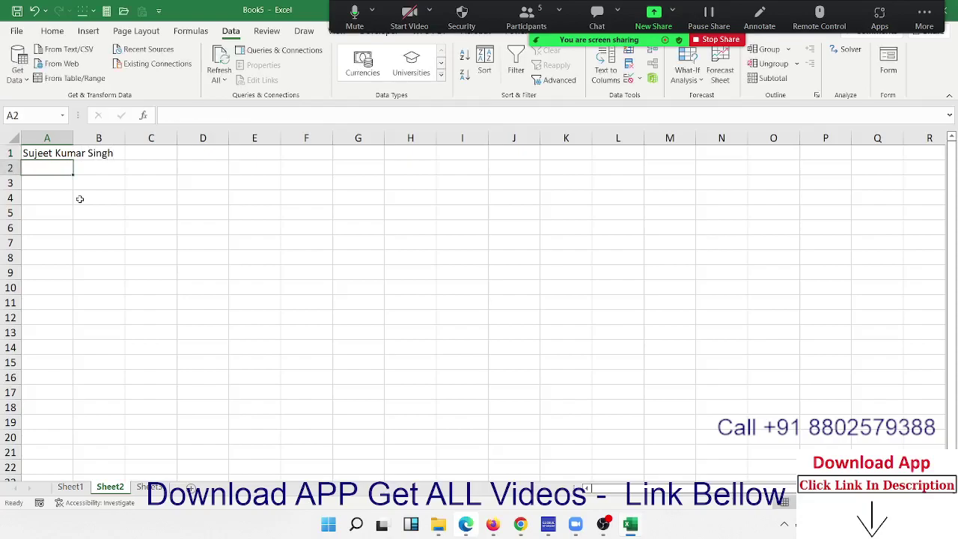
{"action": "key", "text": "Up"}
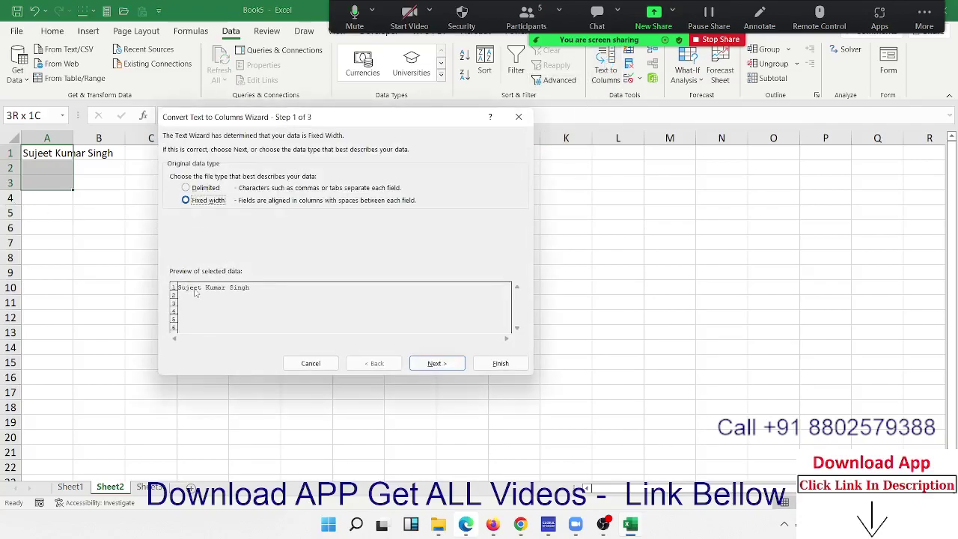
{"action": "left_click", "coordinate": [192, 188]}
{"action": "left_click", "coordinate": [455, 367]}
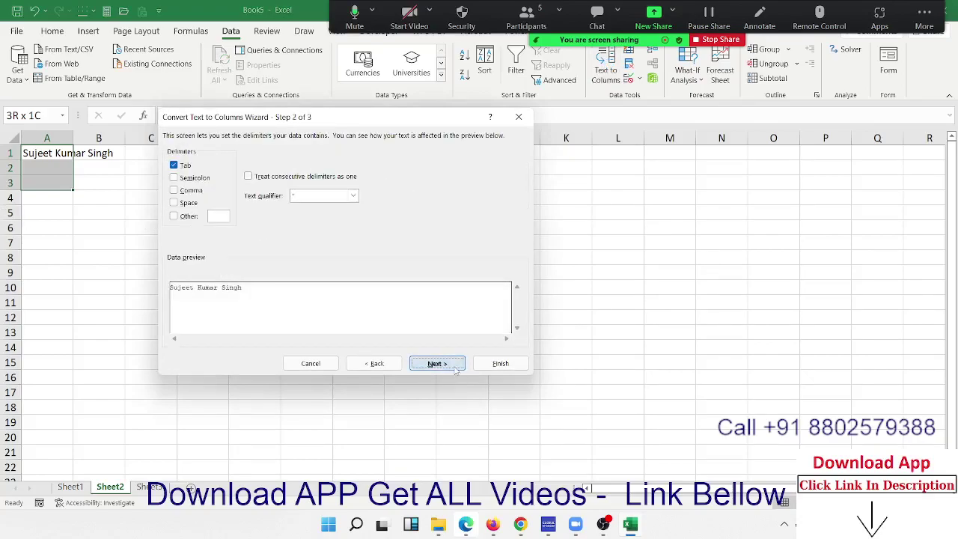
{"action": "left_click", "coordinate": [194, 206]}
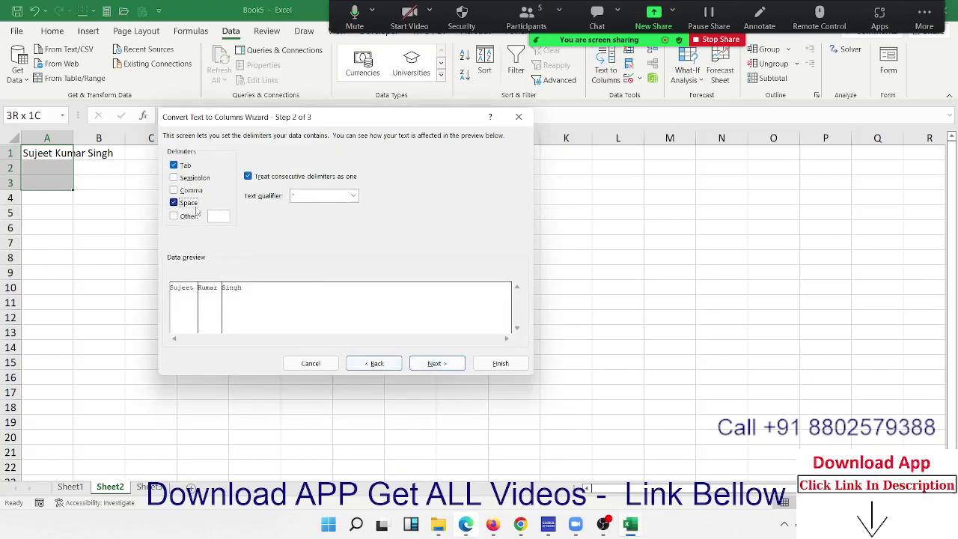
{"action": "left_click", "coordinate": [437, 364]}
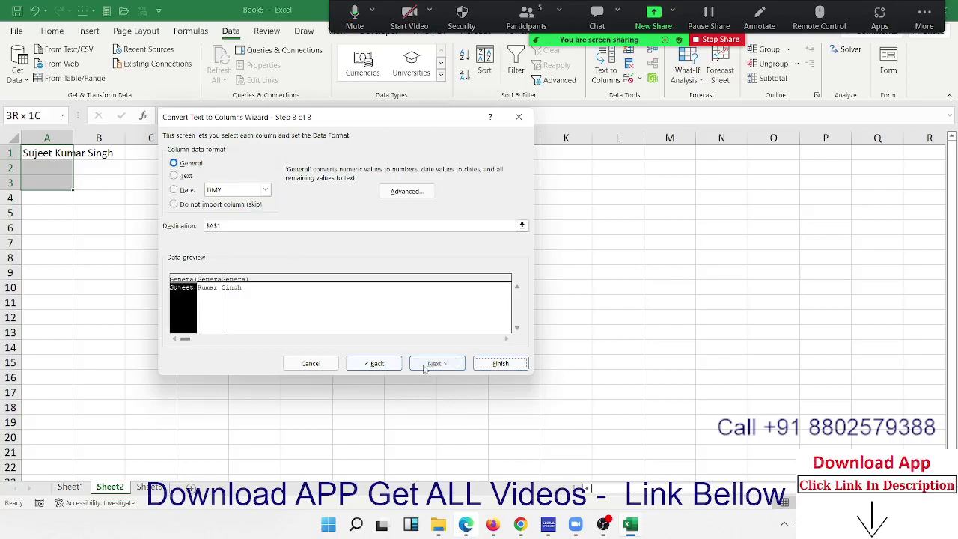
{"action": "left_click", "coordinate": [496, 366]}
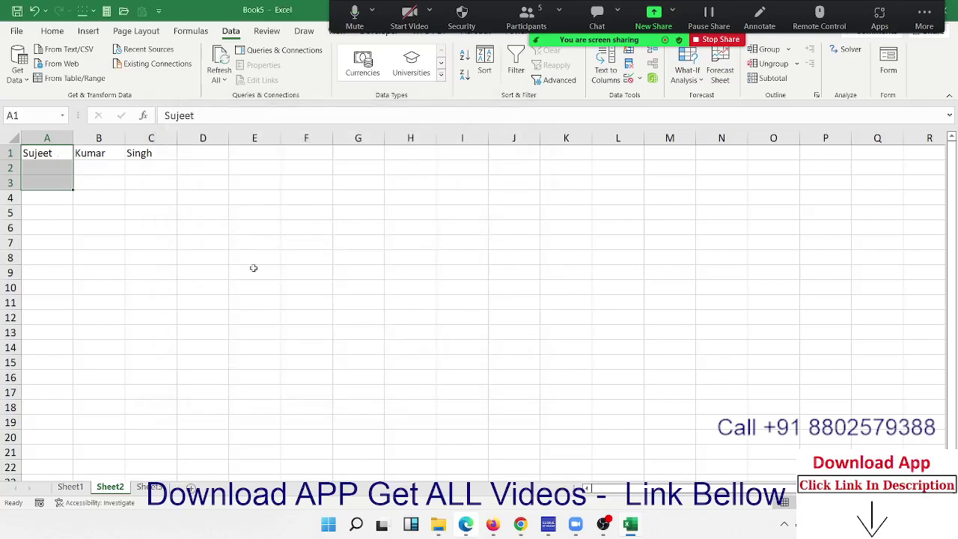
{"action": "left_click_drag", "start_coordinate": [202, 211], "coordinate": [3, 116]}
Clear the split name and set column A's number format to Text.
{"action": "key", "text": "Delete"}
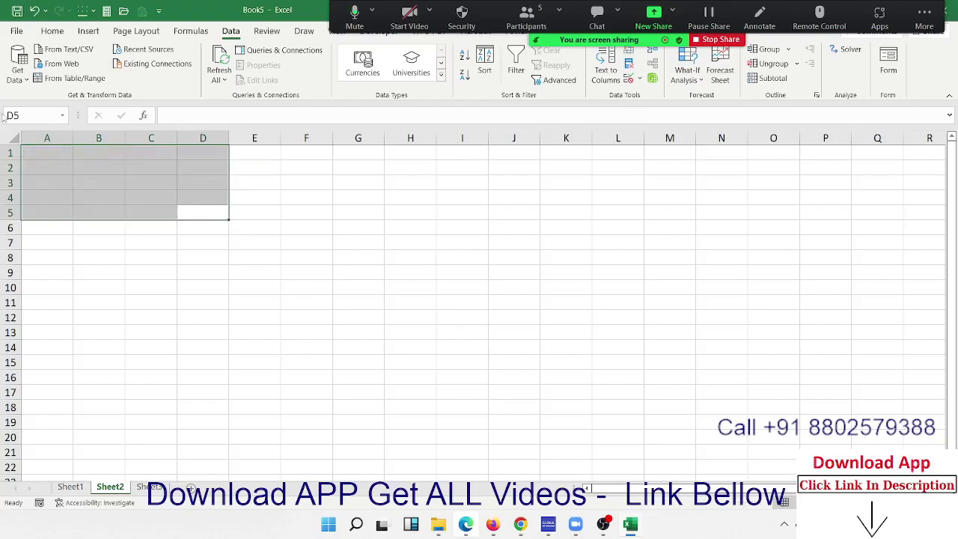
{"action": "key", "text": "Up"}
{"action": "key", "text": "Left"}
{"action": "key", "text": "Left"}
{"action": "key", "text": "Up"}
{"action": "key", "text": "Up"}
{"action": "key", "text": "Up"}
{"action": "key", "text": "Left"}
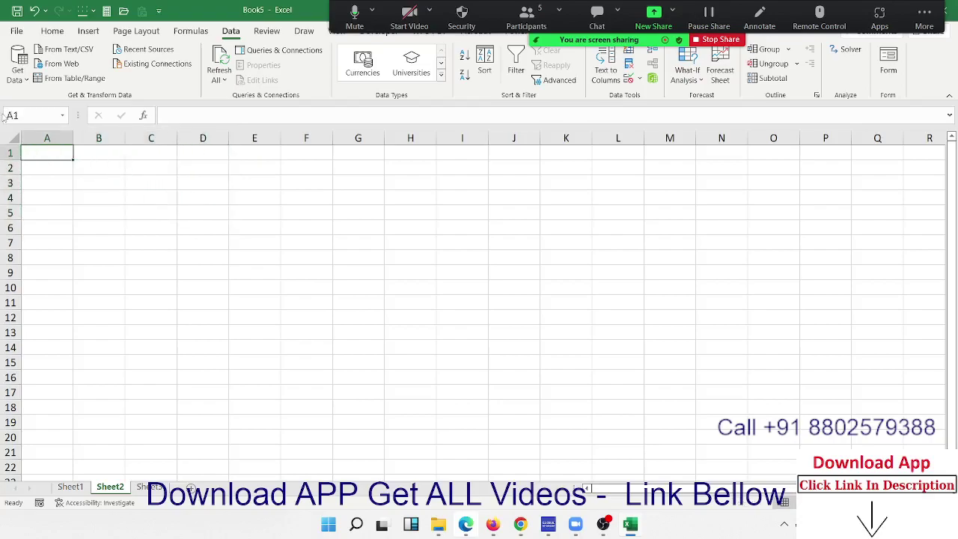
{"action": "left_click", "coordinate": [63, 139]}
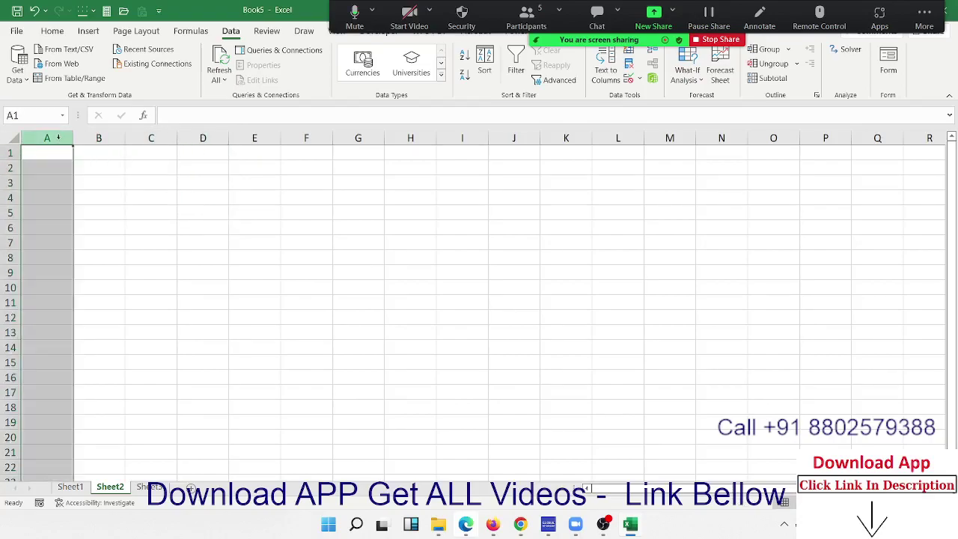
{"action": "right_click", "coordinate": [61, 141]}
{"action": "left_click", "coordinate": [120, 321]}
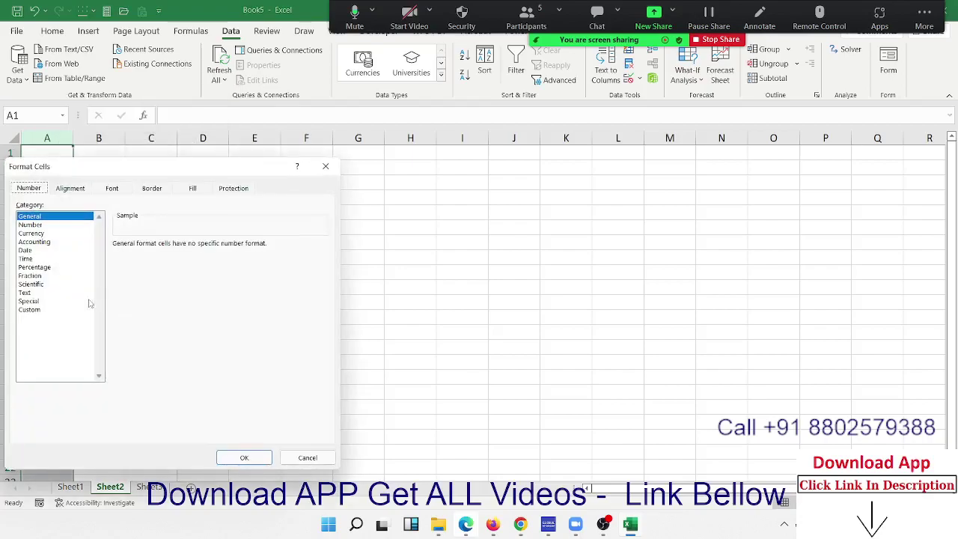
{"action": "left_click", "coordinate": [37, 294]}
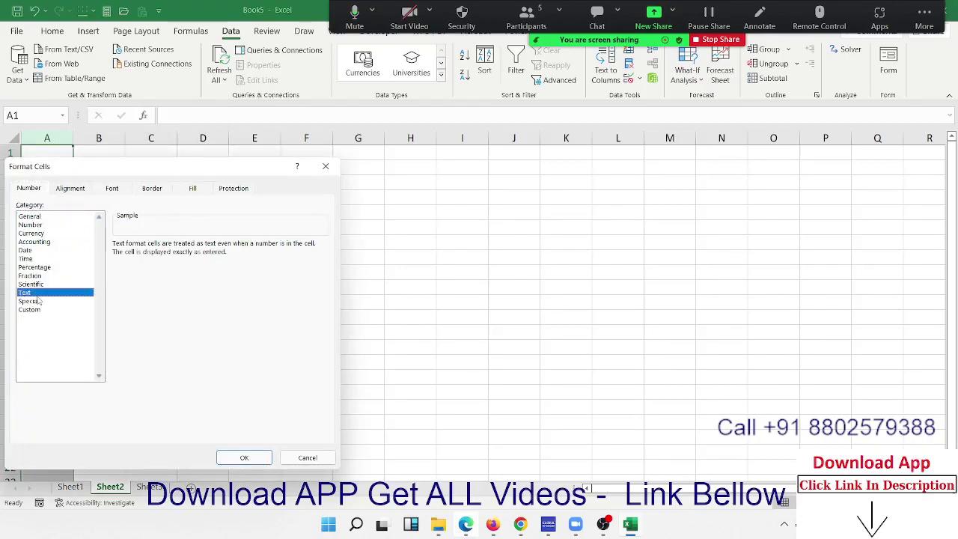
{"action": "left_click", "coordinate": [244, 457]}
Enter 15456, 156452, 12625, 5325, 256 and 2156 into A1:A6.
{"action": "left_click", "coordinate": [46, 154]}
{"action": "type", "text": "154"}
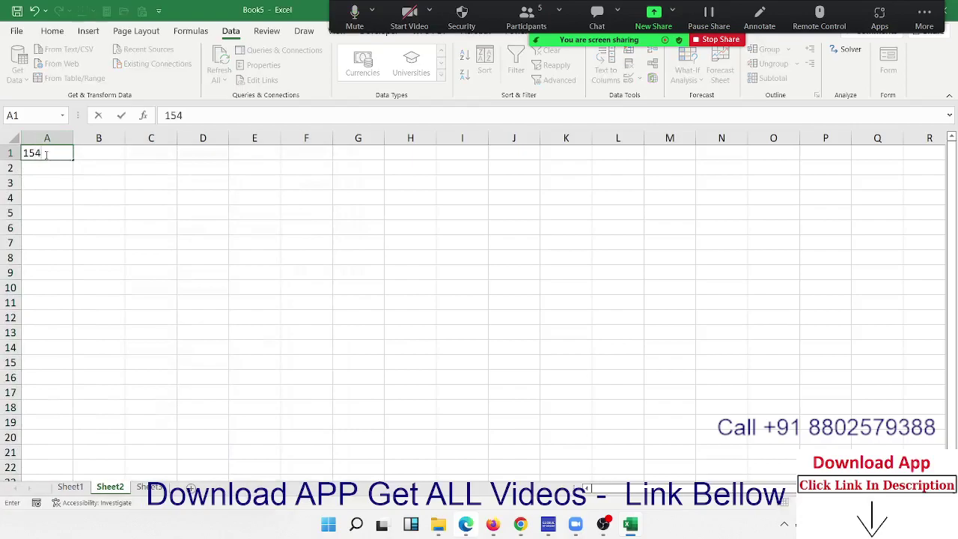
{"action": "type", "text": "56"}
{"action": "key", "text": "Return"}
{"action": "type", "text": "156452"}
{"action": "key", "text": "Return"}
{"action": "type", "text": "126"}
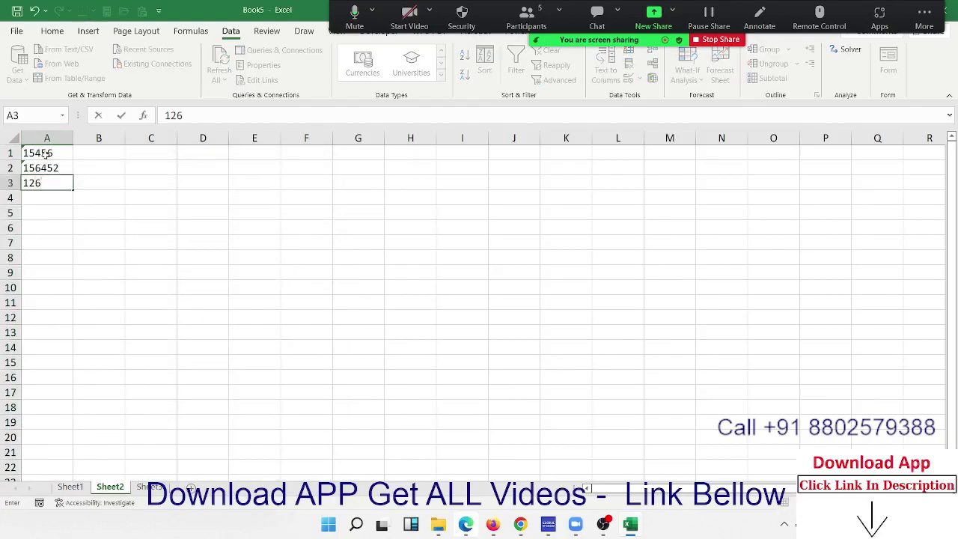
{"action": "type", "text": "25"}
{"action": "key", "text": "Return"}
{"action": "type", "text": "5325"}
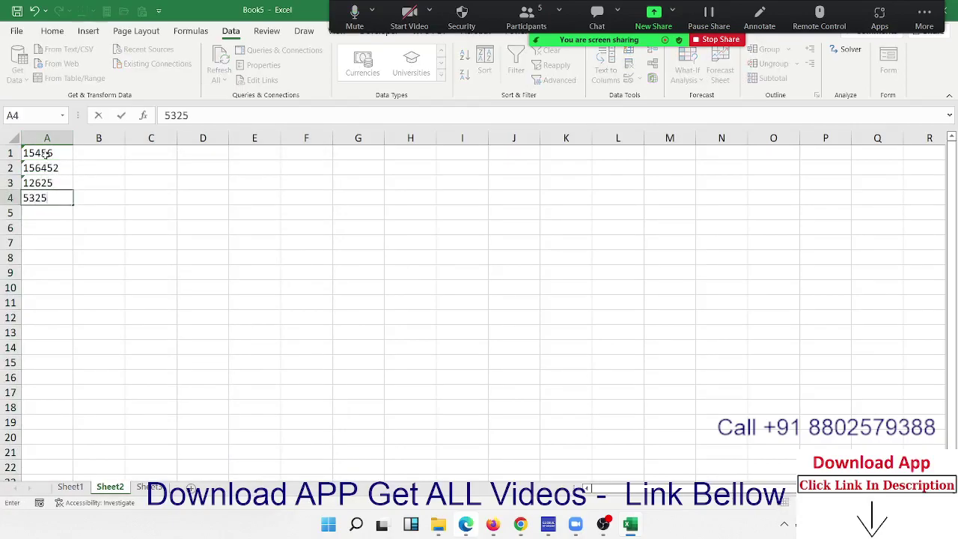
{"action": "key", "text": "Return"}
{"action": "type", "text": "256"}
{"action": "key", "text": "Return"}
{"action": "type", "text": "2156"}
{"action": "key", "text": "Return"}
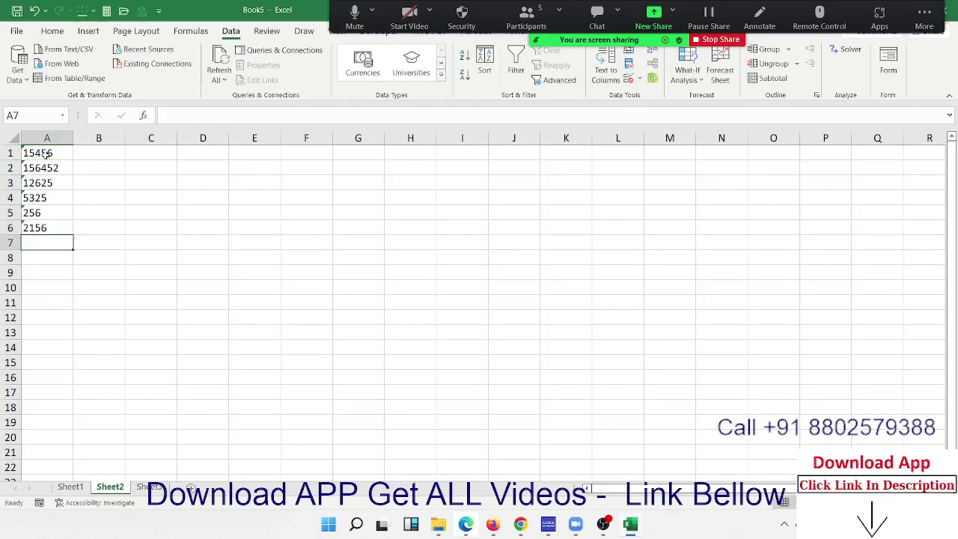
Copy the six numbers in A1:A6 for pasting at F1.
{"action": "left_click_drag", "start_coordinate": [40, 227], "coordinate": [41, 153]}
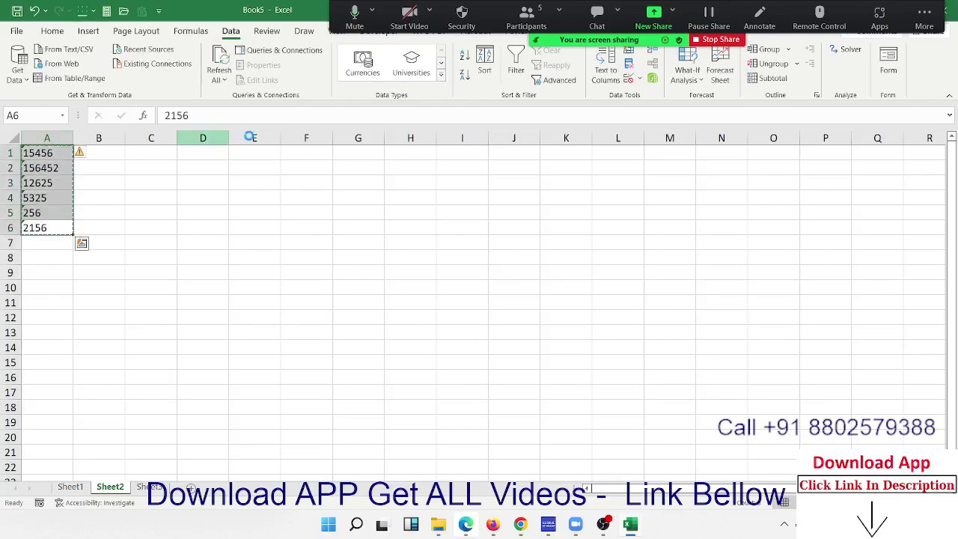
{"action": "key", "text": "ctrl+c"}
{"action": "left_click", "coordinate": [306, 157]}
{"action": "right_click", "coordinate": [306, 157]}
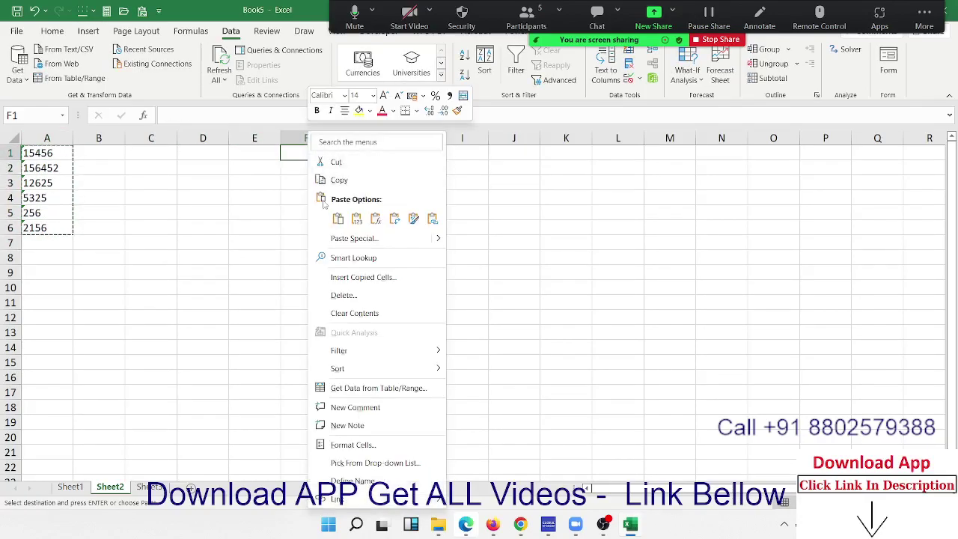
Paste only the values of A1:A6 into F1:F6 via Paste Special.
{"action": "left_click", "coordinate": [342, 238]}
{"action": "left_click", "coordinate": [235, 210]}
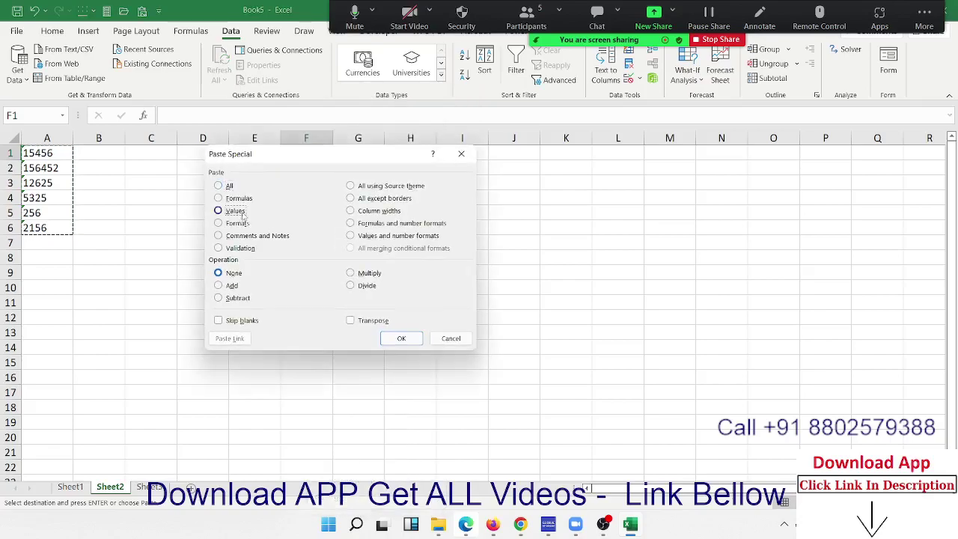
{"action": "left_click", "coordinate": [401, 339]}
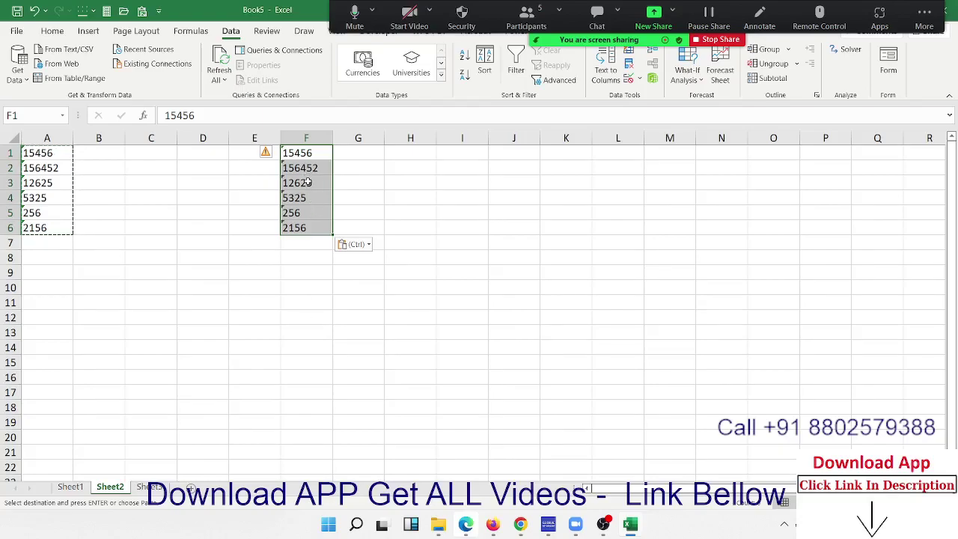
Enter =SUM(F1:F6) in F9, which totals 0 for the text numbers.
{"action": "left_click", "coordinate": [293, 275]}
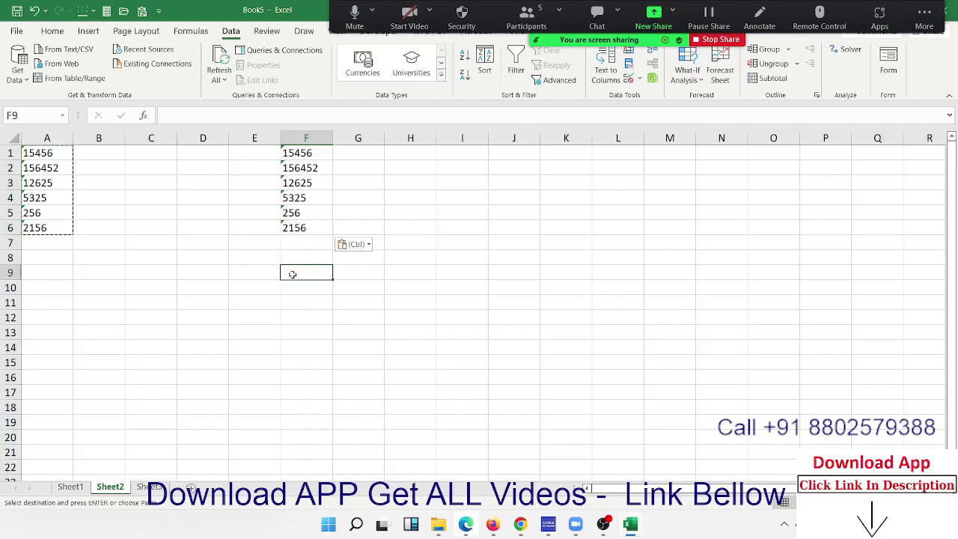
{"action": "type", "text": "=sum"}
{"action": "key", "text": "Tab"}
{"action": "key", "text": "Up"}
{"action": "key", "text": "Up"}
{"action": "key", "text": "Up"}
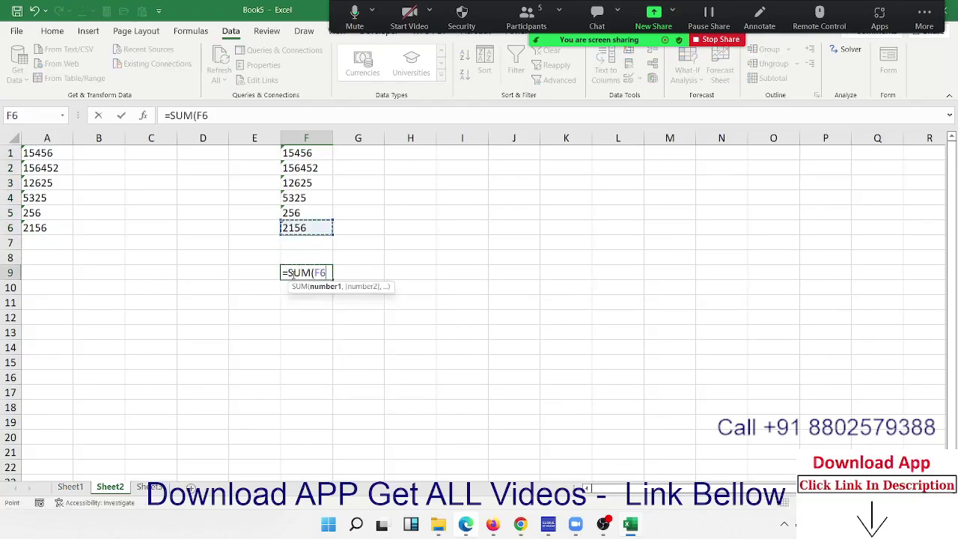
{"action": "key", "text": "ctrl+shift+Up"}
{"action": "key", "text": "Return"}
Delete the test SUM formula from F9 and move to G1.
{"action": "left_click", "coordinate": [293, 274]}
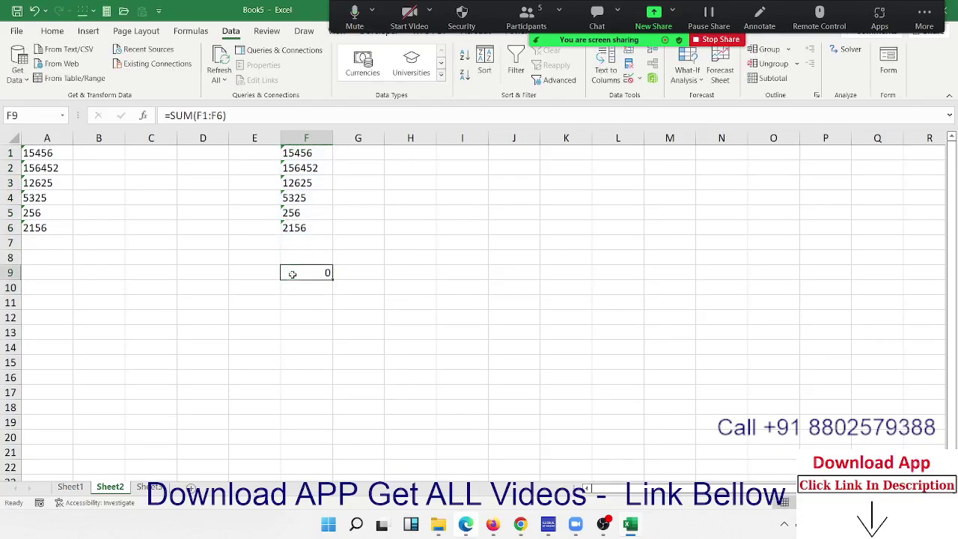
{"action": "key", "text": "Delete"}
{"action": "key", "text": "Up"}
{"action": "key", "text": "Up"}
{"action": "key", "text": "Up"}
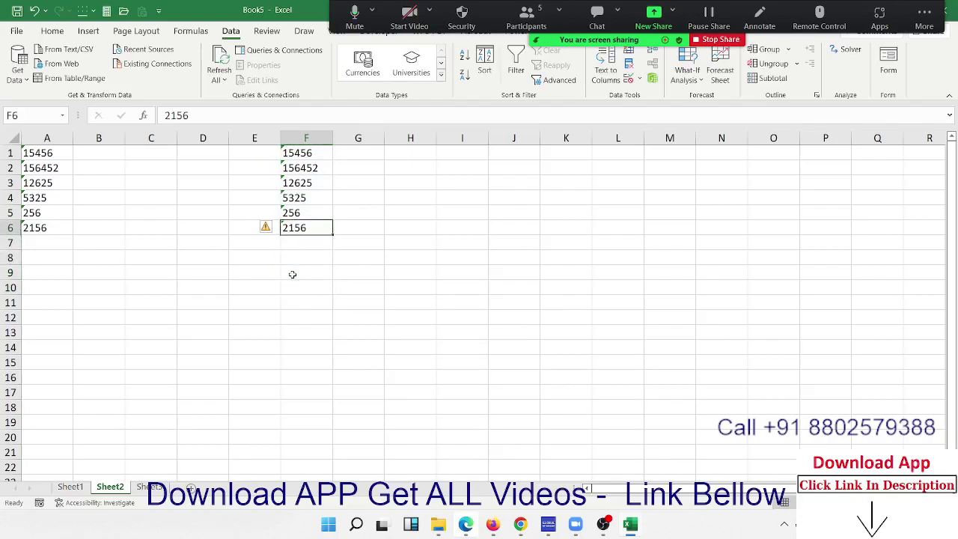
{"action": "key", "text": "ctrl+shift+Up"}
{"action": "key", "text": "ctrl+Up"}
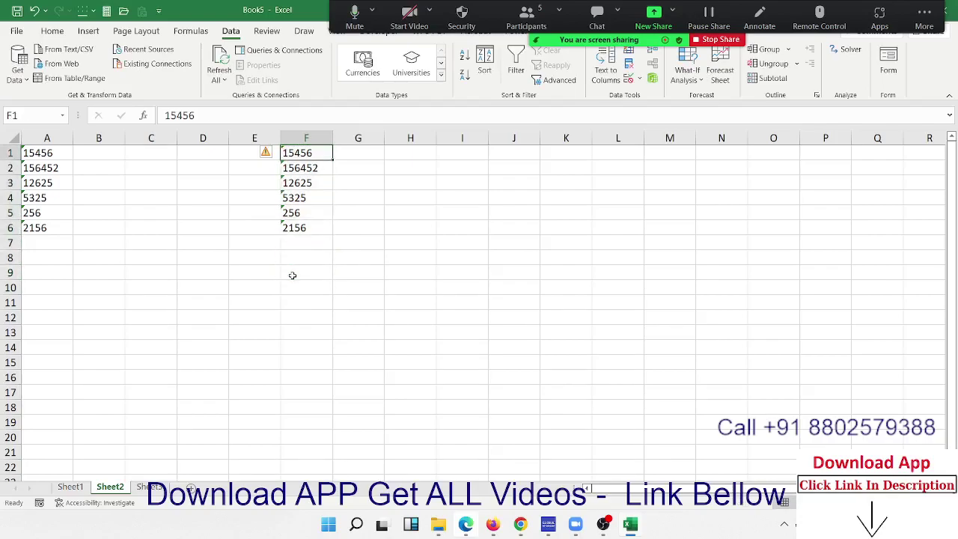
{"action": "key", "text": "Right"}
{"action": "type", "text": "=vl"}
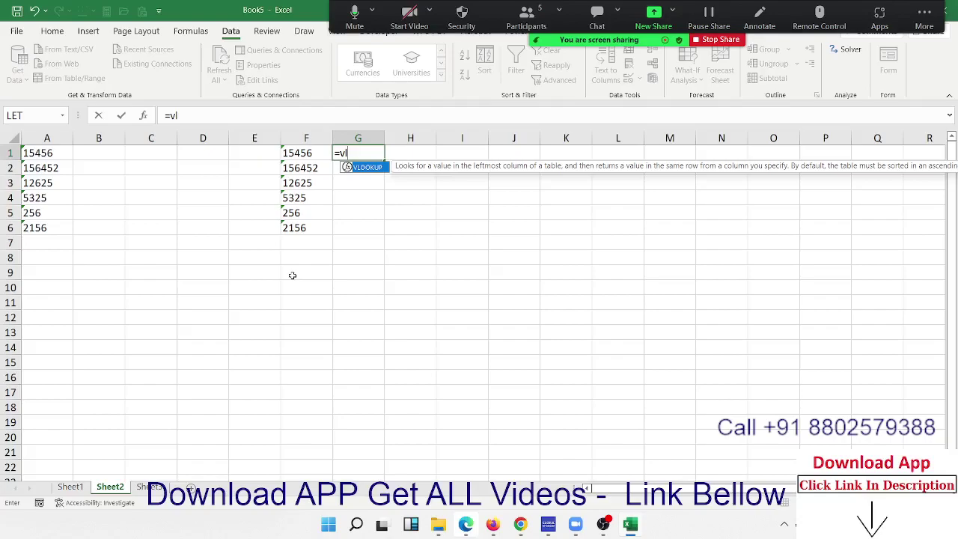
{"action": "key", "text": "Tab"}
{"action": "key", "text": "Escape"}
{"action": "type", "text": "="}
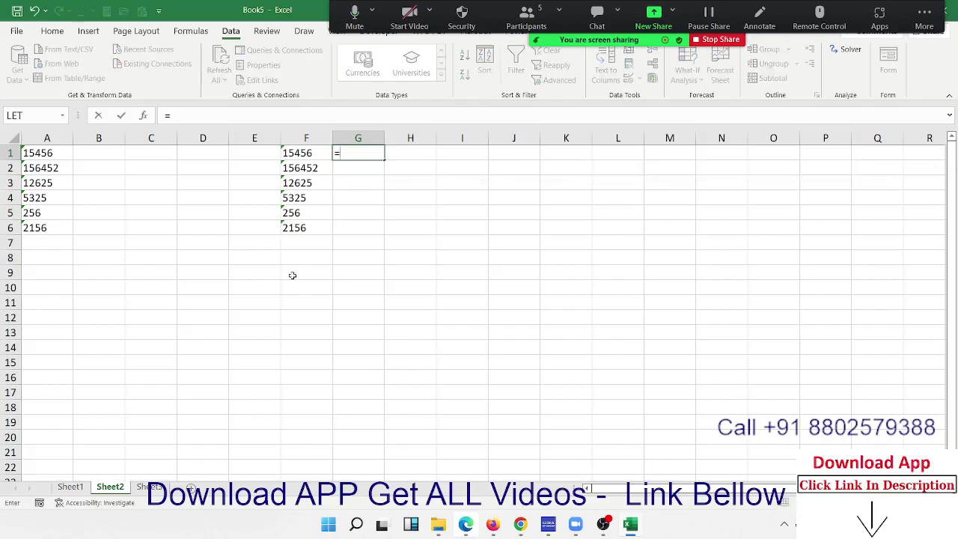
{"action": "type", "text": "va"}
{"action": "key", "text": "Tab"}
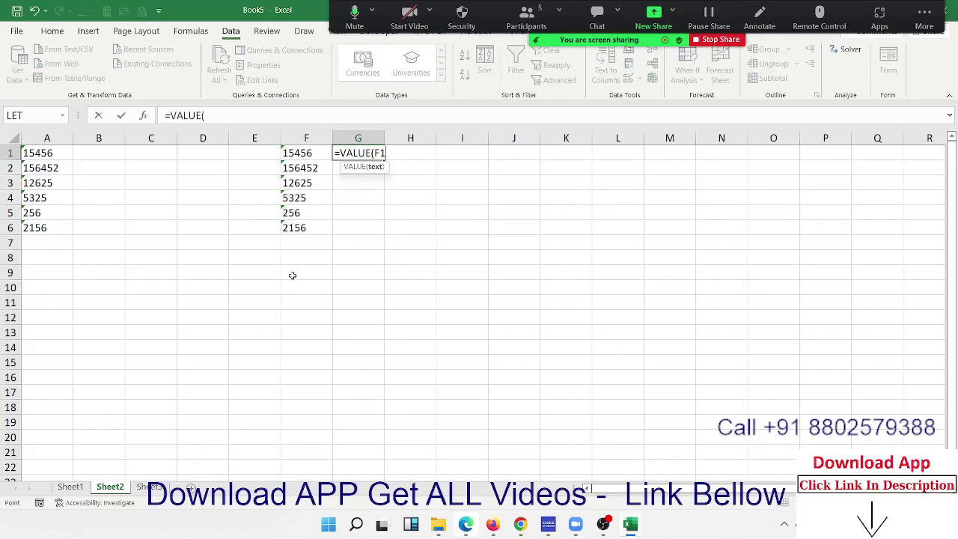
{"action": "type", "text": "F1"}
{"action": "key", "text": "Return"}
{"action": "key", "text": "Left"}
{"action": "key", "text": "ctrl+Down"}
{"action": "key", "text": "Right"}
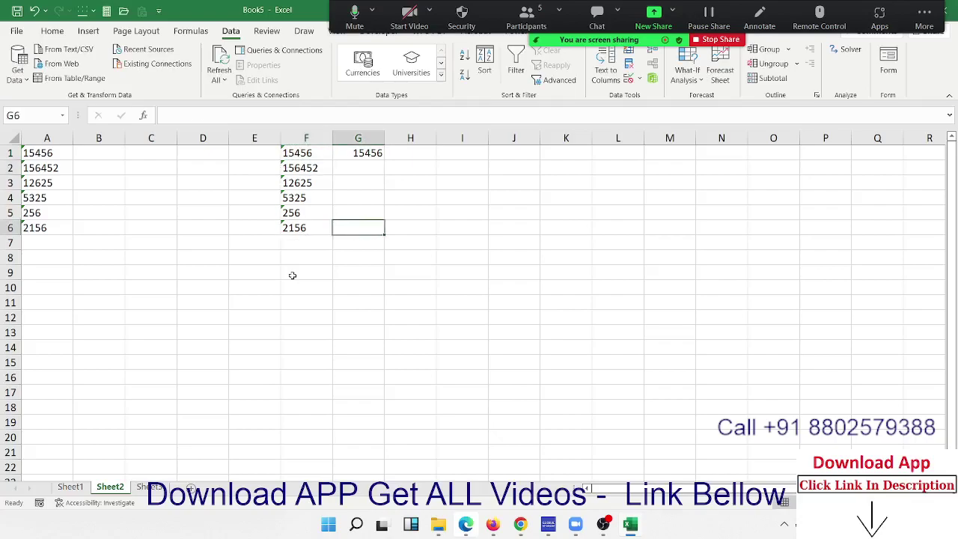
{"action": "key", "text": "ctrl+shift+Up"}
{"action": "key", "text": "ctrl+d"}
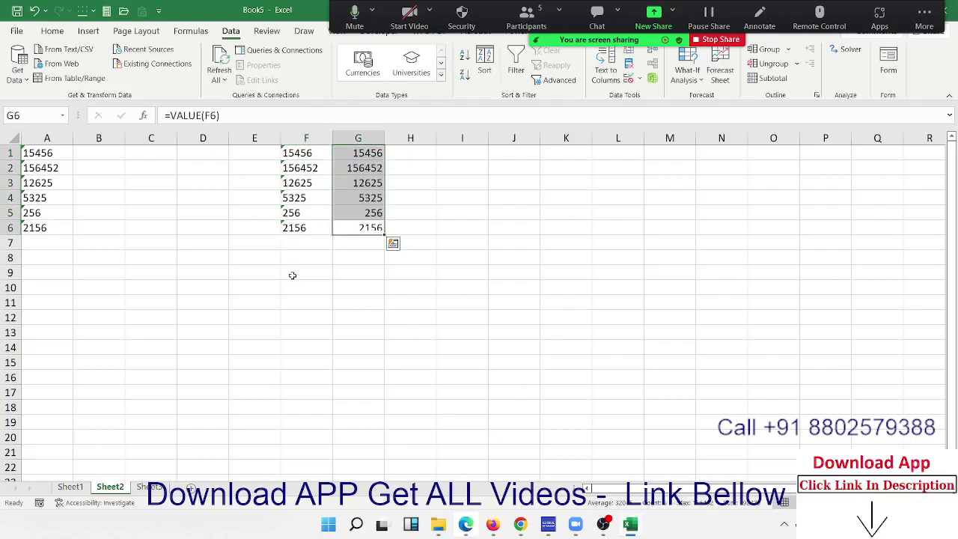
{"action": "key", "text": "ctrl+z"}
{"action": "key", "text": "ctrl+z"}
{"action": "key", "text": "ctrl+z"}
{"action": "key", "text": "ctrl+z"}
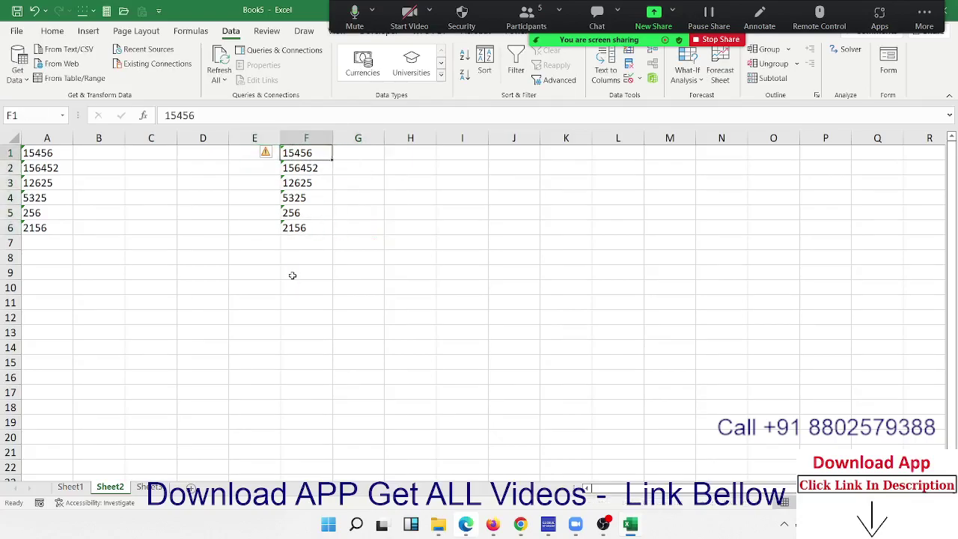
{"action": "key", "text": "ctrl+z"}
{"action": "key", "text": "Escape"}
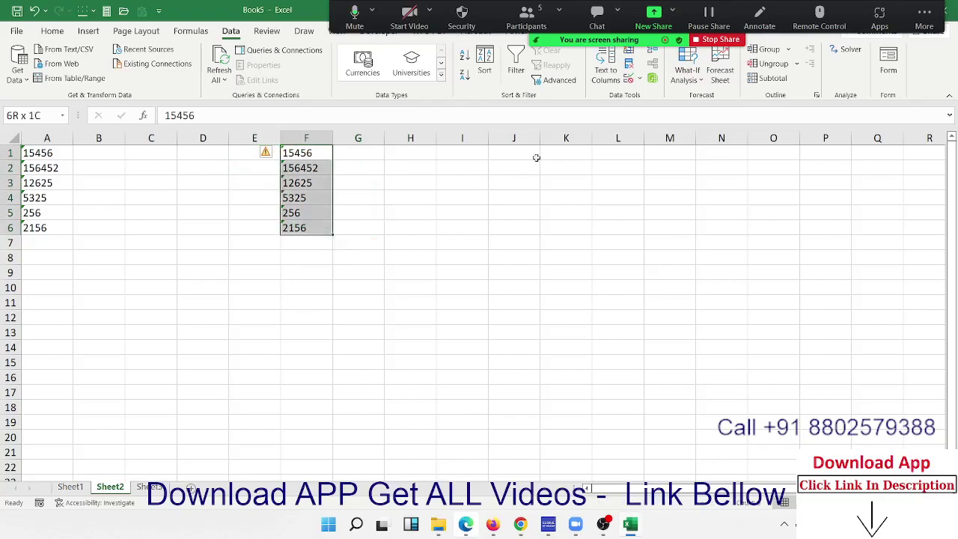
Convert F1:F6 from text to real numbers by running Text to Columns straight to Finish.
{"action": "left_click", "coordinate": [606, 78]}
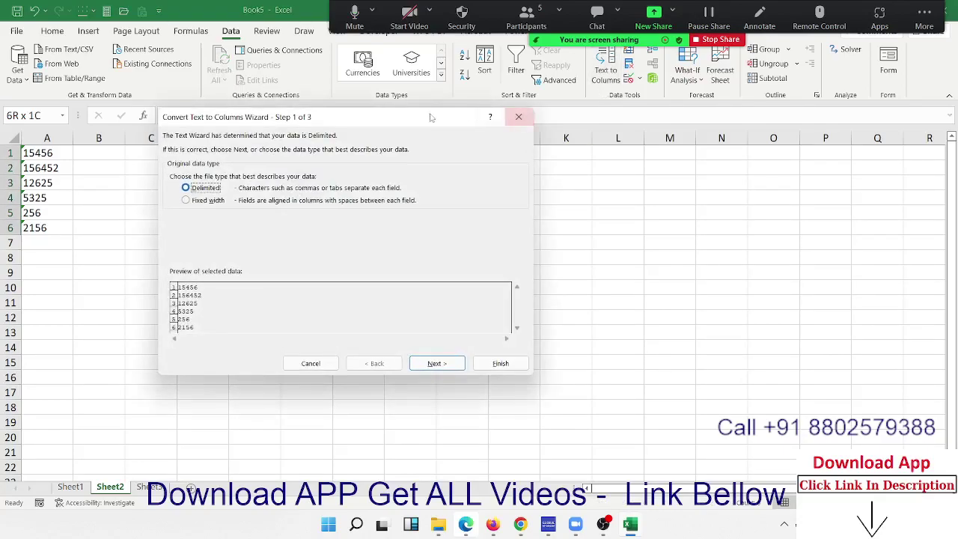
{"action": "mouse_move", "coordinate": [385, 119]}
{"action": "left_mouse_down"}
{"action": "mouse_move", "coordinate": [445, 138]}
{"action": "mouse_move", "coordinate": [705, 113]}
{"action": "left_mouse_up"}
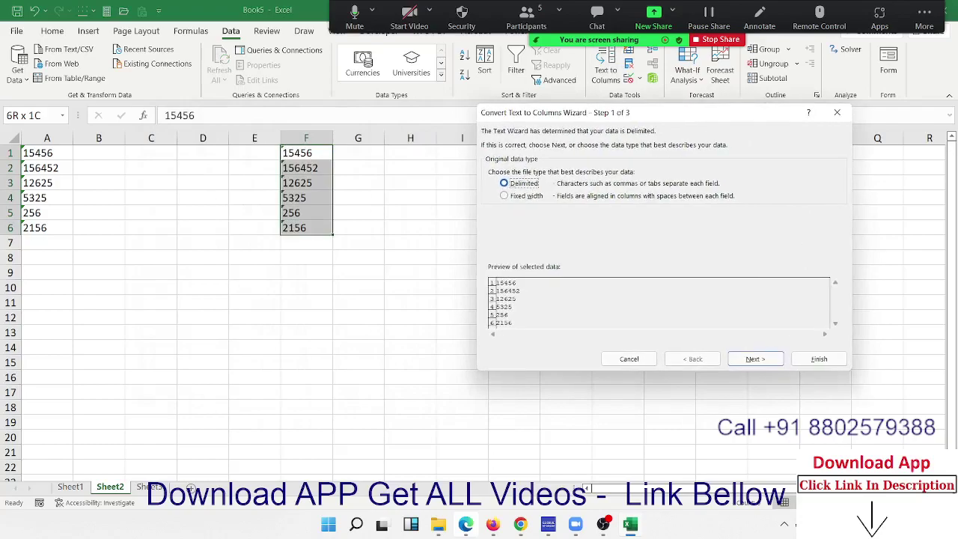
{"action": "left_click", "coordinate": [833, 359]}
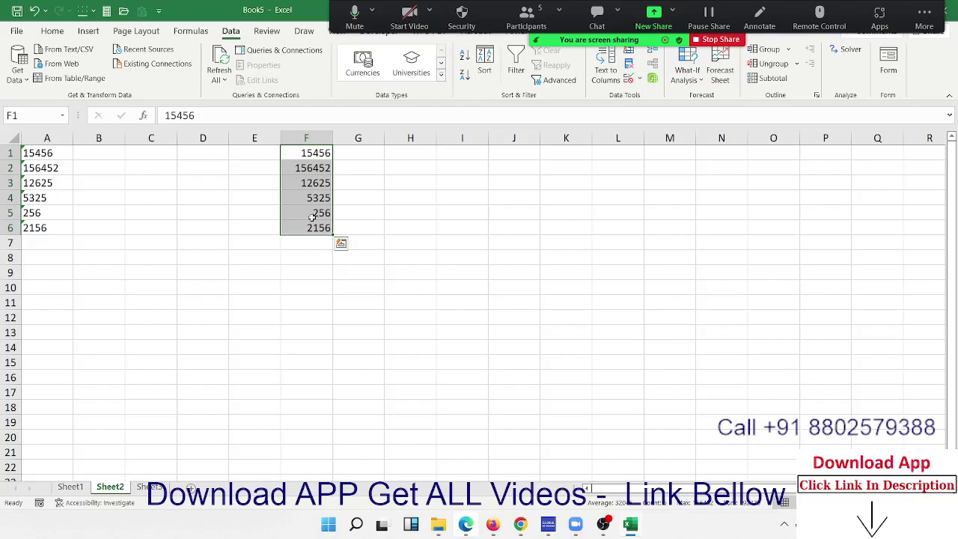
{"action": "left_click", "coordinate": [605, 72]}
{"action": "left_click", "coordinate": [818, 357]}
{"action": "left_click", "coordinate": [527, 17]}
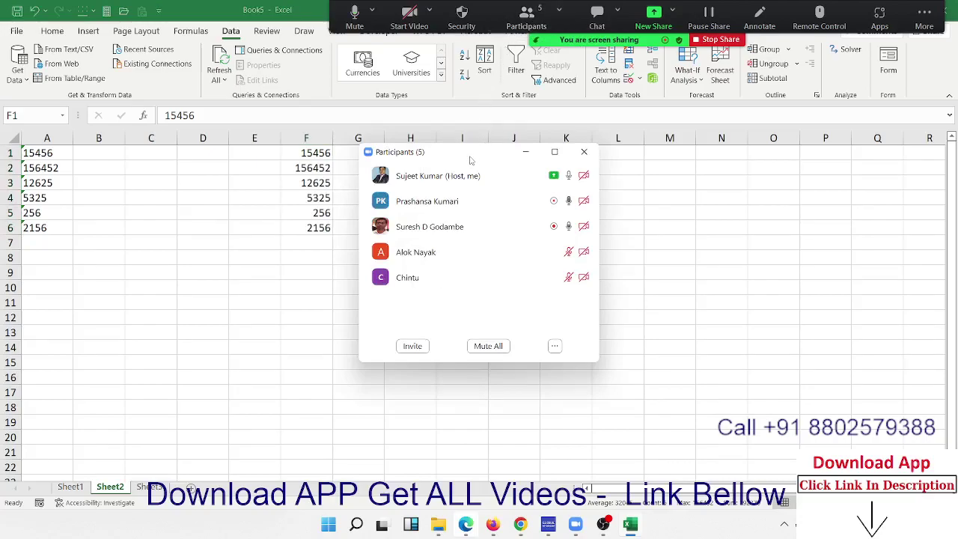
{"action": "left_click", "coordinate": [584, 152]}
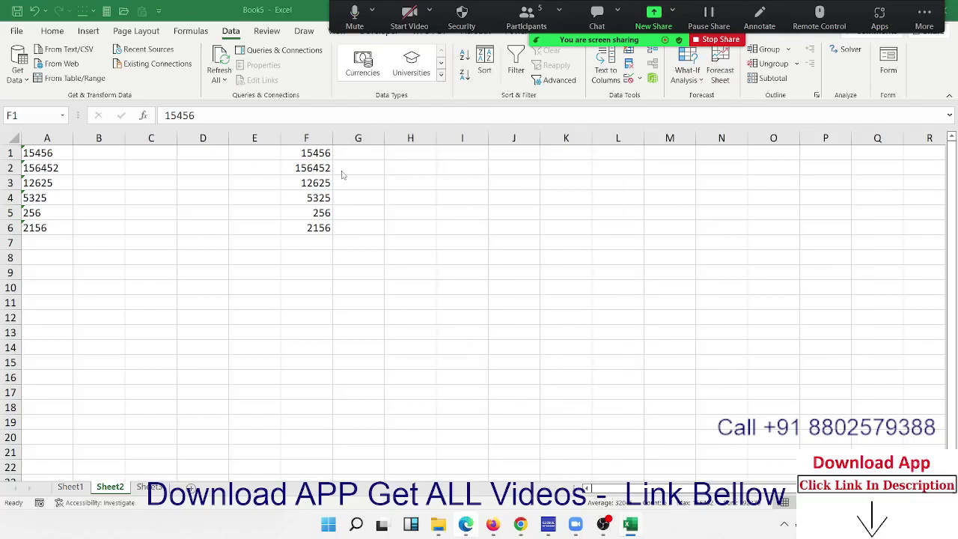
{"action": "key", "text": "ctrl+shift+Down"}
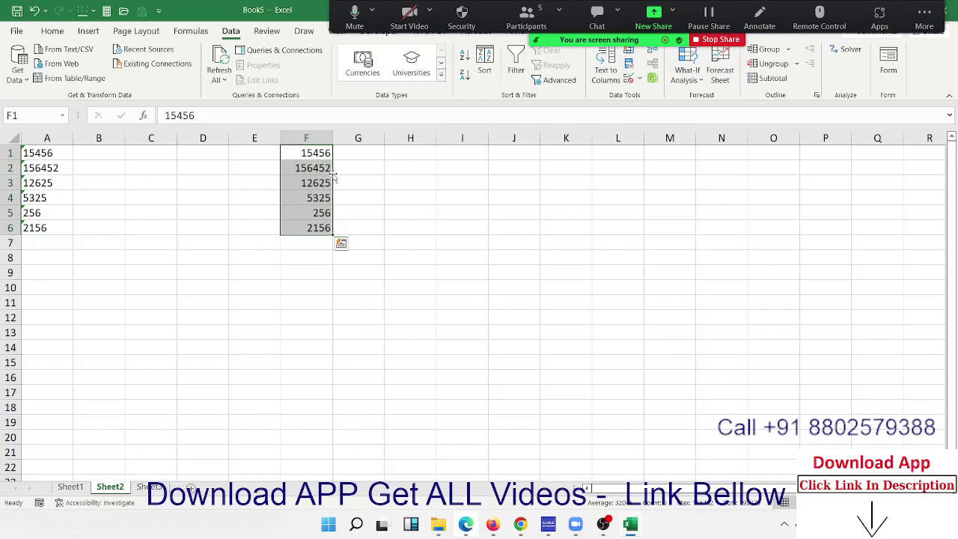
Enter 23.03.2020 in I2, fill it down column I, and autofit the column.
{"action": "left_click", "coordinate": [480, 169]}
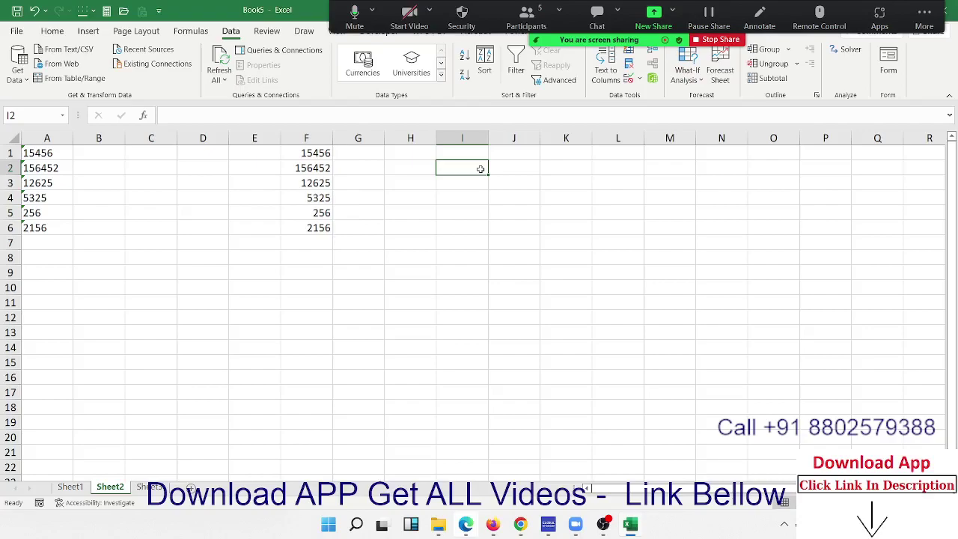
{"action": "type", "text": "23.0"}
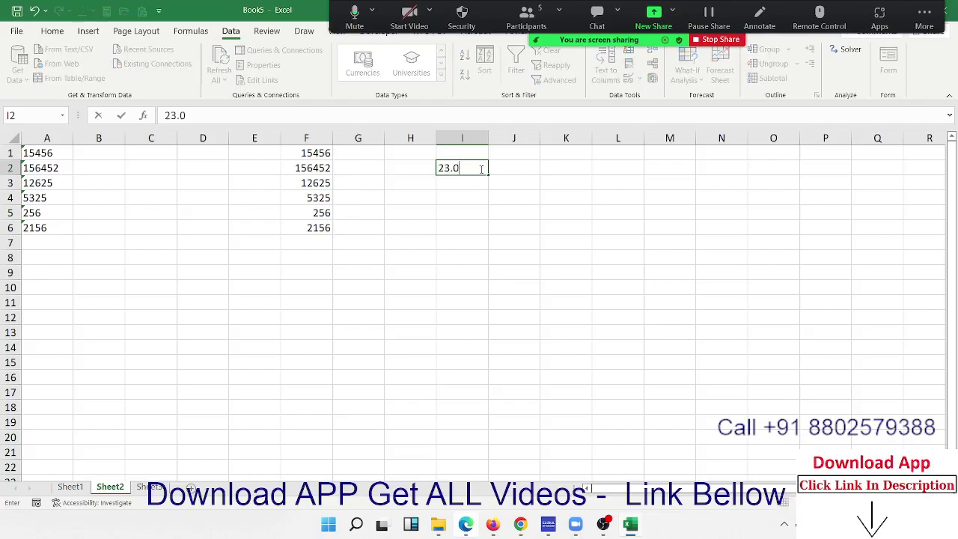
{"action": "type", "text": "3.2"}
{"action": "type", "text": "02"}
{"action": "type", "text": "0"}
{"action": "key", "text": "Return"}
{"action": "left_click_drag", "start_coordinate": [464, 167], "coordinate": [473, 333]}
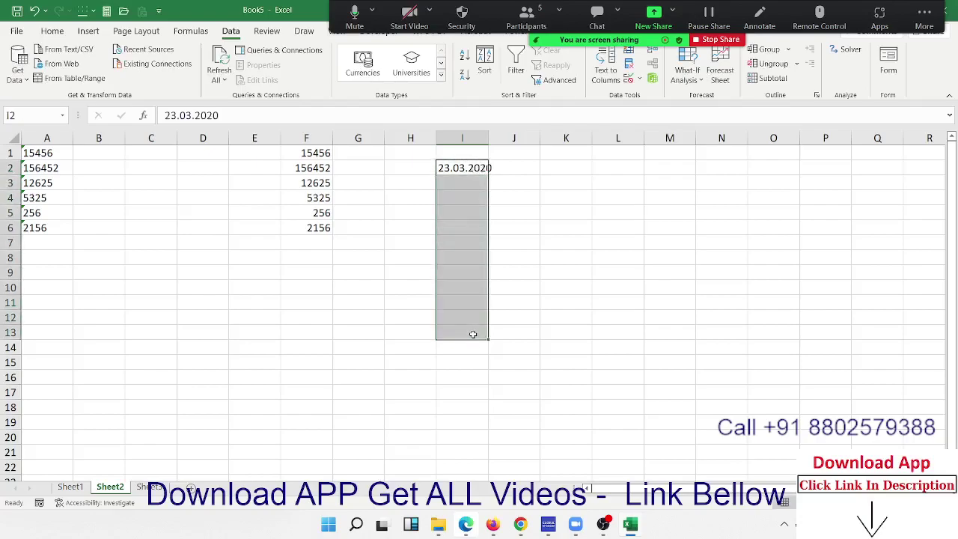
{"action": "key", "text": "ctrl+d"}
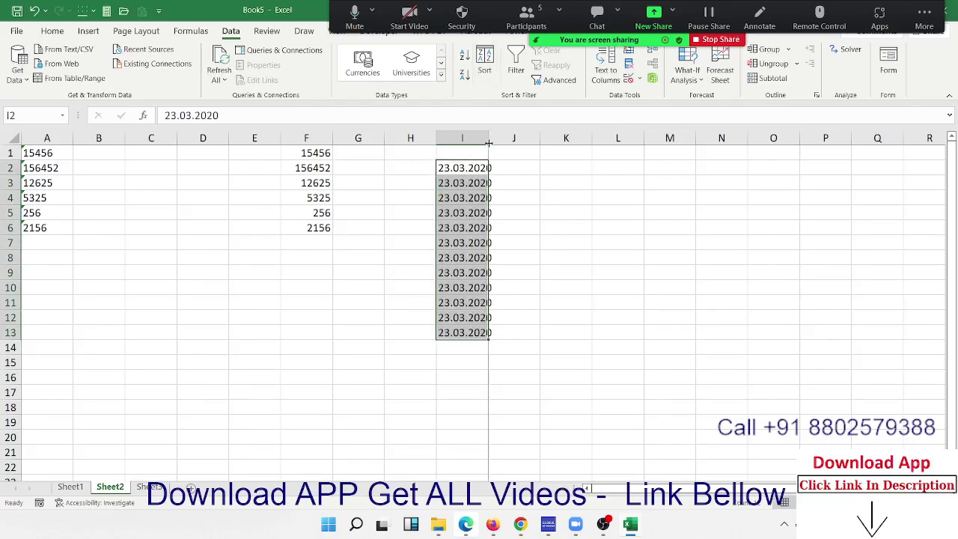
{"action": "double_click", "coordinate": [489, 140]}
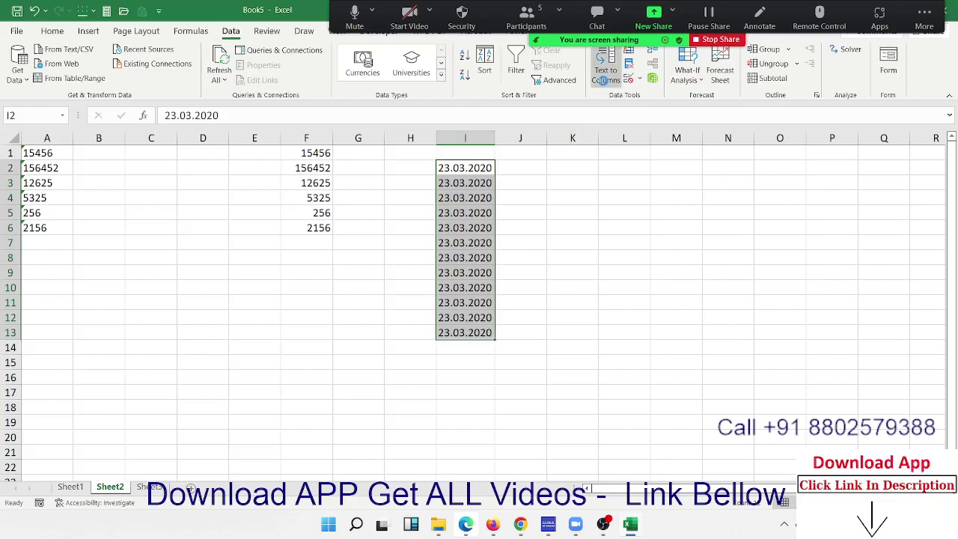
Convert the column I entries to real DMY dates with Text to Columns.
{"action": "left_click", "coordinate": [605, 71]}
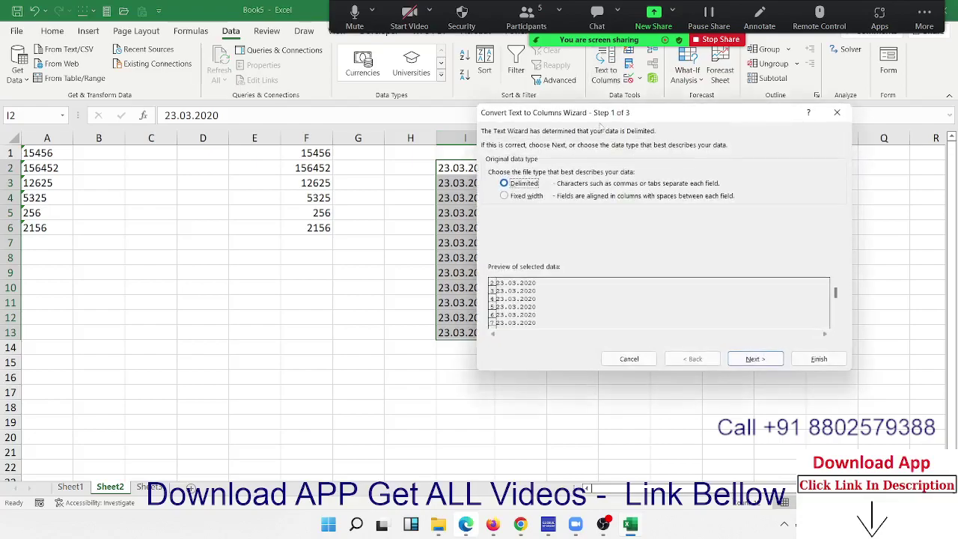
{"action": "left_click", "coordinate": [753, 359]}
{"action": "left_click", "coordinate": [753, 359]}
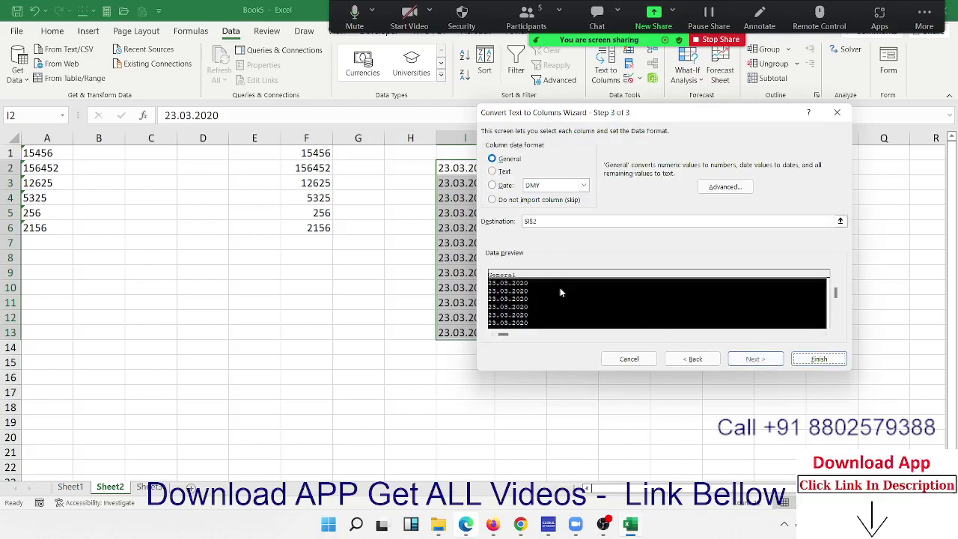
{"action": "left_click", "coordinate": [506, 186]}
{"action": "left_click", "coordinate": [819, 359]}
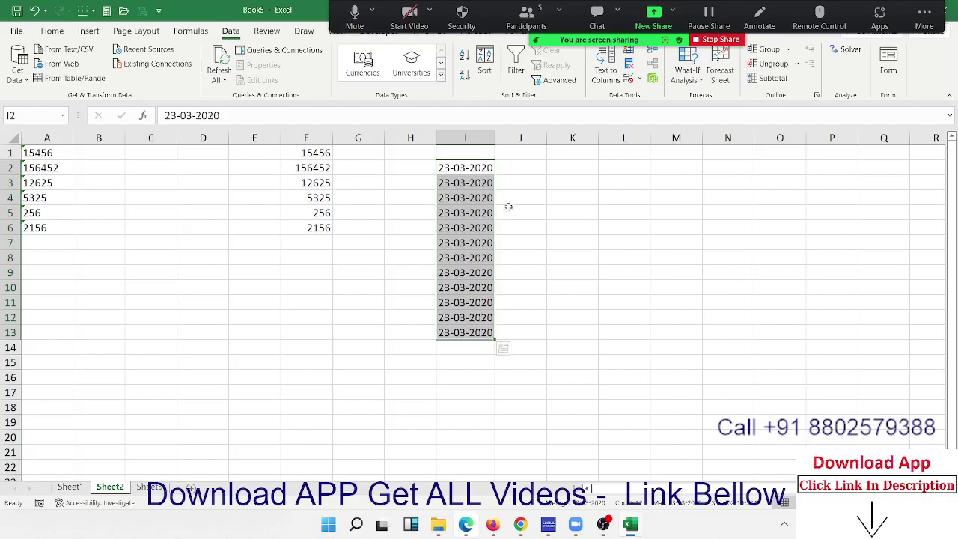
{"action": "left_click", "coordinate": [581, 162]}
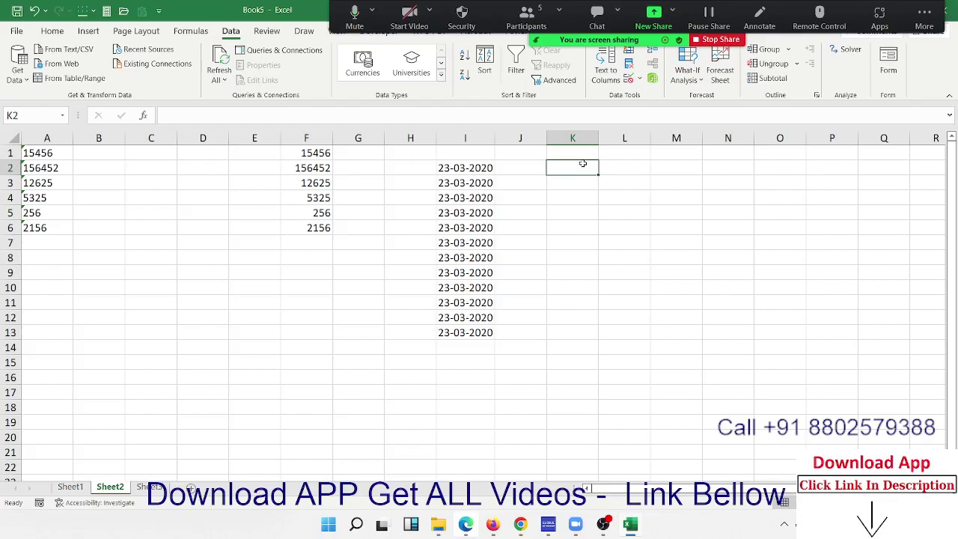
Enter 20220804 in K2, fill it down through K10, and select those values.
{"action": "type", "text": "2020"}
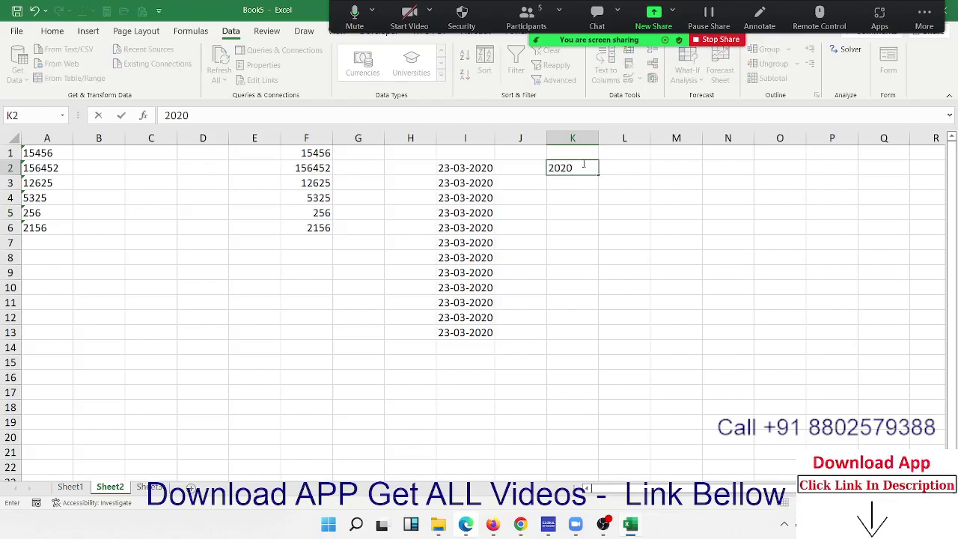
{"action": "type", "text": "03"}
{"action": "key", "text": "BackSpace"}
{"action": "key", "text": "BackSpace"}
{"action": "key", "text": "BackSpace"}
{"action": "key", "text": "BackSpace"}
{"action": "key", "text": "BackSpace"}
{"action": "type", "text": "20"}
{"action": "type", "text": "220"}
{"action": "type", "text": "804"}
{"action": "key", "text": "Return"}
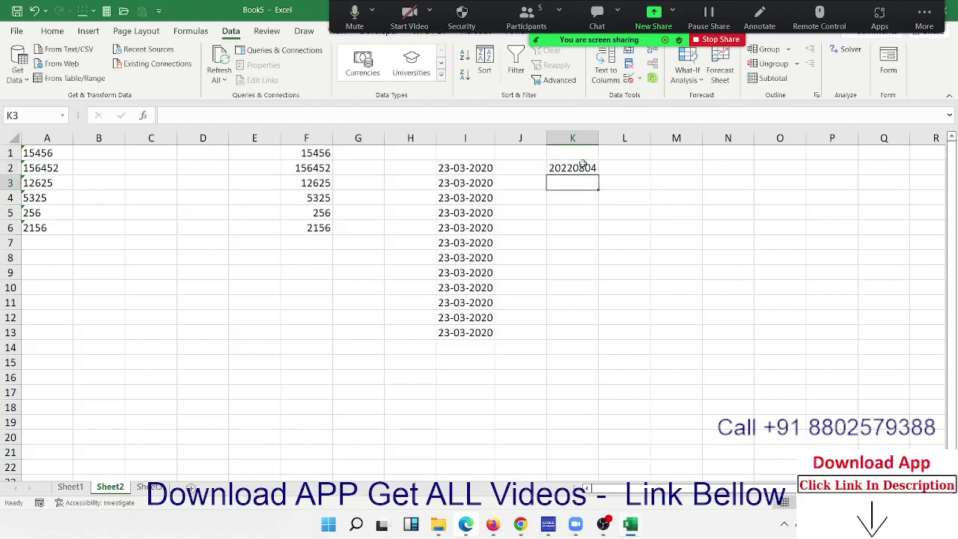
{"action": "left_click_drag", "start_coordinate": [583, 165], "coordinate": [575, 289]}
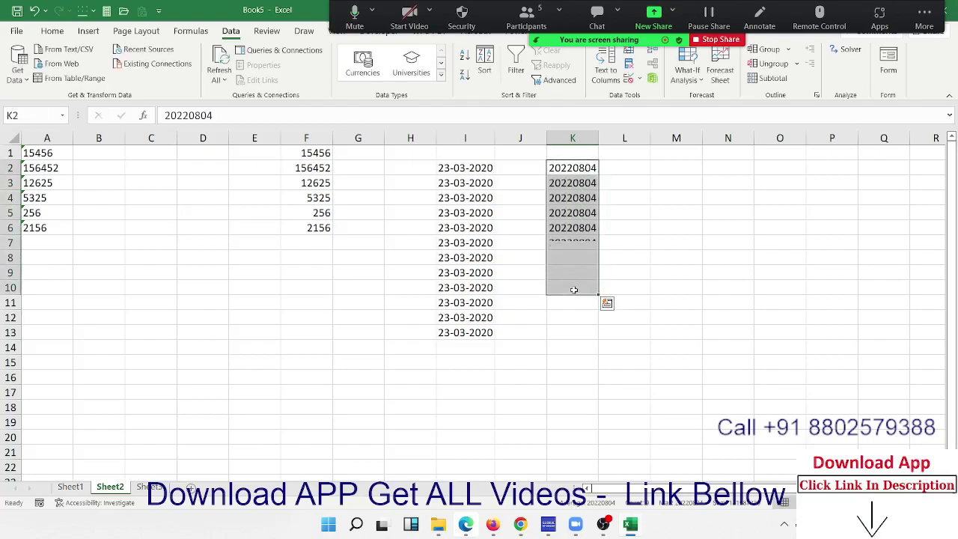
{"action": "left_click", "coordinate": [467, 194]}
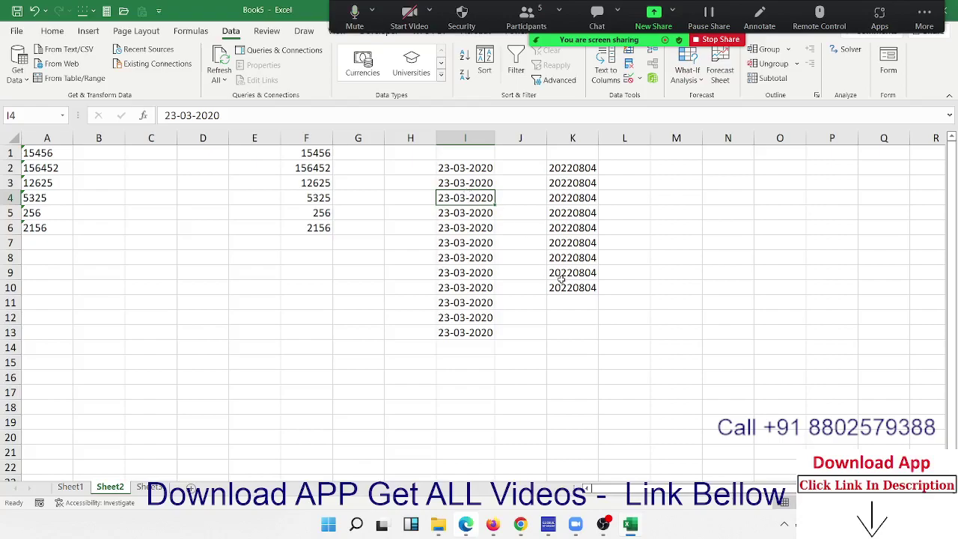
{"action": "left_click_drag", "start_coordinate": [562, 286], "coordinate": [563, 172]}
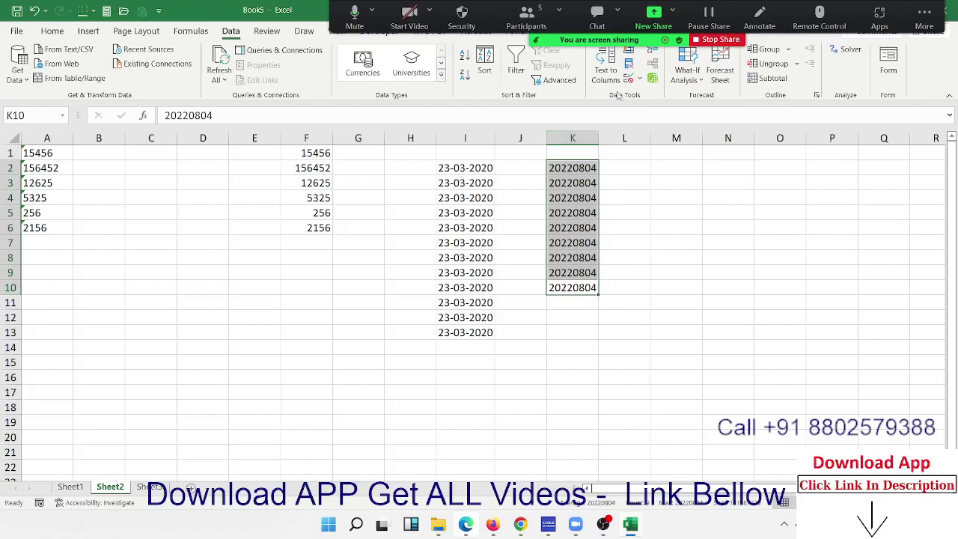
Convert column K to YMD dates with Text to Columns and autofit the column.
{"action": "left_click", "coordinate": [606, 70]}
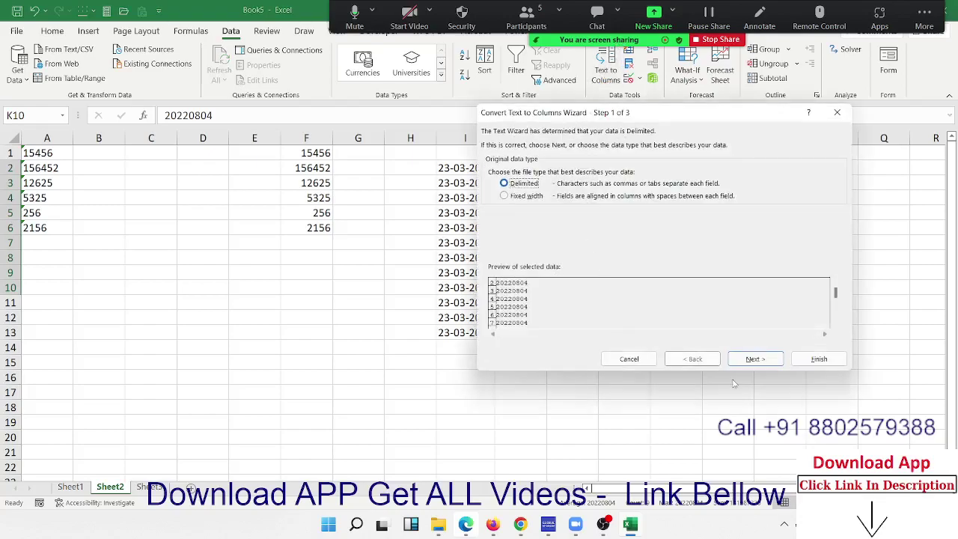
{"action": "left_click", "coordinate": [754, 358]}
{"action": "left_click", "coordinate": [752, 359]}
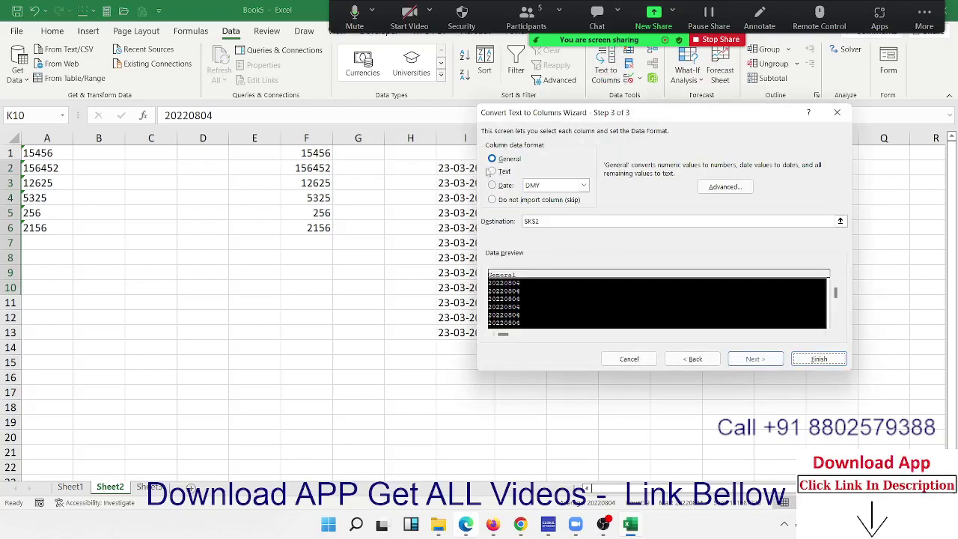
{"action": "left_click", "coordinate": [517, 187]}
{"action": "left_click", "coordinate": [530, 186]}
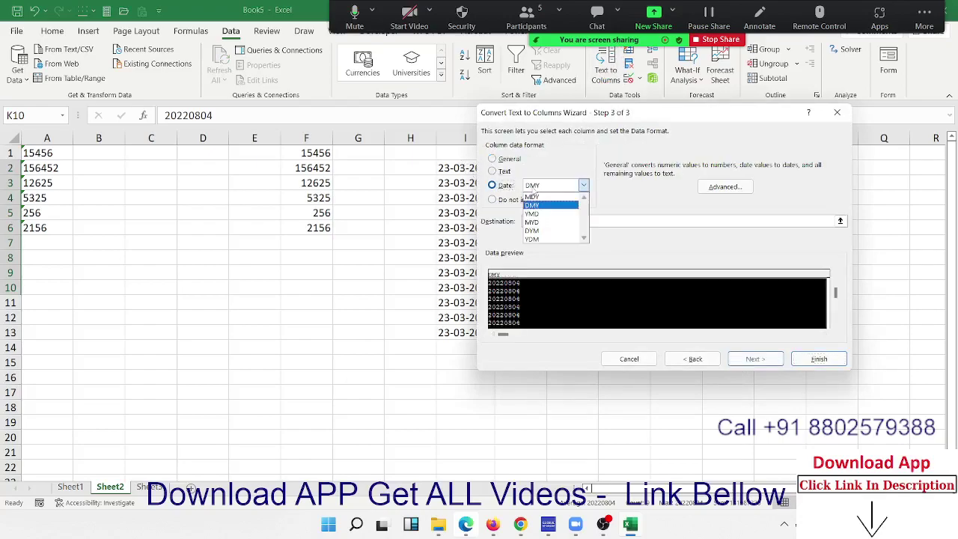
{"action": "left_click", "coordinate": [535, 215]}
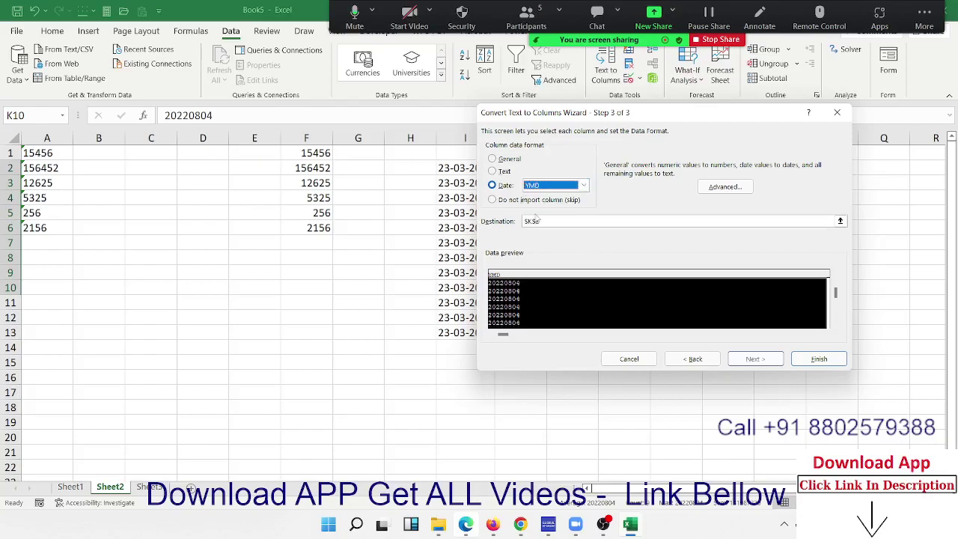
{"action": "left_click_drag", "start_coordinate": [550, 118], "coordinate": [165, 117]}
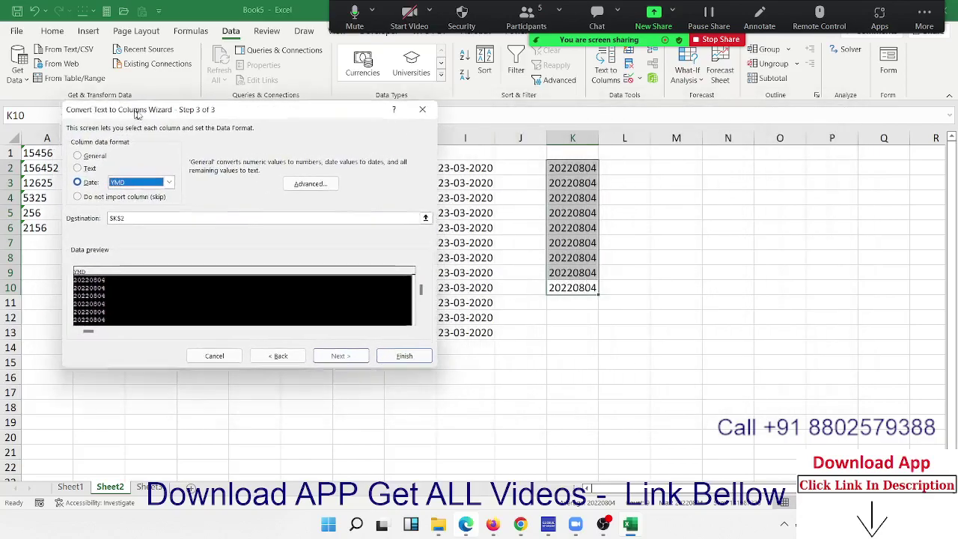
{"action": "left_click", "coordinate": [434, 358]}
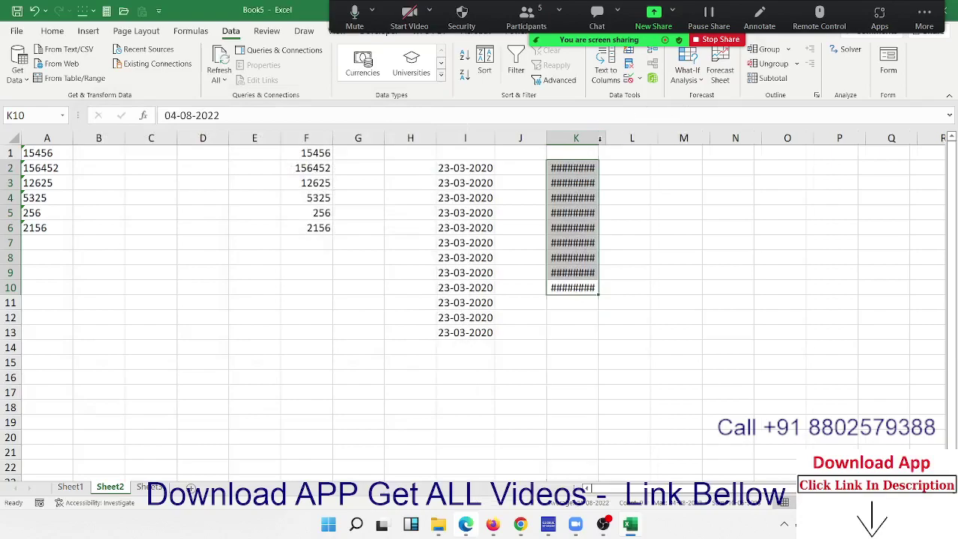
{"action": "double_click", "coordinate": [598, 140]}
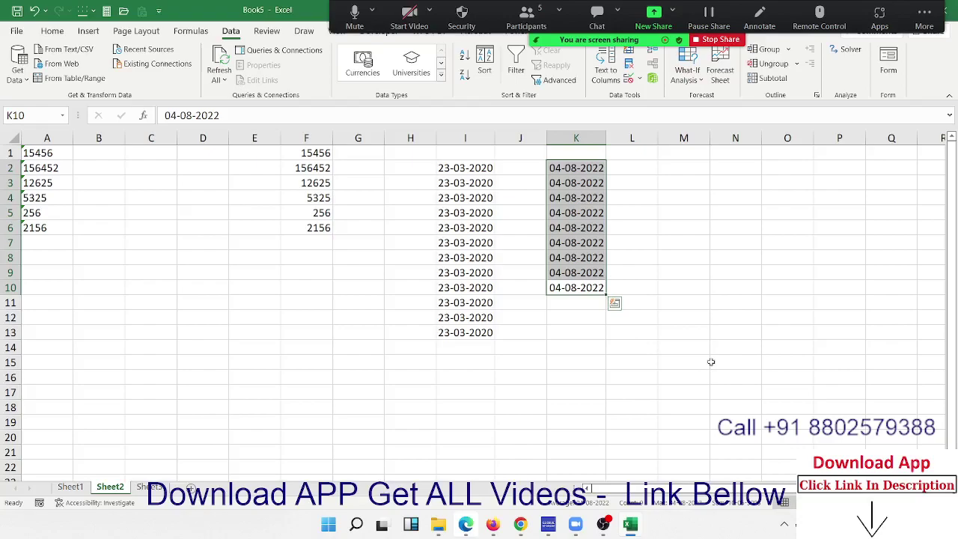
{"action": "left_click_drag", "start_coordinate": [46, 138], "coordinate": [586, 165]}
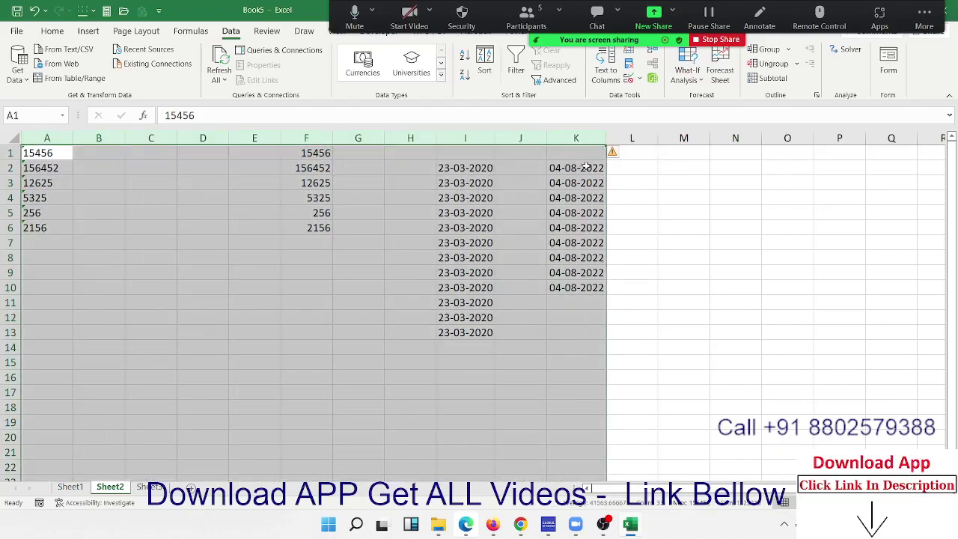
Delete columns A–K and build a Name list in column A starting with Puja.
{"action": "key", "text": "ctrl+minus"}
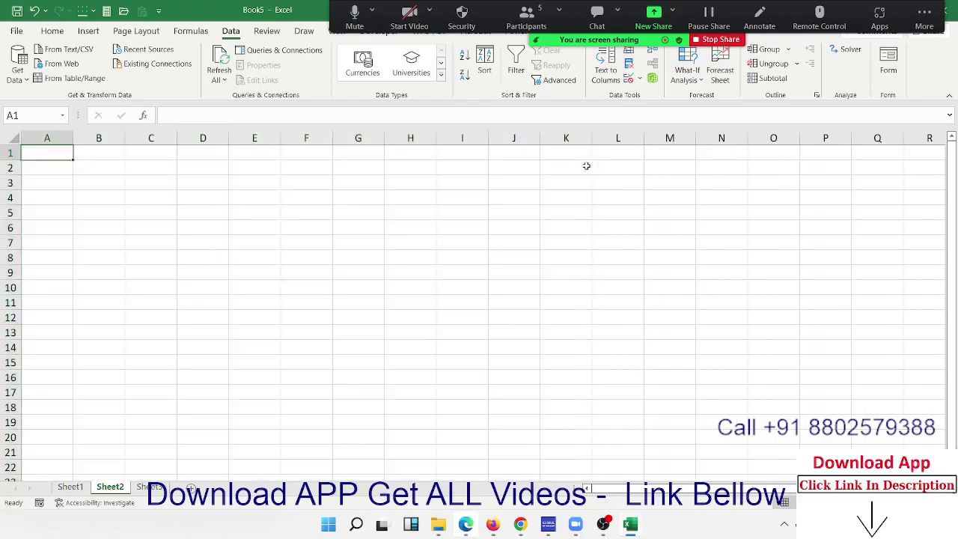
{"action": "type", "text": "Name"}
{"action": "key", "text": "Return"}
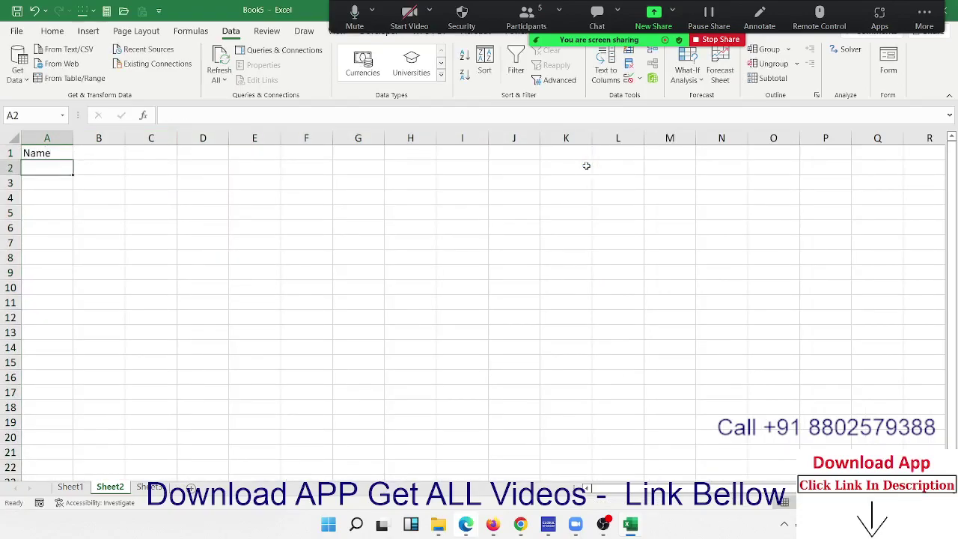
{"action": "type", "text": "Puja"}
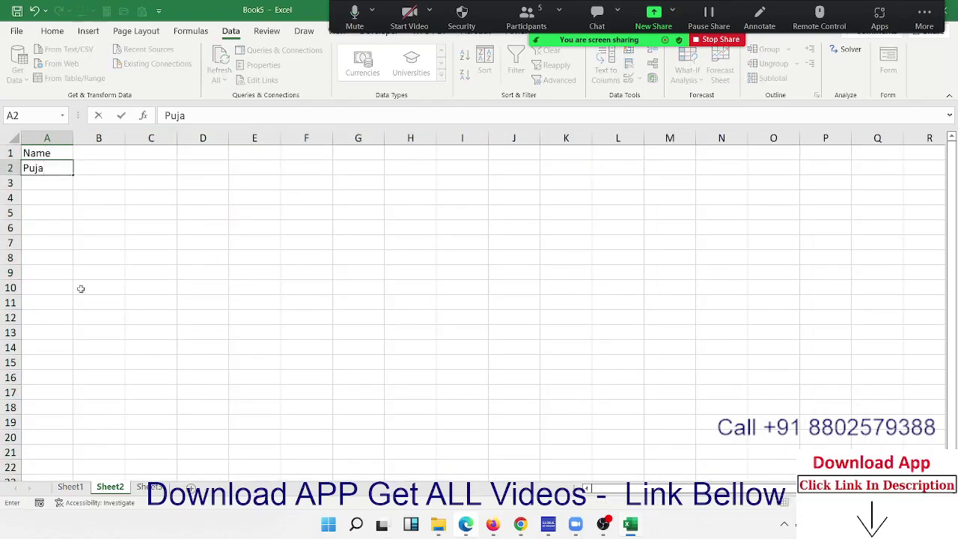
{"action": "left_click", "coordinate": [60, 228]}
{"action": "left_click", "coordinate": [64, 167]}
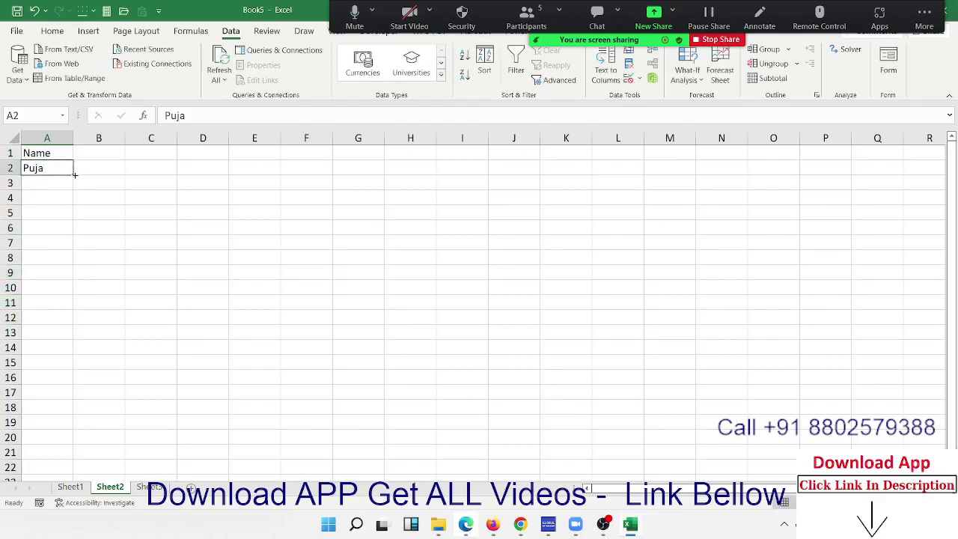
{"action": "mouse_move", "coordinate": [73, 175]}
{"action": "left_mouse_down"}
{"action": "mouse_move", "coordinate": [76, 393]}
{"action": "mouse_move", "coordinate": [67, 432]}
{"action": "left_mouse_up"}
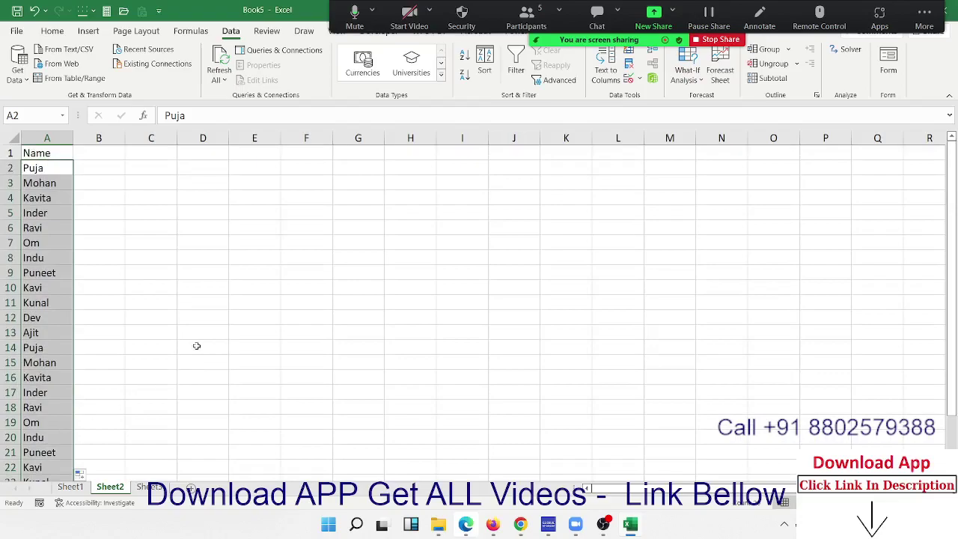
Enter =UNIQUE(A:A) in F3 to list the unique names.
{"action": "left_click", "coordinate": [316, 187]}
{"action": "type", "text": "="}
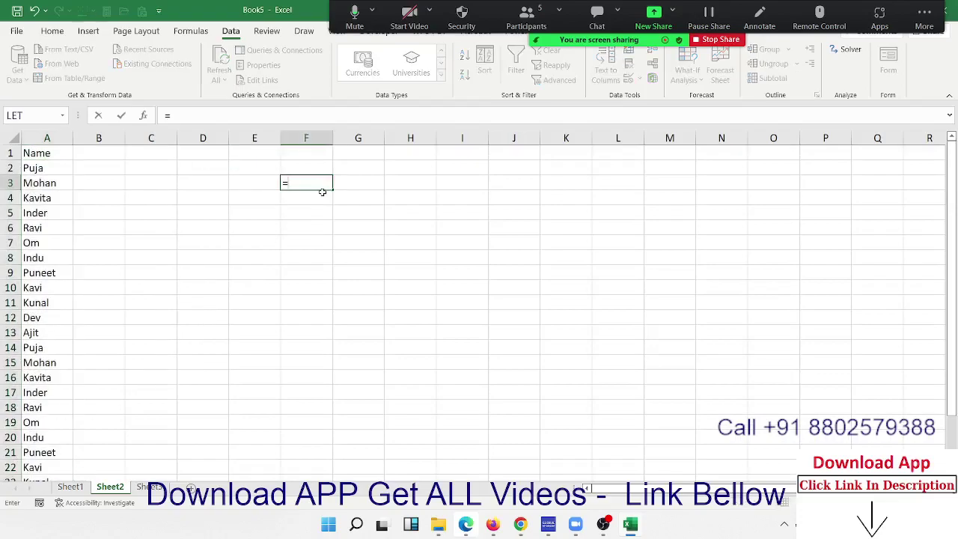
{"action": "type", "text": "un"}
{"action": "key", "text": "Down"}
{"action": "key", "text": "Down"}
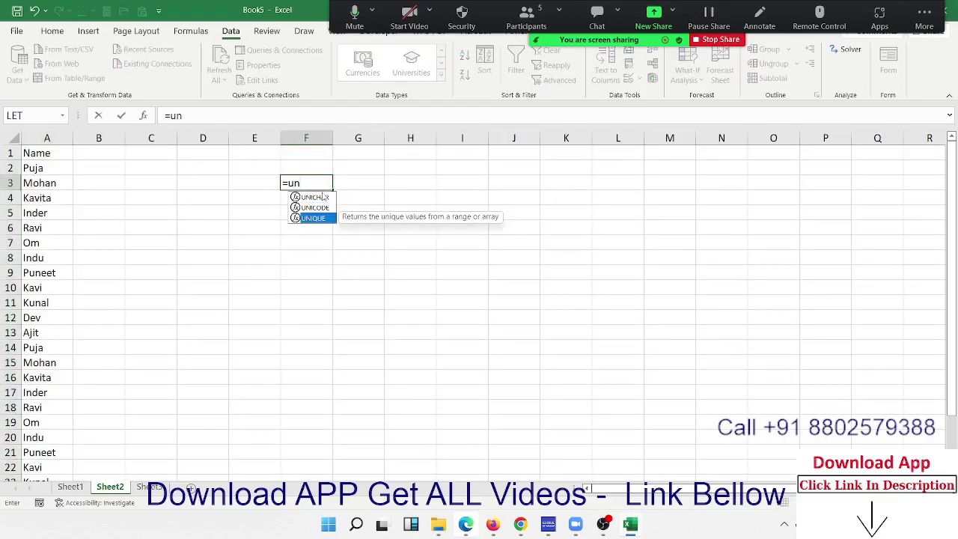
{"action": "key", "text": "Tab"}
{"action": "key", "text": "Left"}
{"action": "key", "text": "Left"}
{"action": "key", "text": "Left"}
{"action": "key", "text": "Left"}
{"action": "key", "text": "ctrl+space"}
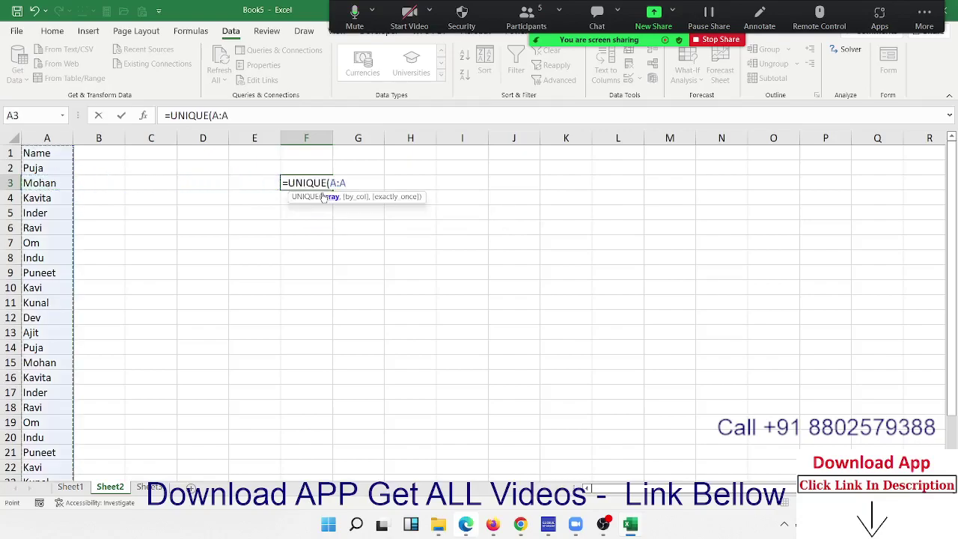
{"action": "type", "text": ")"}
{"action": "key", "text": "Return"}
Delete the spilled UNIQUE results and select column A.
{"action": "key", "text": "Up"}
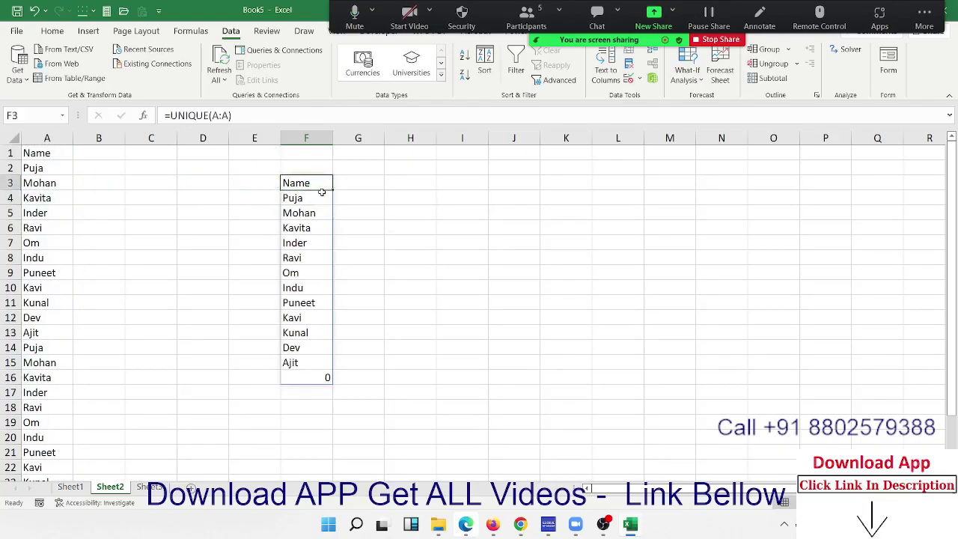
{"action": "key", "text": "ctrl+shift+Down"}
{"action": "key", "text": "Delete"}
{"action": "key", "text": "Left"}
{"action": "key", "text": "Left"}
{"action": "key", "text": "Left"}
{"action": "key", "text": "Left"}
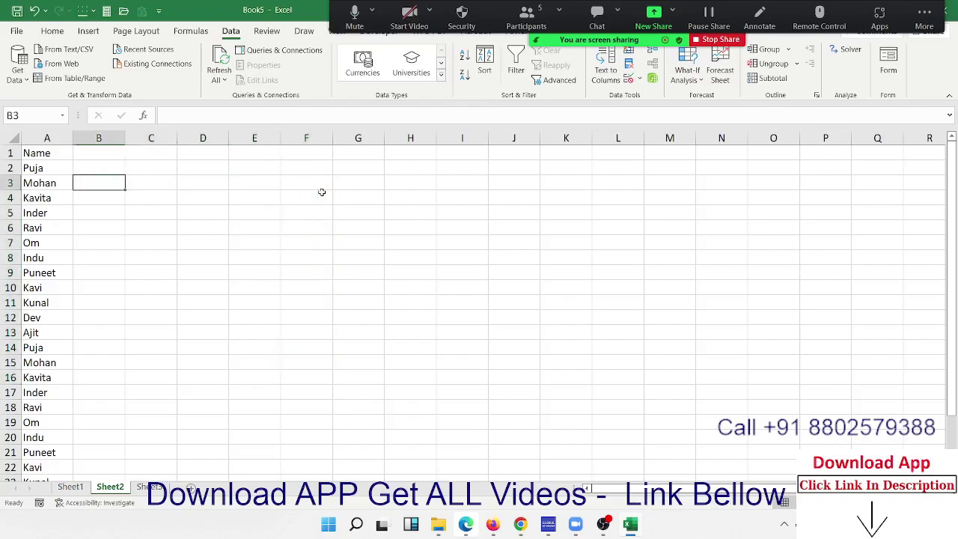
{"action": "key", "text": "Left"}
{"action": "key", "text": "ctrl+space"}
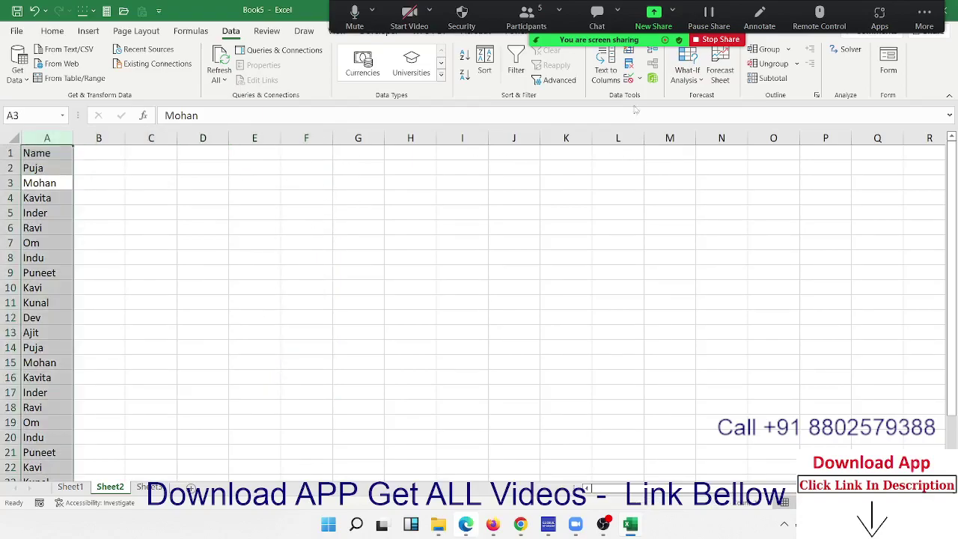
Run Remove Duplicates on column A, then undo it to restore all names.
{"action": "left_click", "coordinate": [631, 65]}
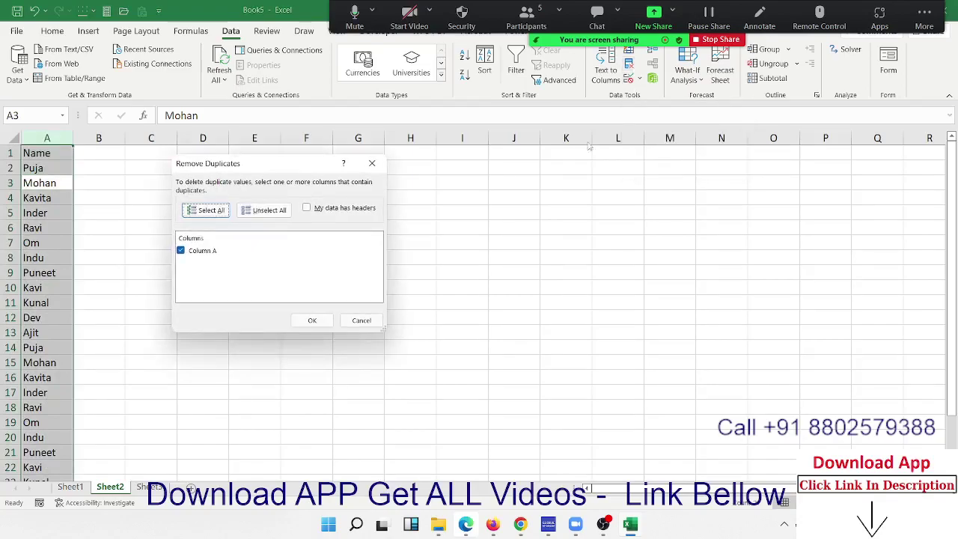
{"action": "left_click", "coordinate": [313, 321]}
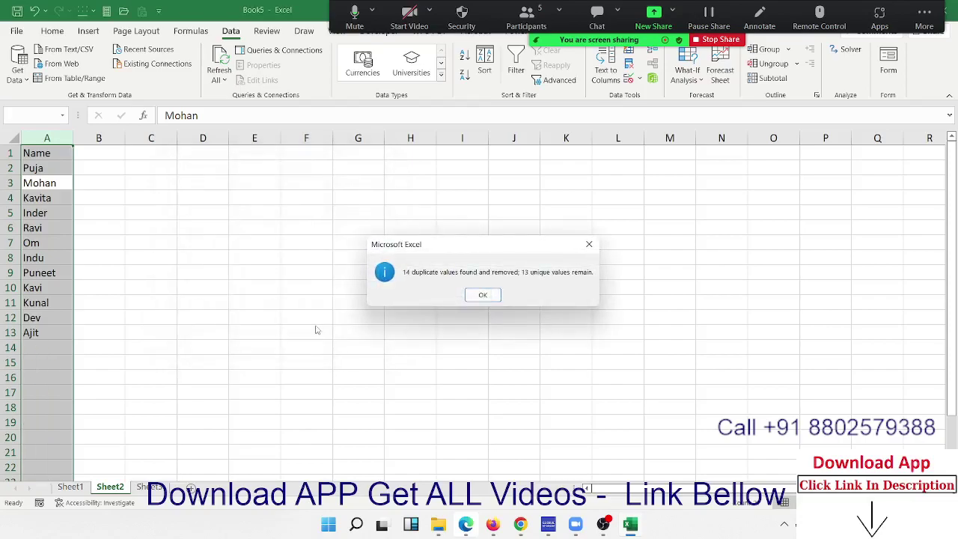
{"action": "left_click", "coordinate": [491, 303]}
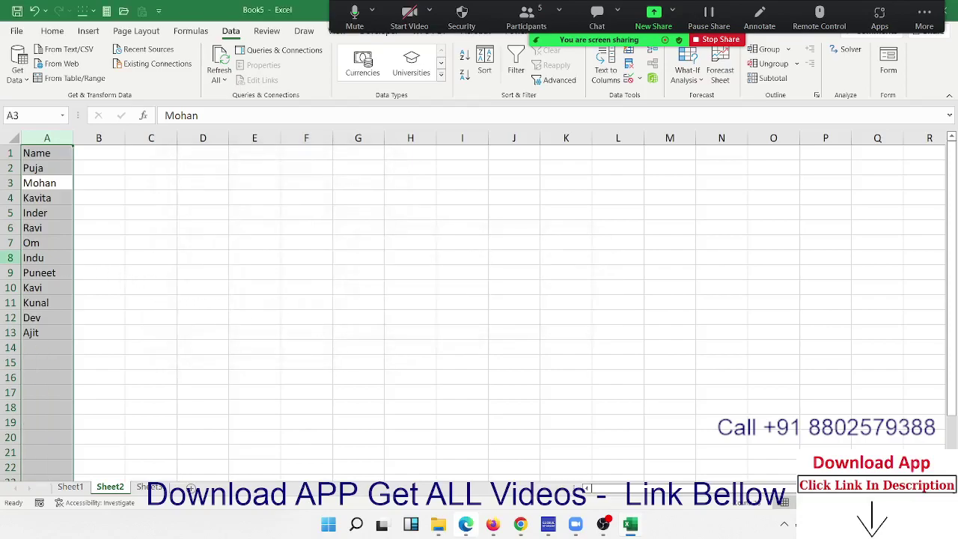
{"action": "left_click", "coordinate": [36, 247]}
{"action": "key", "text": "ctrl+z"}
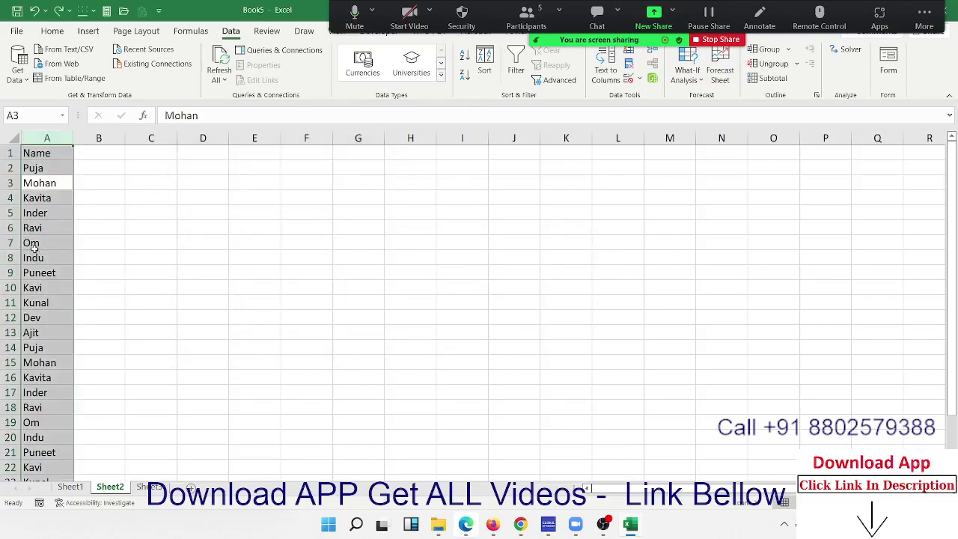
Insert blank rows above Om, Kavi, the second Mohan and Puneet.
{"action": "key", "text": "ctrl+shift+plus"}
{"action": "key", "text": "Down"}
{"action": "key", "text": "Down"}
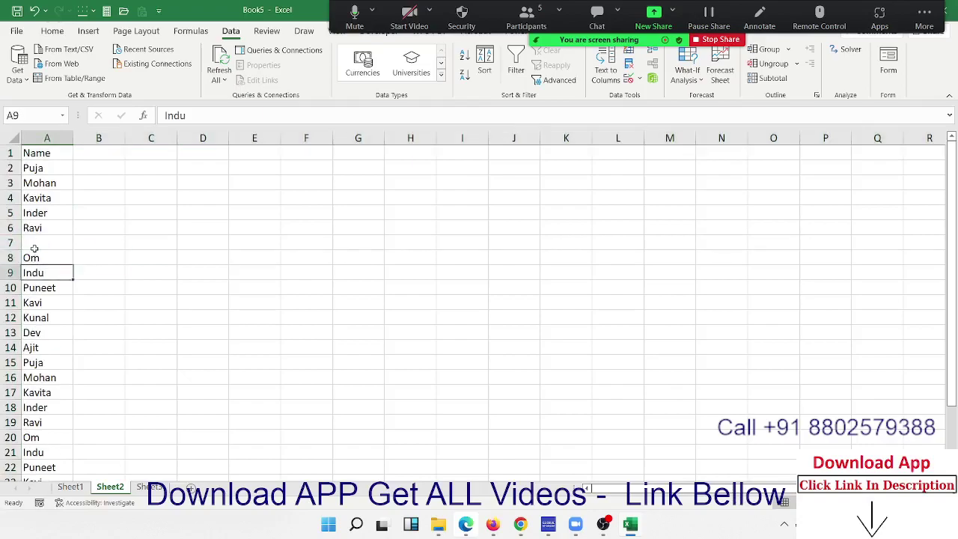
{"action": "key", "text": "Down"}
{"action": "key", "text": "Down"}
{"action": "key", "text": "shift+space"}
{"action": "key", "text": "ctrl+shift+plus"}
{"action": "key", "text": "ctrl+shift+plus"}
{"action": "key", "text": "Down"}
{"action": "key", "text": "Down"}
{"action": "key", "text": "Down"}
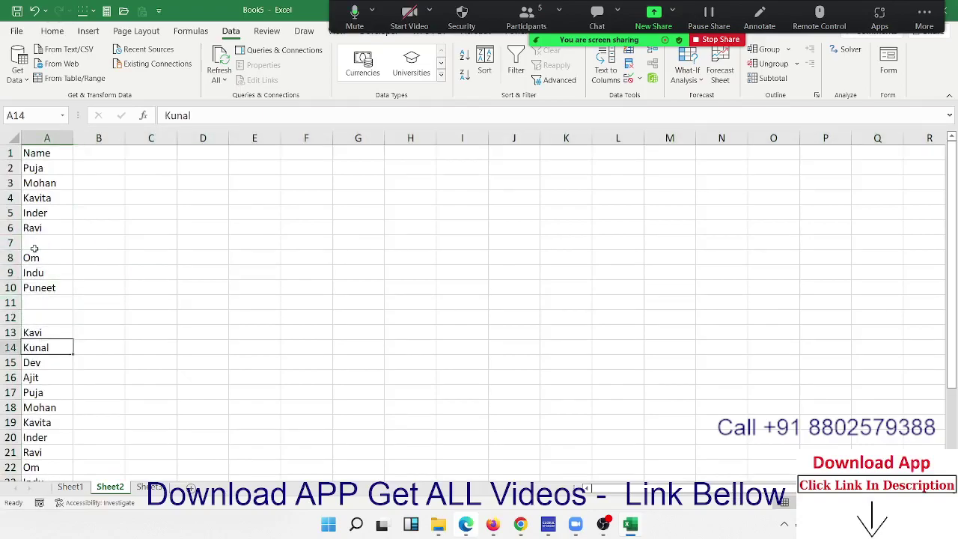
{"action": "key", "text": "Down"}
{"action": "key", "text": "Down"}
{"action": "key", "text": "Down"}
{"action": "key", "text": "Down"}
{"action": "key", "text": "shift+space"}
{"action": "key", "text": "ctrl+shift+plus"}
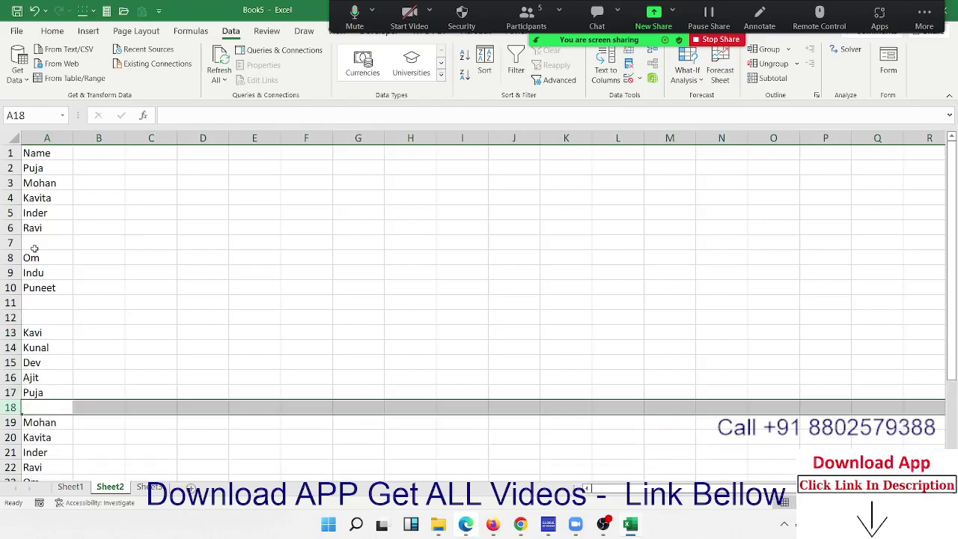
{"action": "key", "text": "Down"}
{"action": "key", "text": "Down"}
{"action": "key", "text": "Down"}
{"action": "key", "text": "Down"}
{"action": "key", "text": "Down"}
{"action": "key", "text": "Down"}
{"action": "key", "text": "Down"}
{"action": "key", "text": "shift+space"}
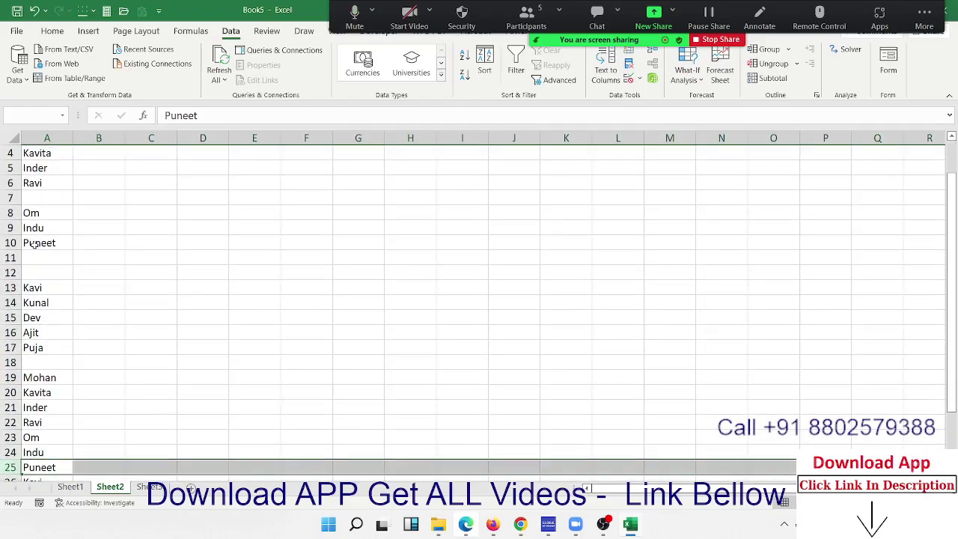
{"action": "key", "text": "ctrl+shift+plus"}
{"action": "key", "text": "Down"}
{"action": "key", "text": "Down"}
{"action": "key", "text": "Down"}
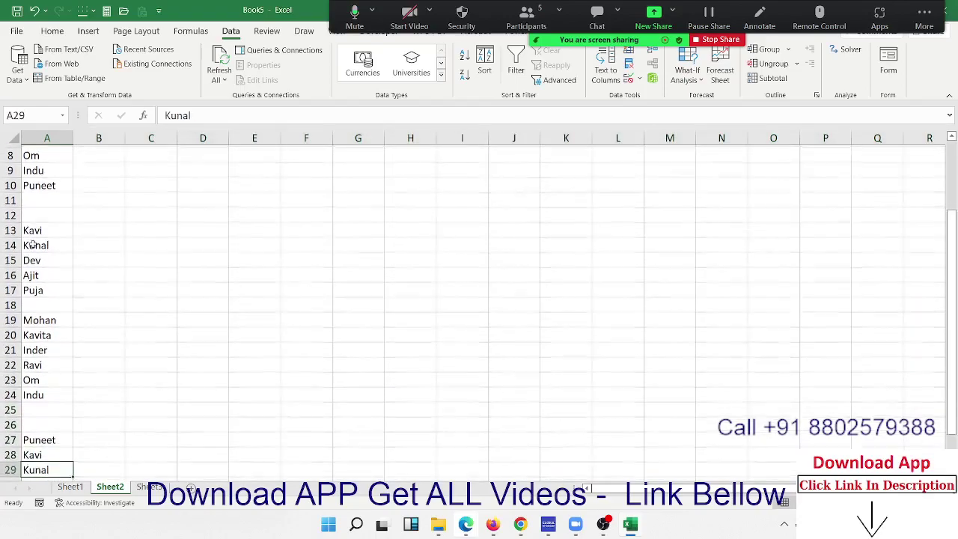
{"action": "key", "text": "Up"}
{"action": "key", "text": "Up"}
{"action": "key", "text": "shift+space"}
{"action": "key", "text": "ctrl+shift+plus"}
{"action": "key", "text": "Up"}
{"action": "key", "text": "Up"}
{"action": "key", "text": "Up"}
{"action": "key", "text": "Up"}
{"action": "key", "text": "Up"}
{"action": "key", "text": "ctrl+Home"}
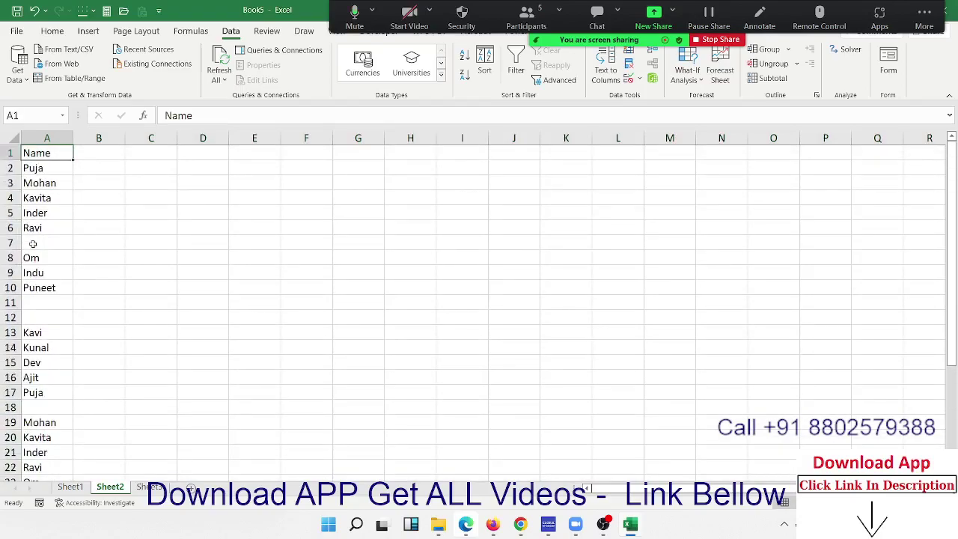
Remove the duplicate names from column A with Remove Duplicates.
{"action": "left_click", "coordinate": [50, 138]}
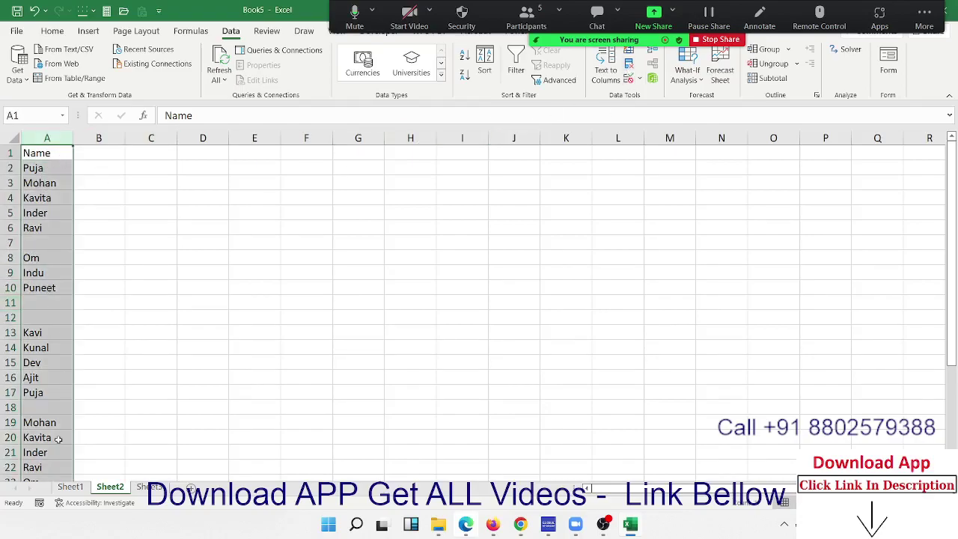
{"action": "scroll", "coordinate": [56, 438], "scroll_direction": "down", "scroll_amount": 7}
{"action": "scroll", "coordinate": [56, 438], "scroll_direction": "down", "scroll_amount": 3}
{"action": "scroll", "coordinate": [56, 438], "scroll_direction": "up", "scroll_amount": 10}
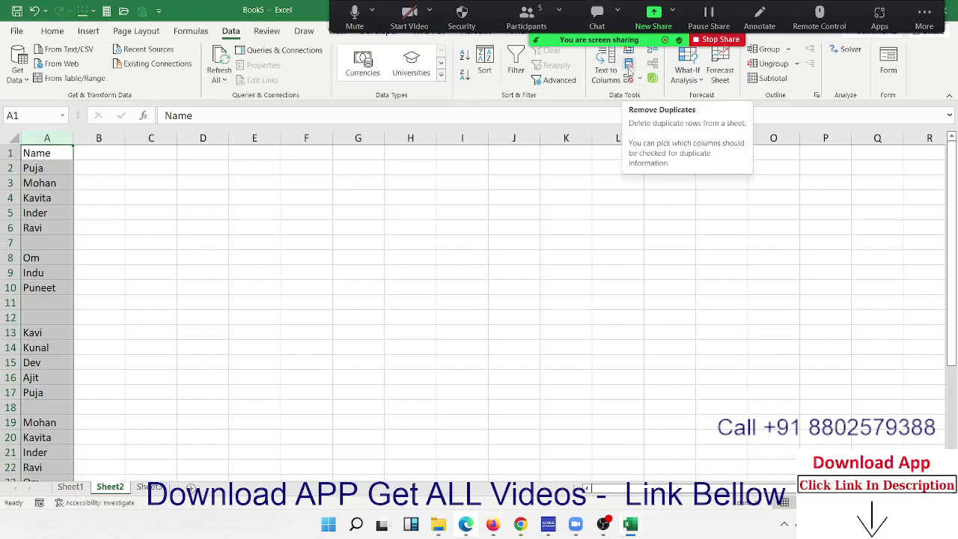
{"action": "left_click", "coordinate": [630, 69]}
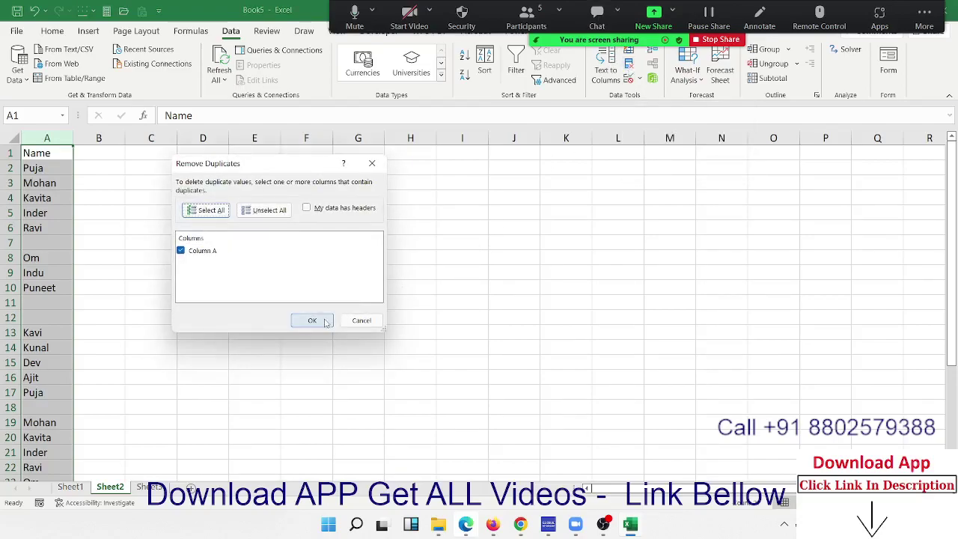
{"action": "left_click", "coordinate": [312, 320]}
{"action": "left_click", "coordinate": [483, 295]}
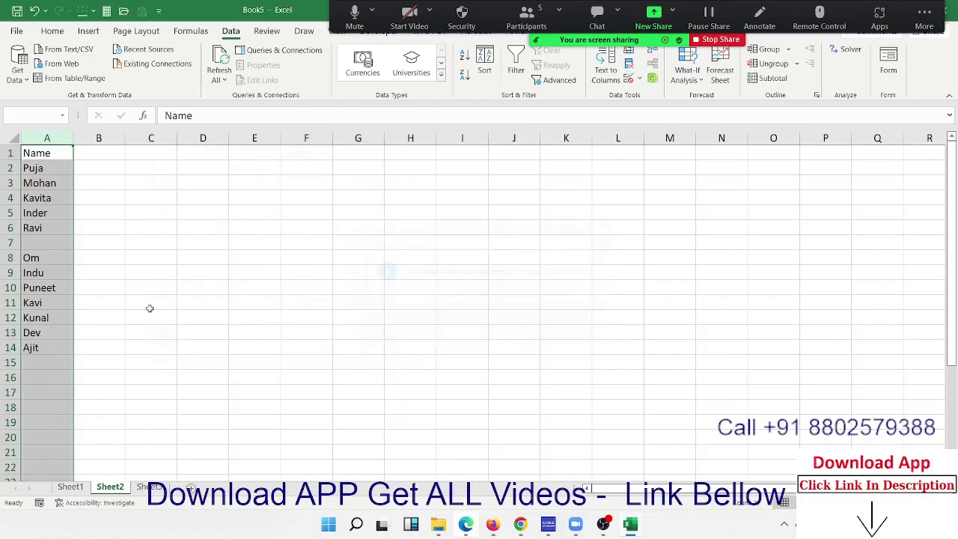
{"action": "left_click", "coordinate": [58, 245]}
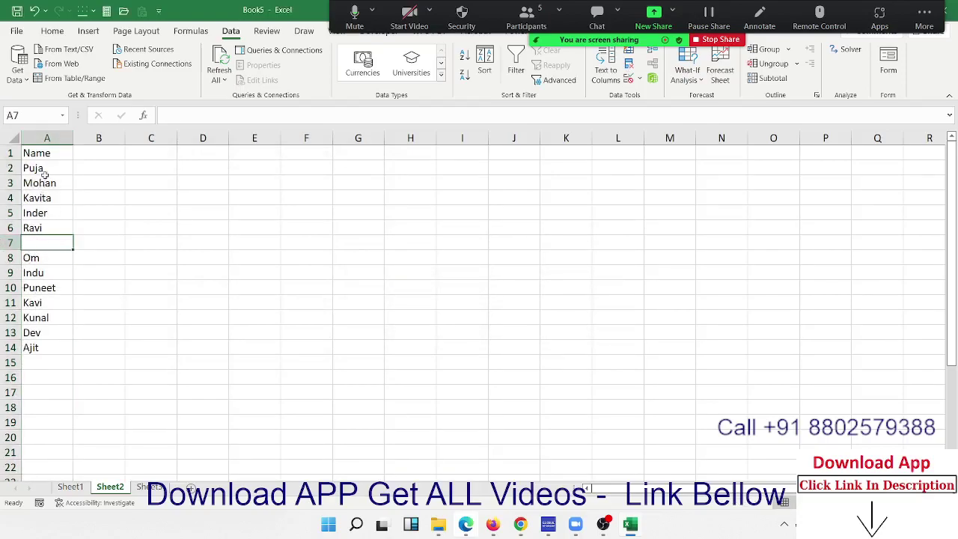
Clear all names from column A.
{"action": "left_click", "coordinate": [47, 138]}
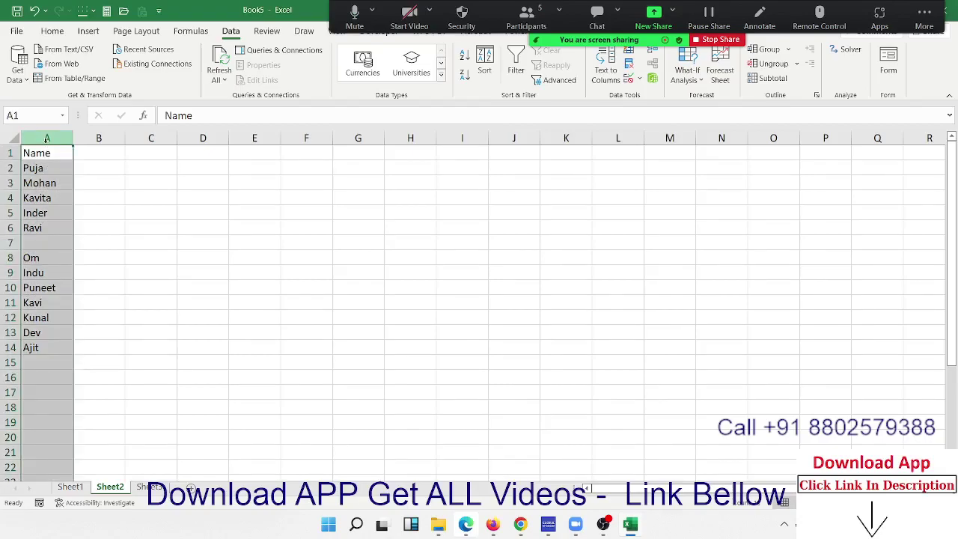
{"action": "key", "text": "Delete"}
{"action": "left_click", "coordinate": [46, 153]}
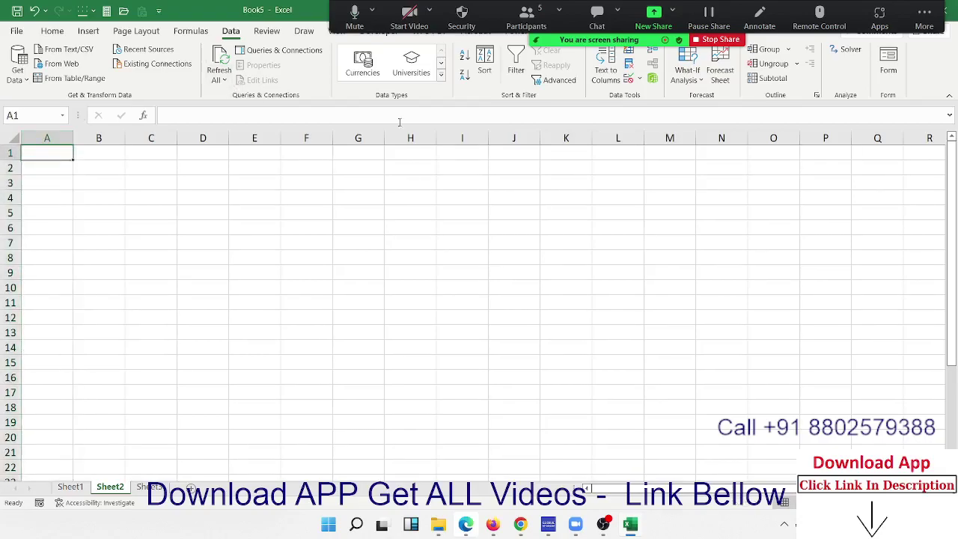
Enter the header Amt in cell A1.
{"action": "left_click", "coordinate": [95, 177]}
{"action": "left_click", "coordinate": [57, 158]}
{"action": "type", "text": "Amt"}
{"action": "key", "text": "Return"}
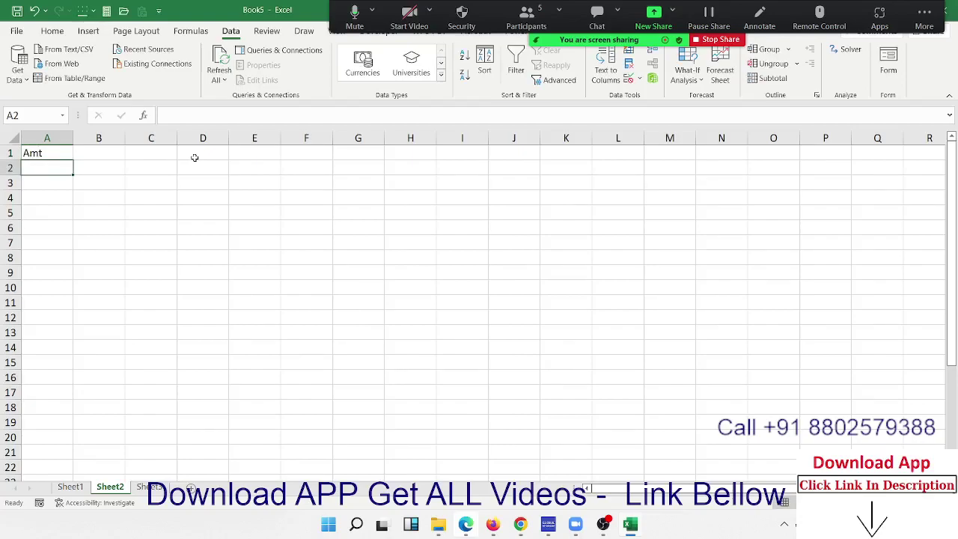
Set column A's data validation to whole numbers greater than a minimum.
{"action": "left_click", "coordinate": [37, 138]}
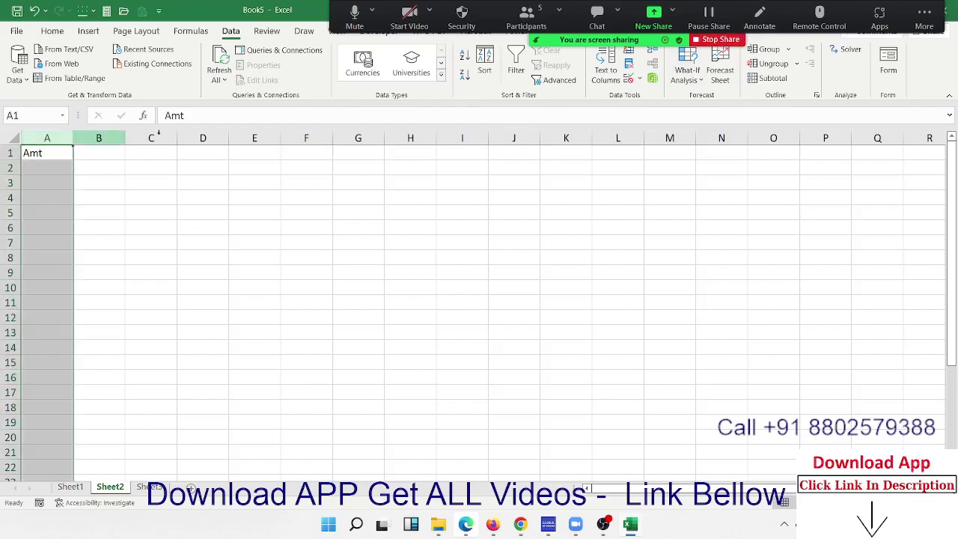
{"action": "left_click", "coordinate": [628, 78]}
{"action": "left_click", "coordinate": [237, 206]}
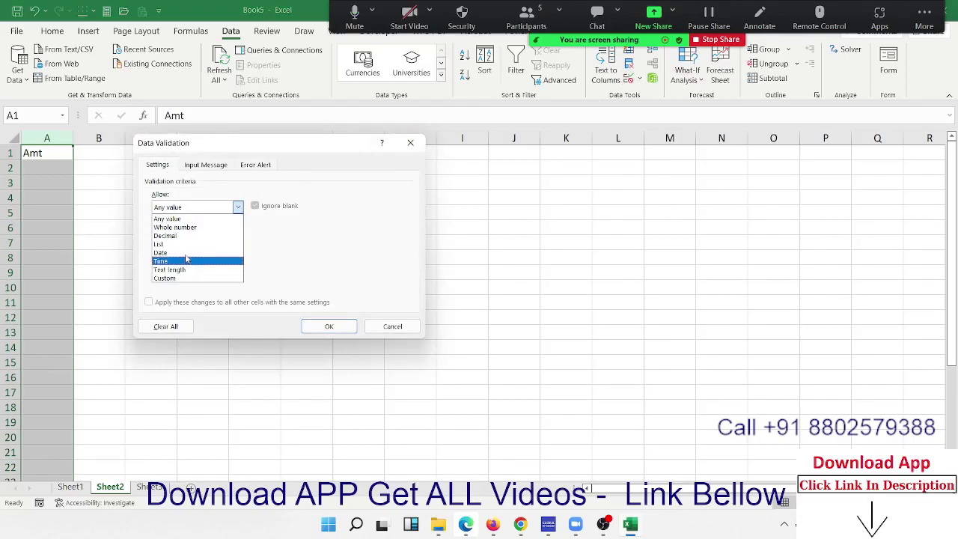
{"action": "left_click", "coordinate": [190, 227]}
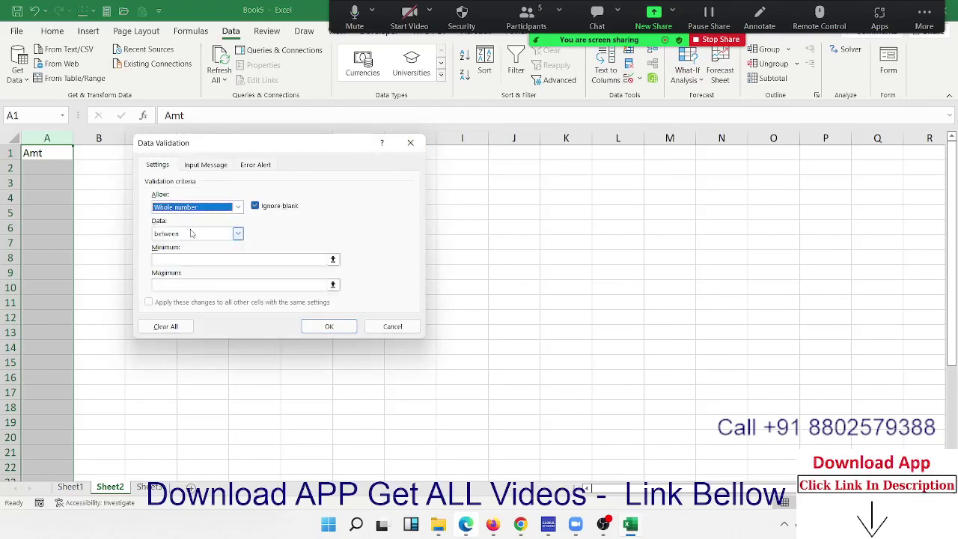
{"action": "left_click", "coordinate": [238, 234]}
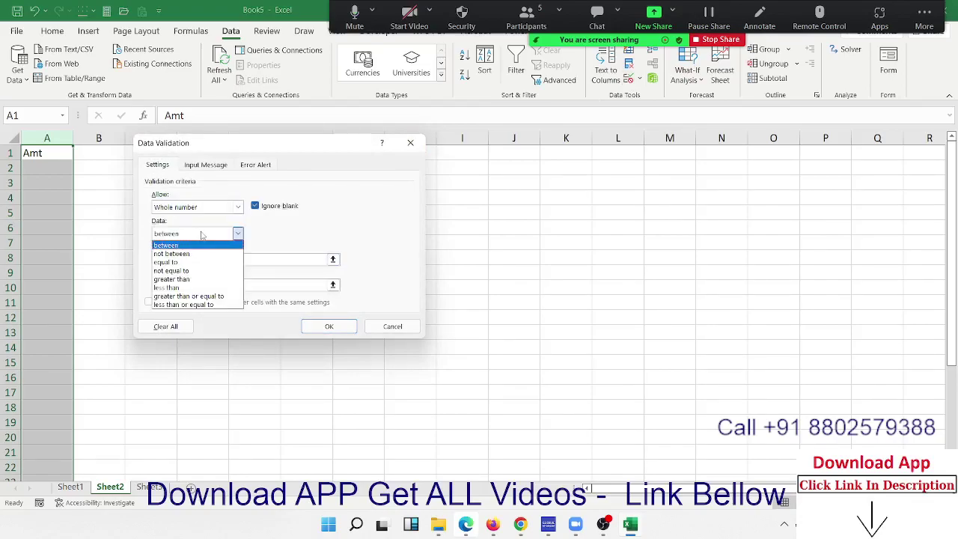
{"action": "left_click", "coordinate": [196, 279]}
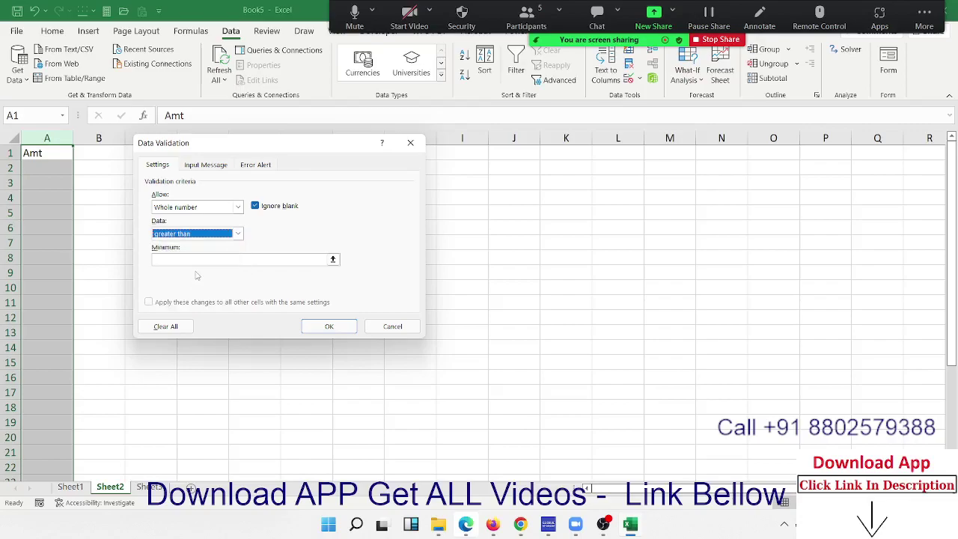
{"action": "left_click", "coordinate": [198, 259]}
{"action": "type", "text": "0"}
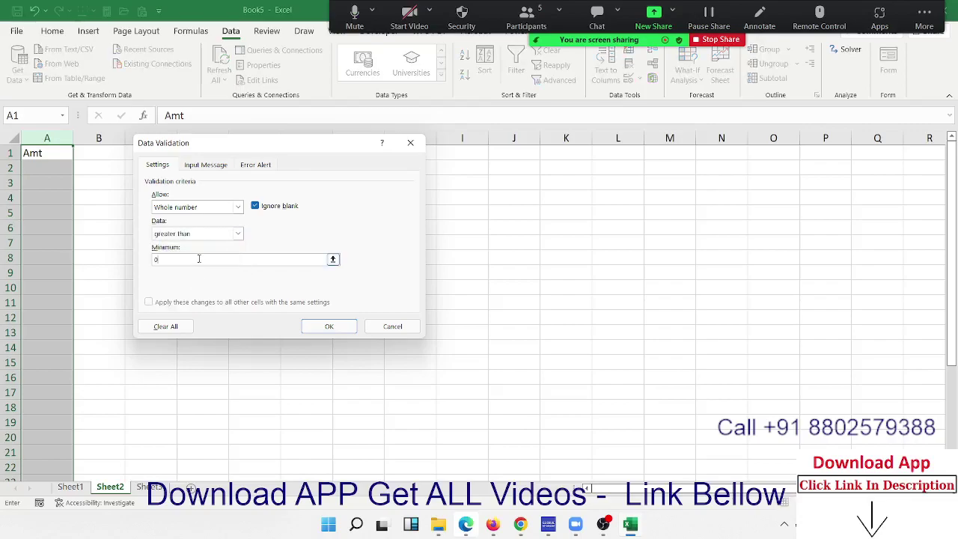
Apply the whole-number rule, then enter 456456 in A4 and 253 in A5.
{"action": "left_click", "coordinate": [333, 327]}
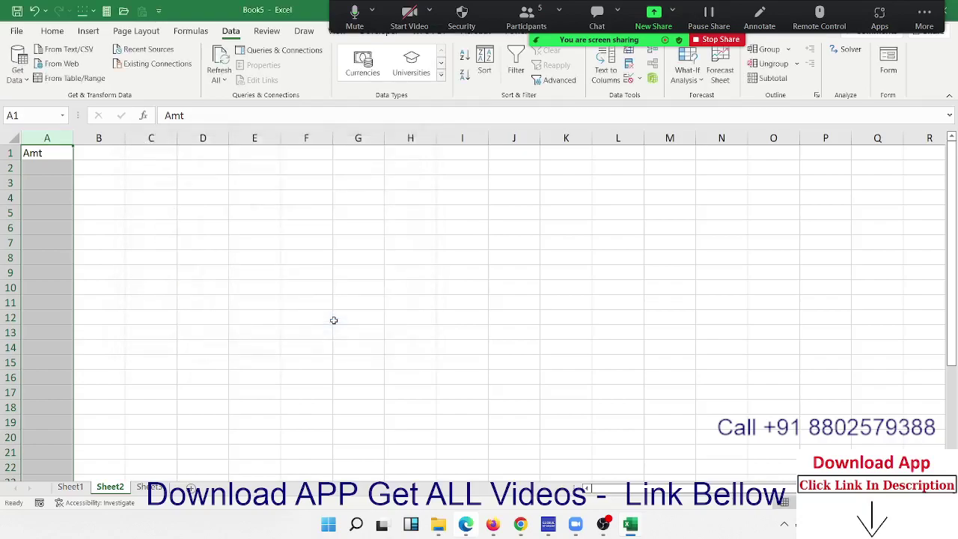
{"action": "left_click", "coordinate": [61, 194]}
{"action": "type", "text": "456"}
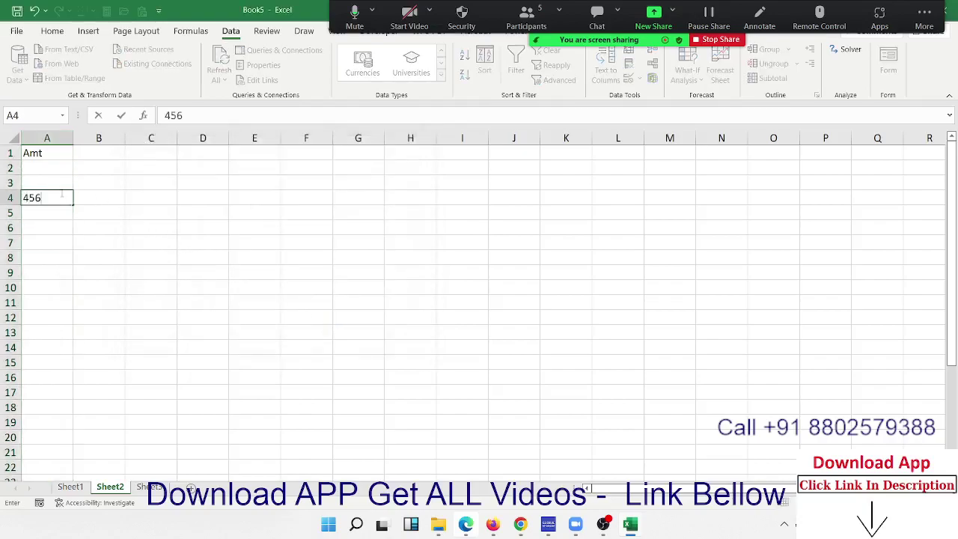
{"action": "type", "text": "456"}
{"action": "key", "text": "Return"}
{"action": "type", "text": "25"}
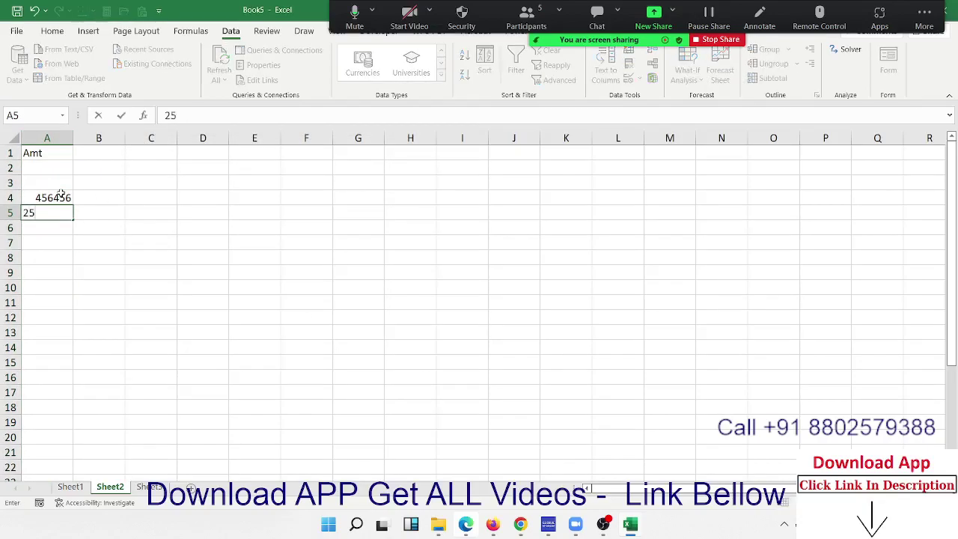
{"action": "type", "text": "3."}
{"action": "key", "text": "Return"}
Test the rule by entering 2563.36 and -656 in A5, cancelling the rejected entry.
{"action": "key", "text": "Up"}
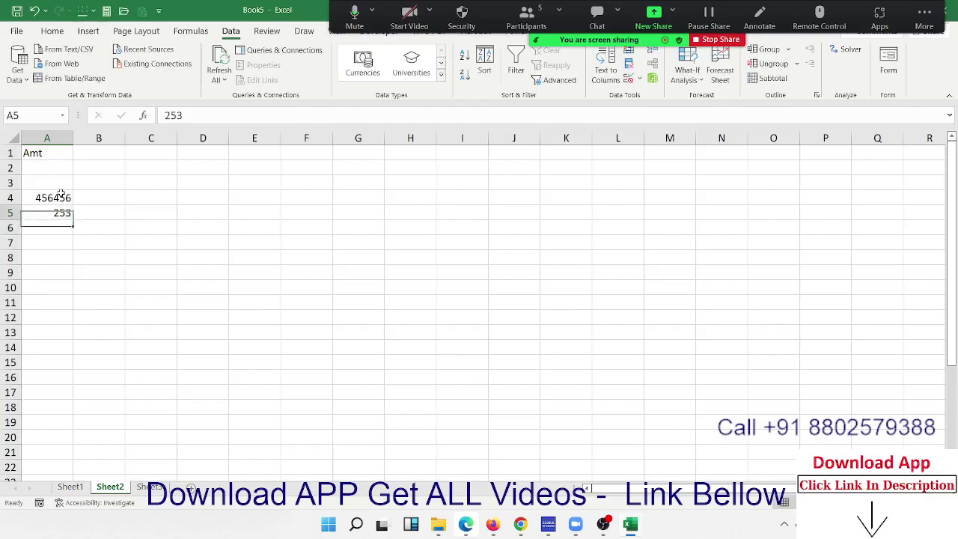
{"action": "key", "text": "F2"}
{"action": "key", "text": "BackSpace"}
{"action": "type", "text": "63.36"}
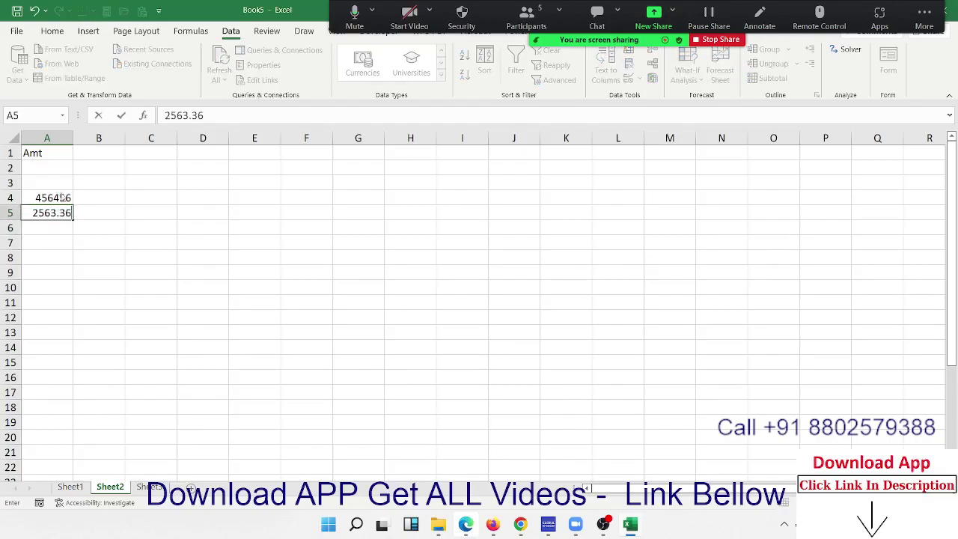
{"action": "key", "text": "Return"}
{"action": "key", "text": "Return"}
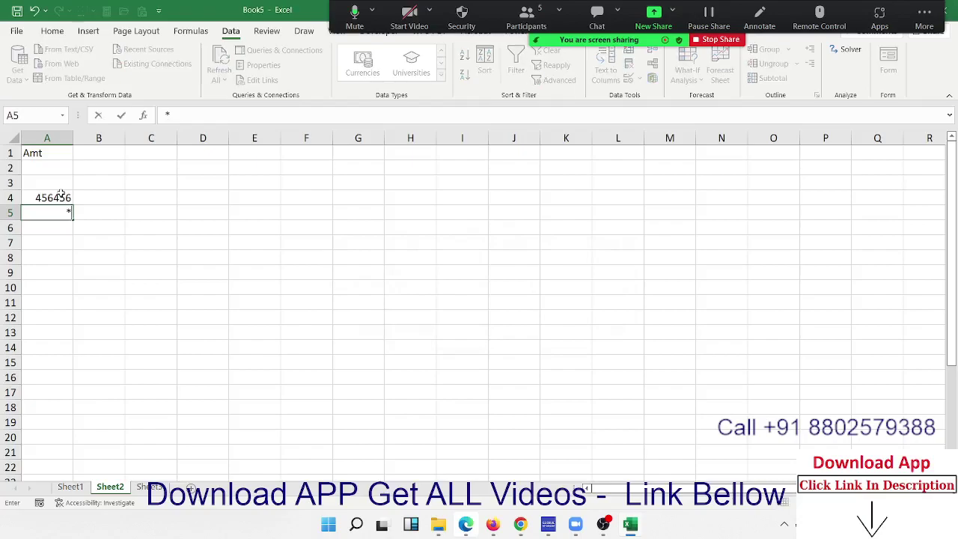
{"action": "type", "text": "-656"}
{"action": "key", "text": "Return"}
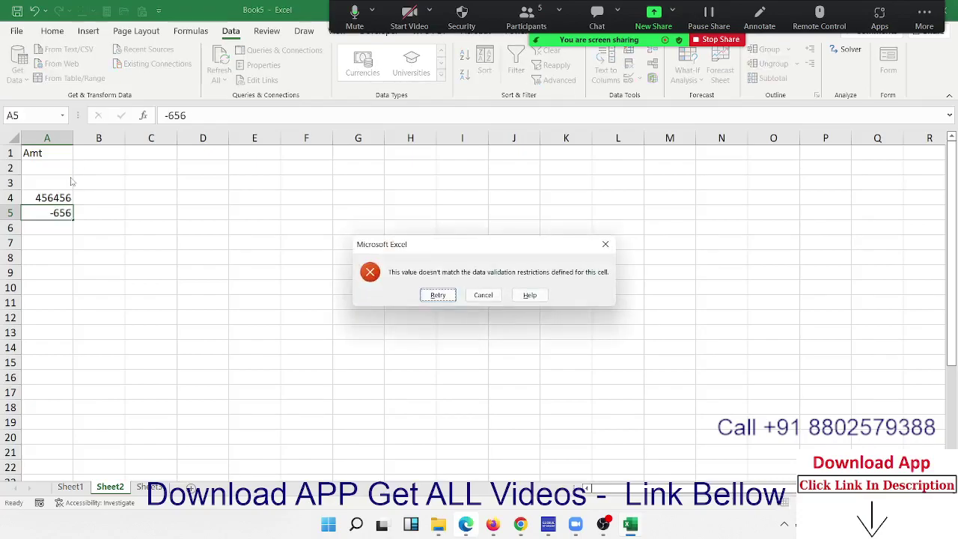
{"action": "key", "text": "Escape"}
Reopen column A's validation, try Decimal and List, and close it unchanged.
{"action": "left_click", "coordinate": [52, 139]}
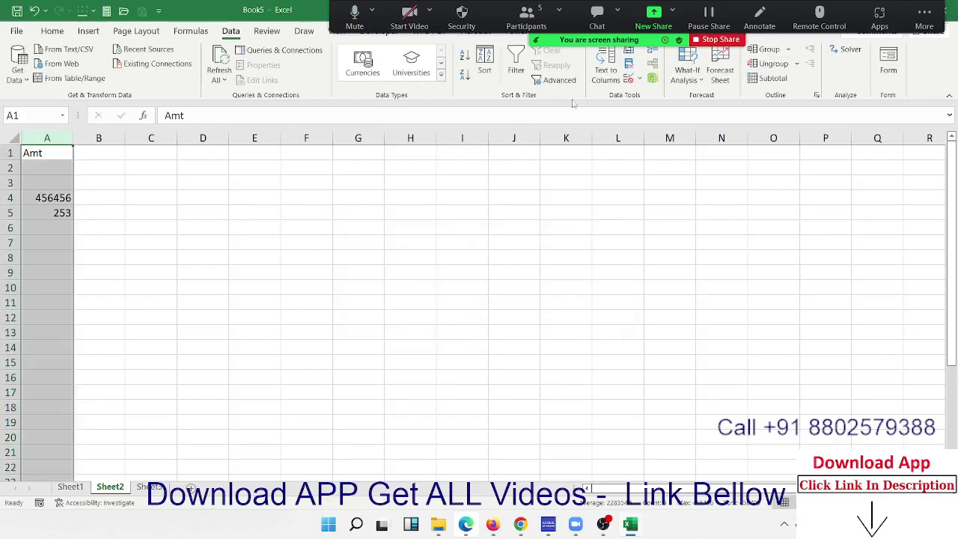
{"action": "left_click", "coordinate": [628, 78]}
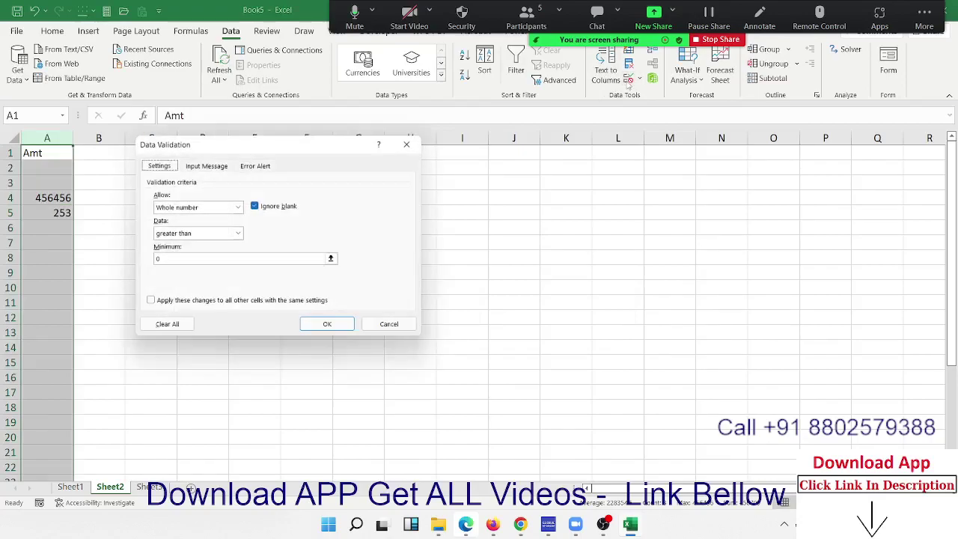
{"action": "left_click", "coordinate": [215, 207]}
{"action": "left_click", "coordinate": [202, 235]}
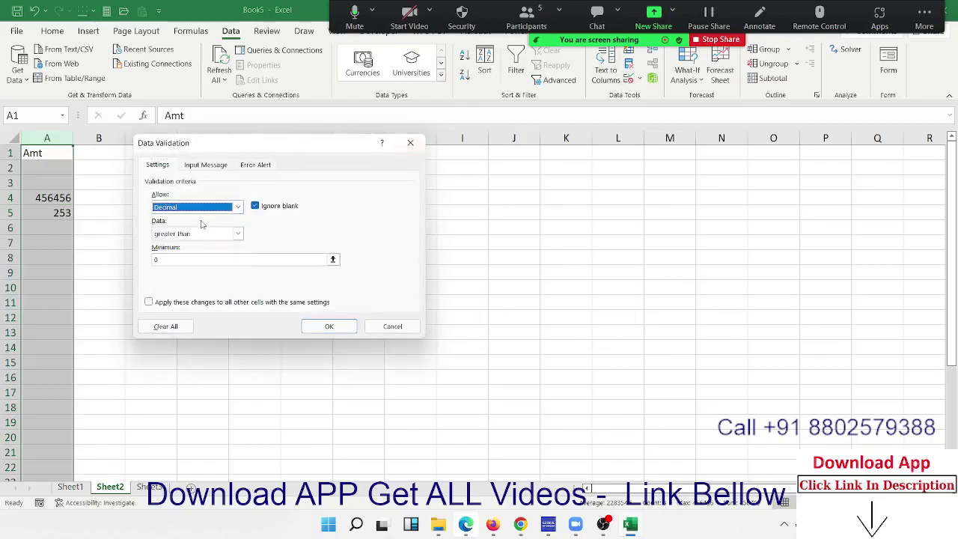
{"action": "left_click", "coordinate": [202, 208]}
{"action": "left_click", "coordinate": [187, 246]}
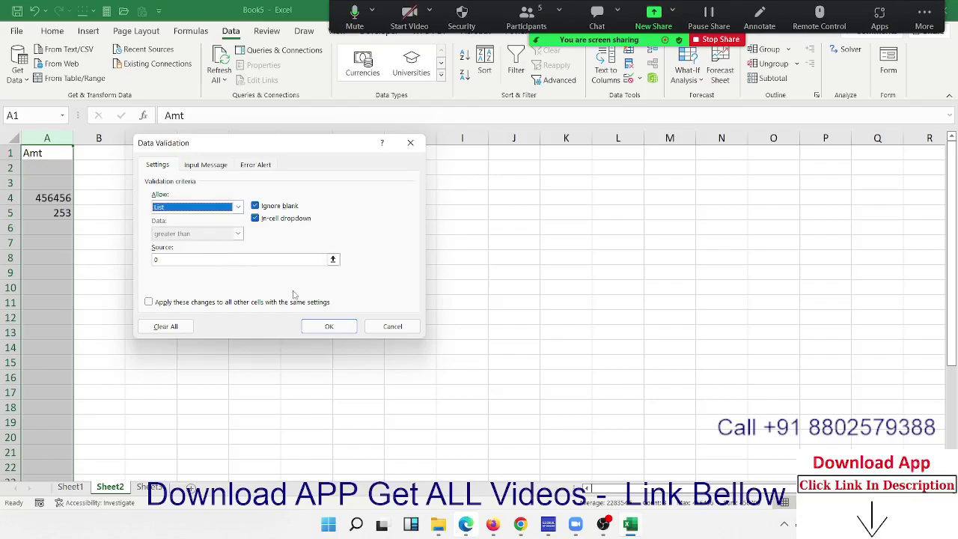
{"action": "key", "text": "Escape"}
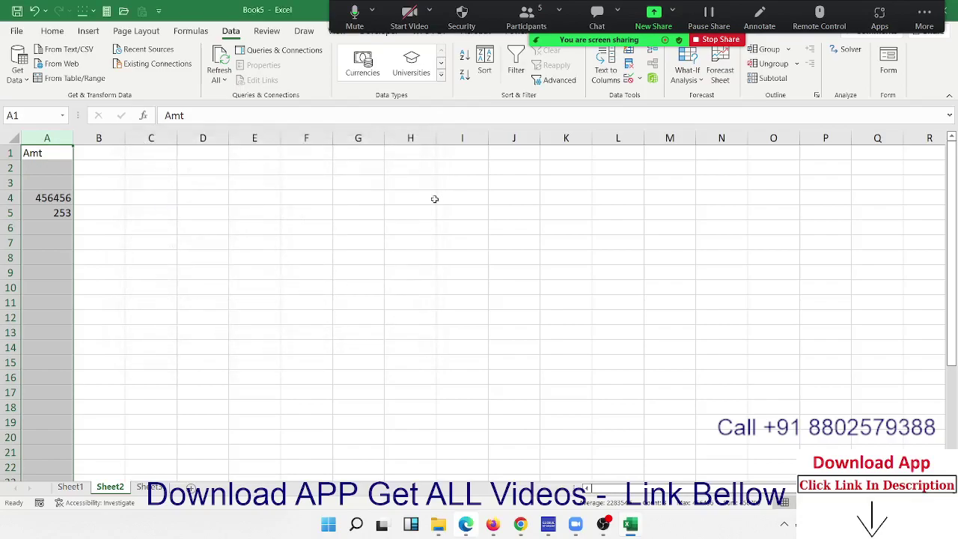
{"action": "left_click", "coordinate": [100, 154]}
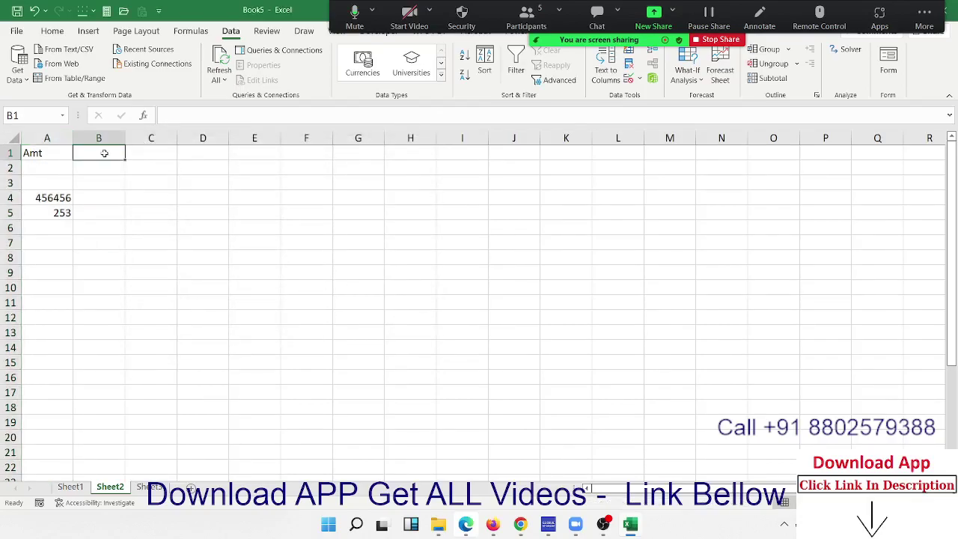
Add a City header in B1 and a column B dropdown of Pune, Noida, Kanpur, GGN.
{"action": "type", "text": "City"}
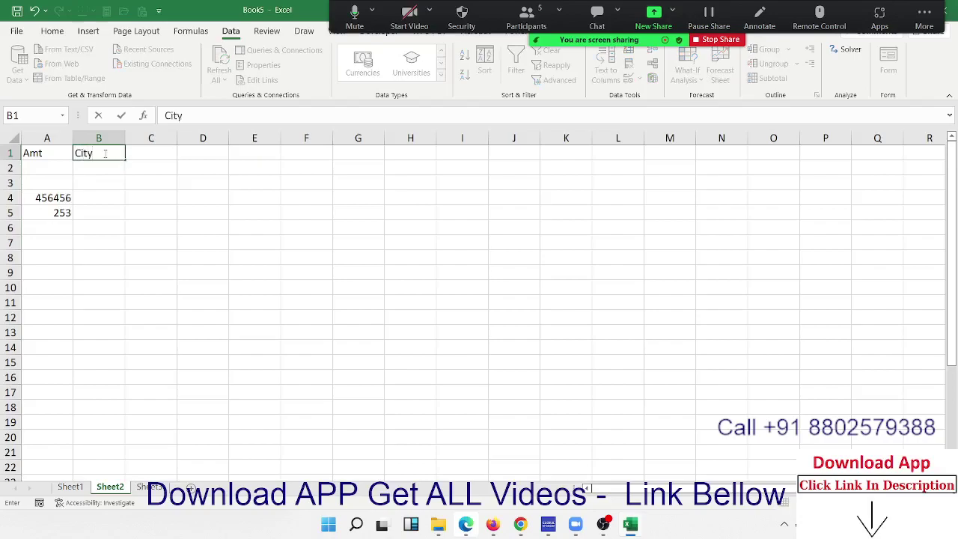
{"action": "key", "text": "ctrl+Return"}
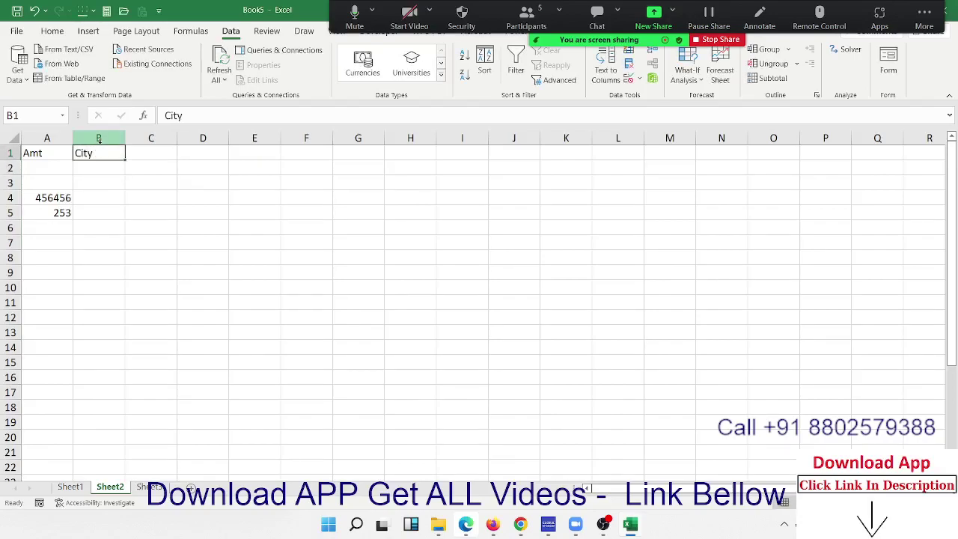
{"action": "left_click", "coordinate": [98, 139]}
{"action": "left_click", "coordinate": [629, 80]}
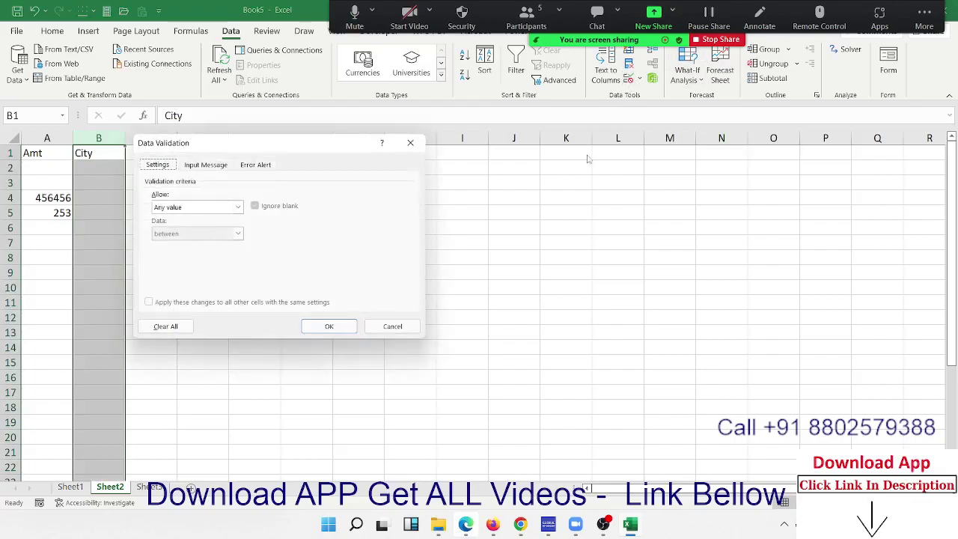
{"action": "left_click", "coordinate": [238, 207]}
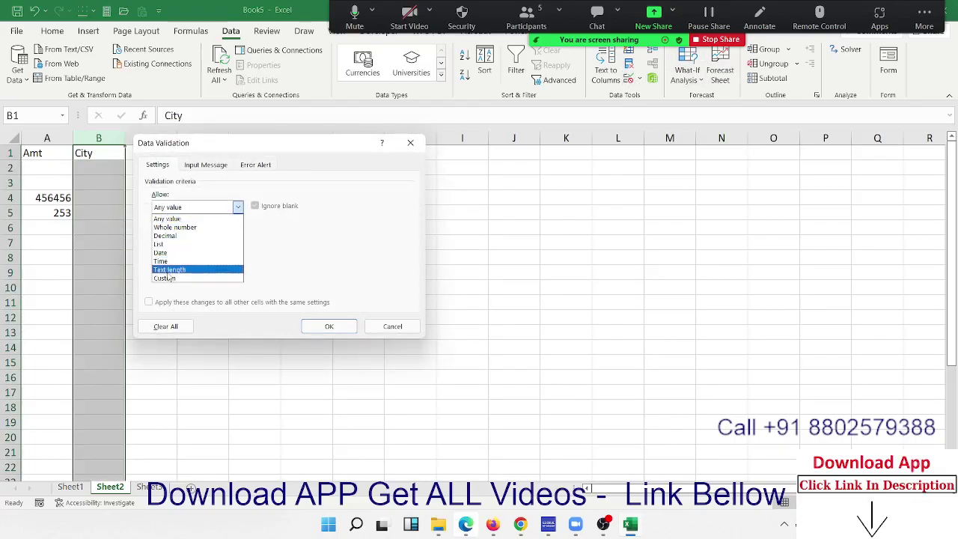
{"action": "left_click", "coordinate": [166, 245]}
{"action": "left_click", "coordinate": [164, 259]}
{"action": "type", "text": "Pune,N"}
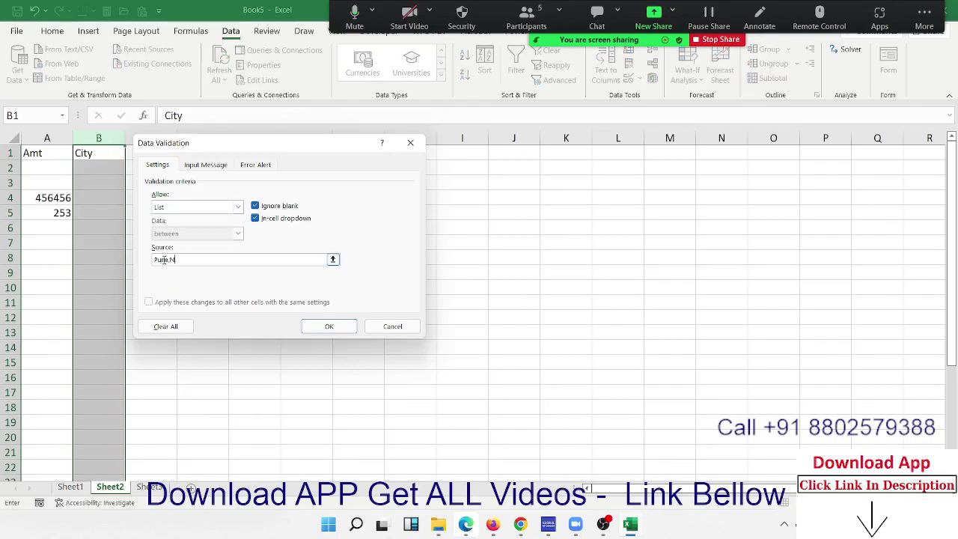
{"action": "type", "text": "oida,Kanpur,GGN"}
{"action": "left_click", "coordinate": [329, 327]}
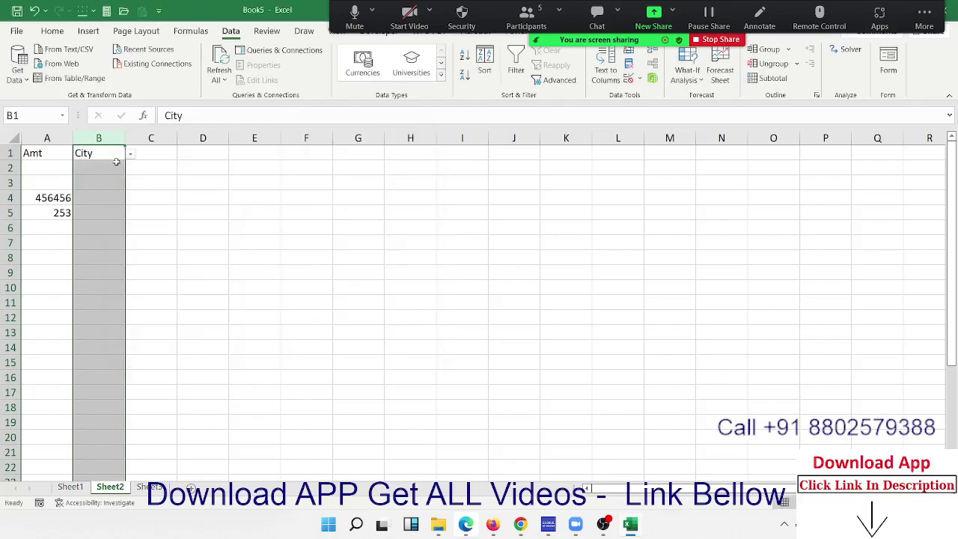
Enter Pune in G2 and fill the city list down to G15.
{"action": "left_click", "coordinate": [356, 164]}
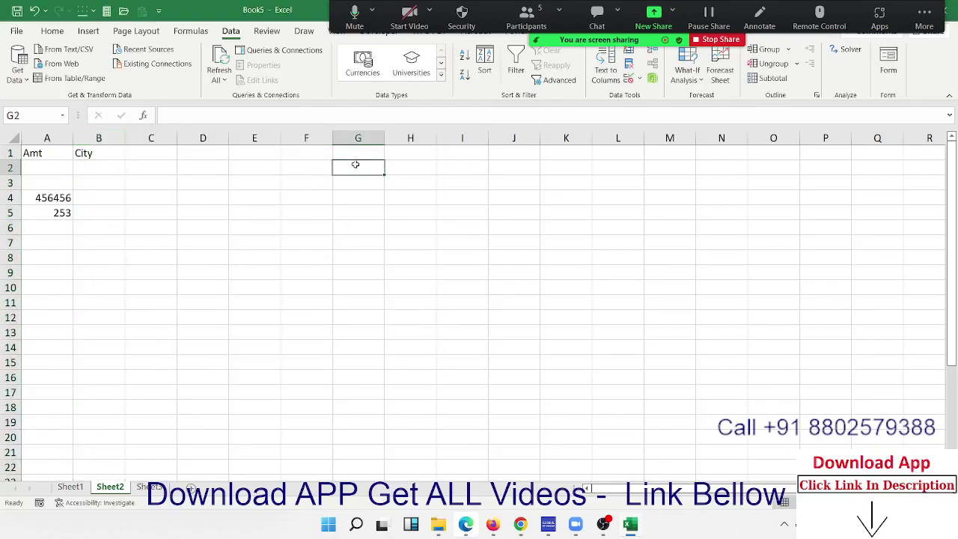
{"action": "type", "text": "Pu"}
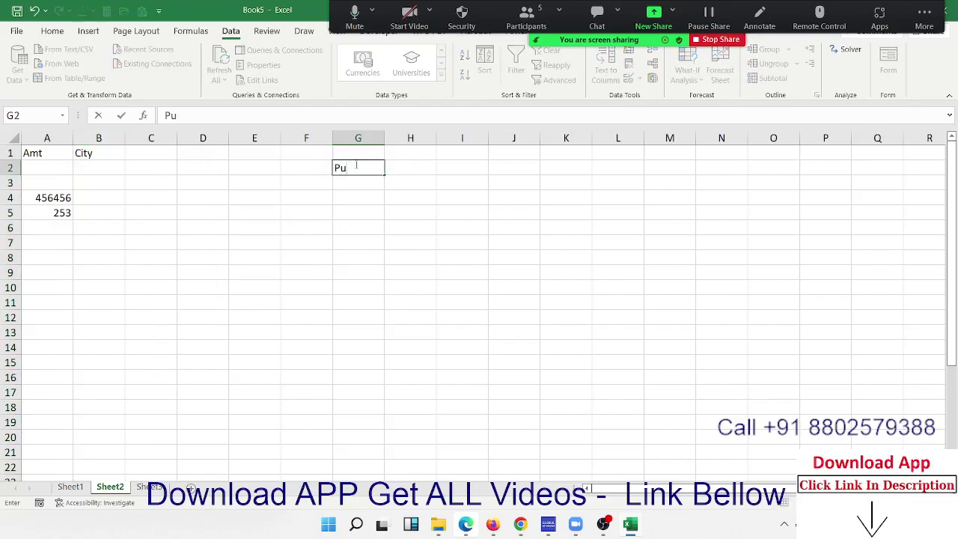
{"action": "type", "text": "ne"}
{"action": "key", "text": "Return"}
{"action": "left_click", "coordinate": [357, 165]}
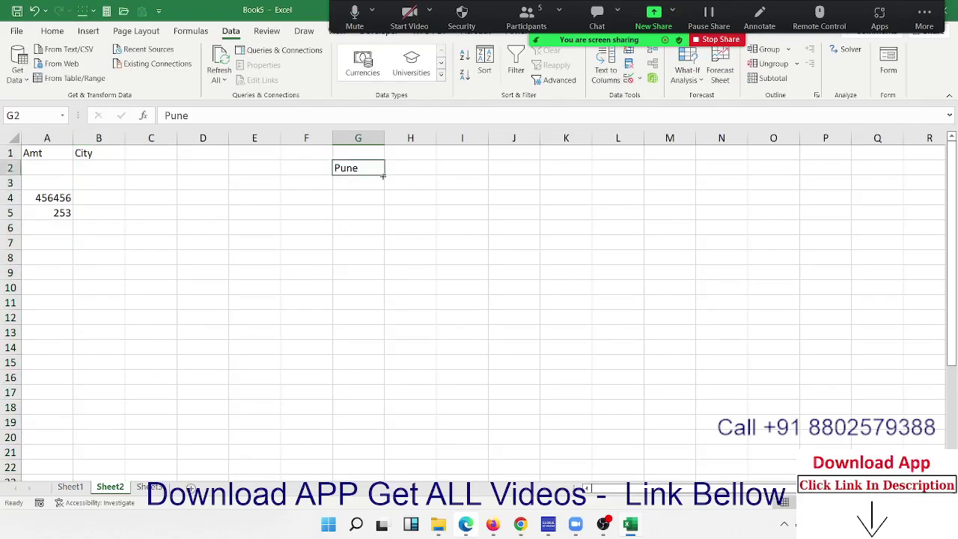
{"action": "left_click_drag", "start_coordinate": [383, 175], "coordinate": [383, 369]}
Use the City dropdowns to pick Kanpur in B2 and B4 and GGN in B6.
{"action": "left_click", "coordinate": [116, 171]}
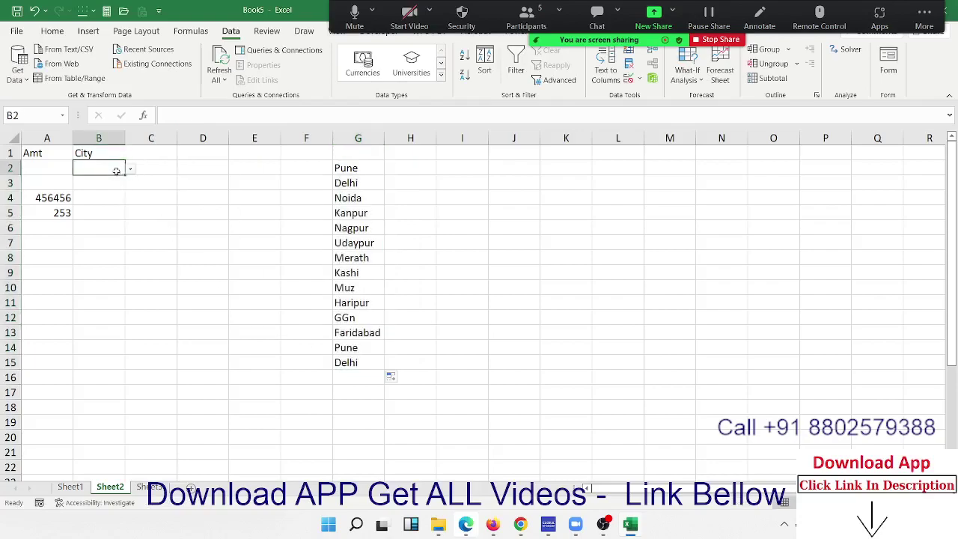
{"action": "left_click", "coordinate": [130, 170]}
{"action": "left_click", "coordinate": [110, 197]}
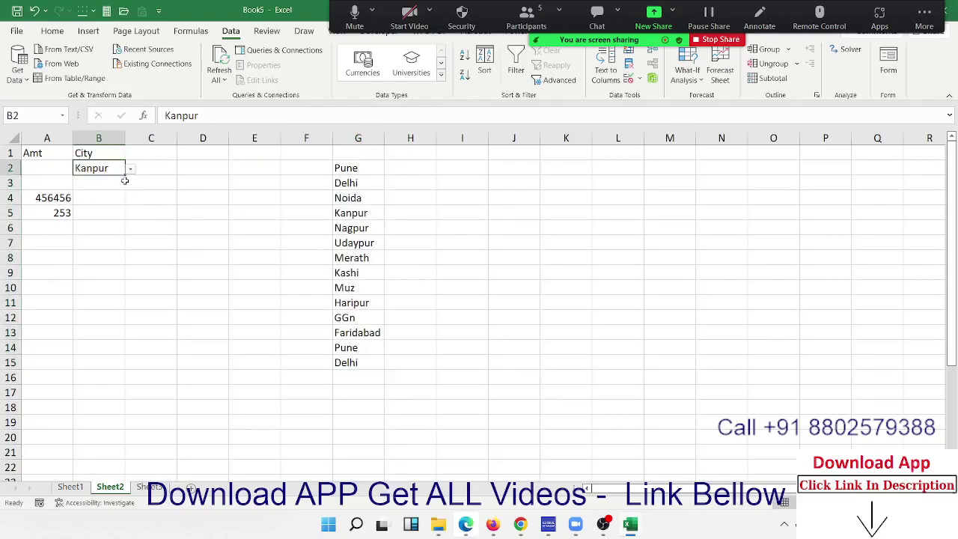
{"action": "left_click", "coordinate": [121, 194]}
{"action": "left_click", "coordinate": [131, 198]}
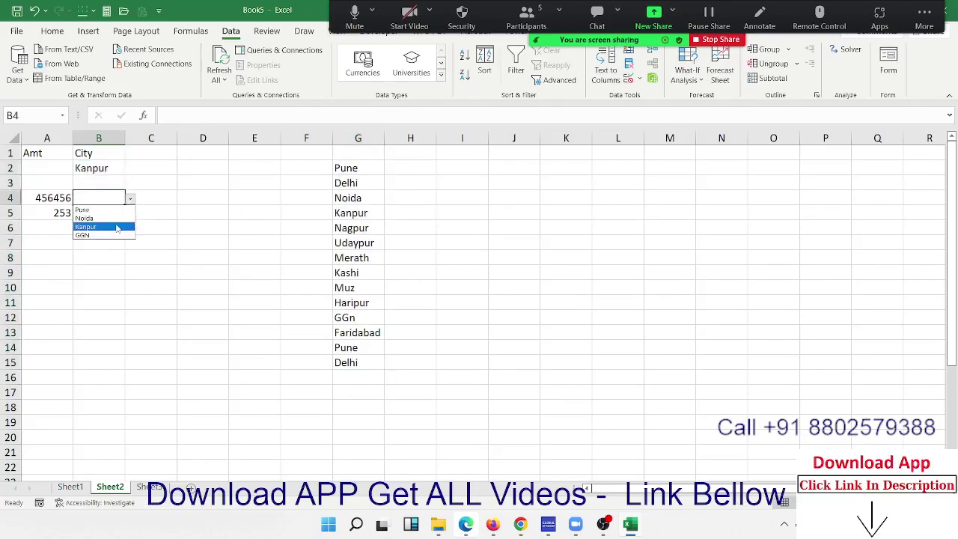
{"action": "left_click", "coordinate": [116, 224]}
{"action": "left_click", "coordinate": [112, 233]}
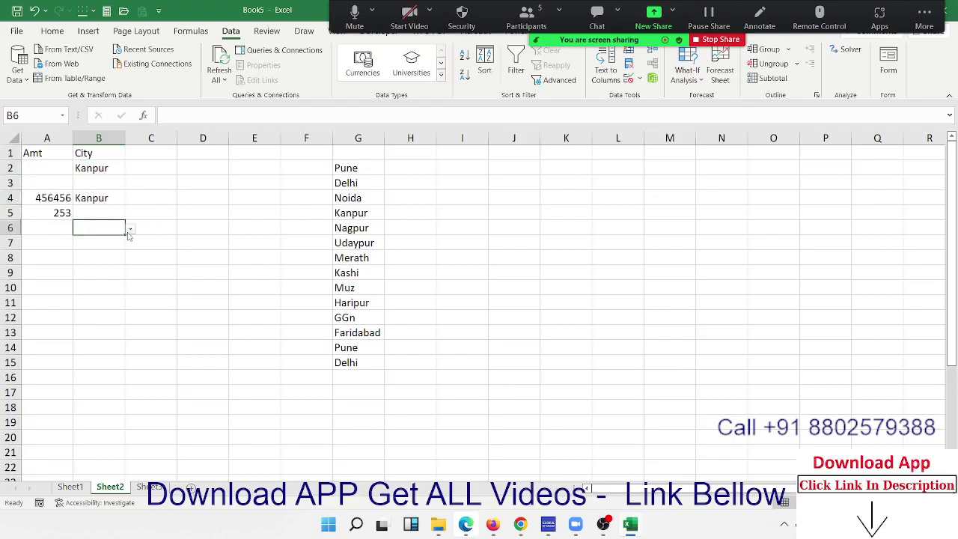
{"action": "left_click", "coordinate": [130, 228]}
{"action": "left_click", "coordinate": [107, 263]}
{"action": "type", "text": "GGN"}
{"action": "left_click", "coordinate": [154, 253]}
{"action": "left_click", "coordinate": [167, 184]}
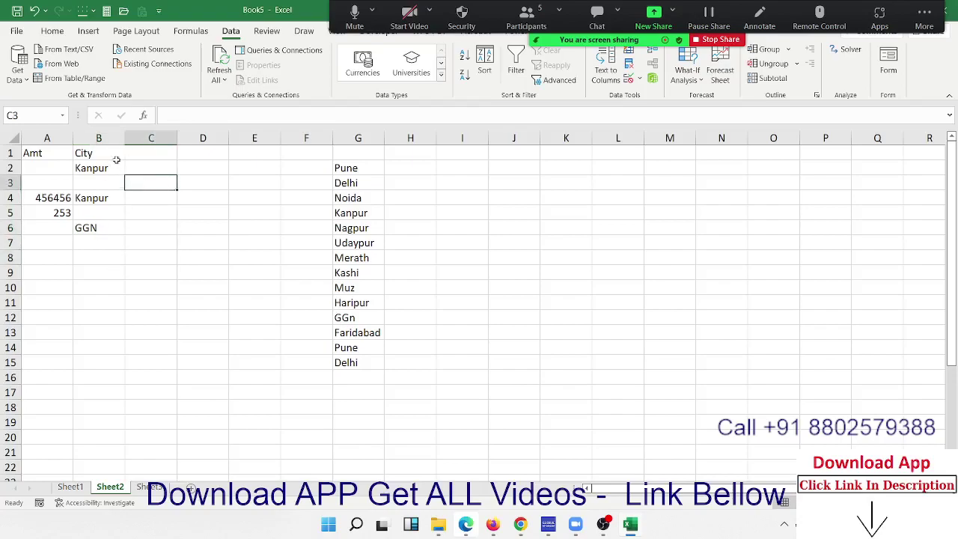
{"action": "left_click", "coordinate": [98, 138]}
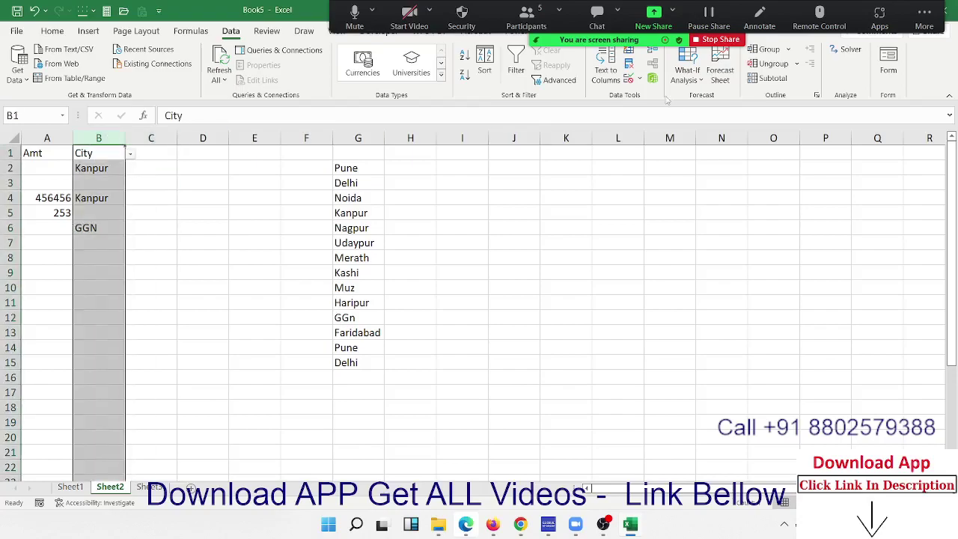
Change column B's list validation source to the range G2:G15 and apply it.
{"action": "left_click", "coordinate": [629, 78]}
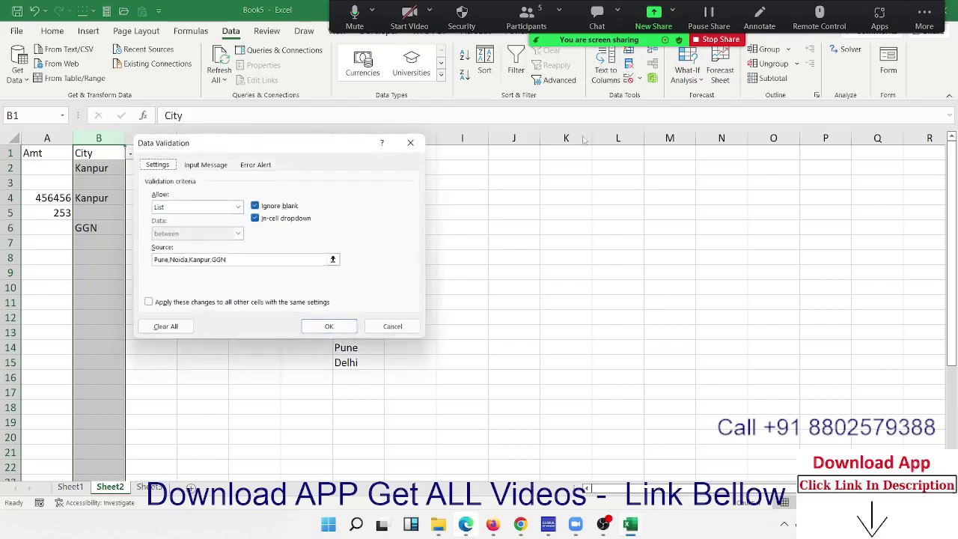
{"action": "left_click", "coordinate": [333, 260]}
{"action": "left_click_drag", "start_coordinate": [360, 146], "coordinate": [813, 184]}
{"action": "left_click_drag", "start_coordinate": [357, 167], "coordinate": [358, 362]}
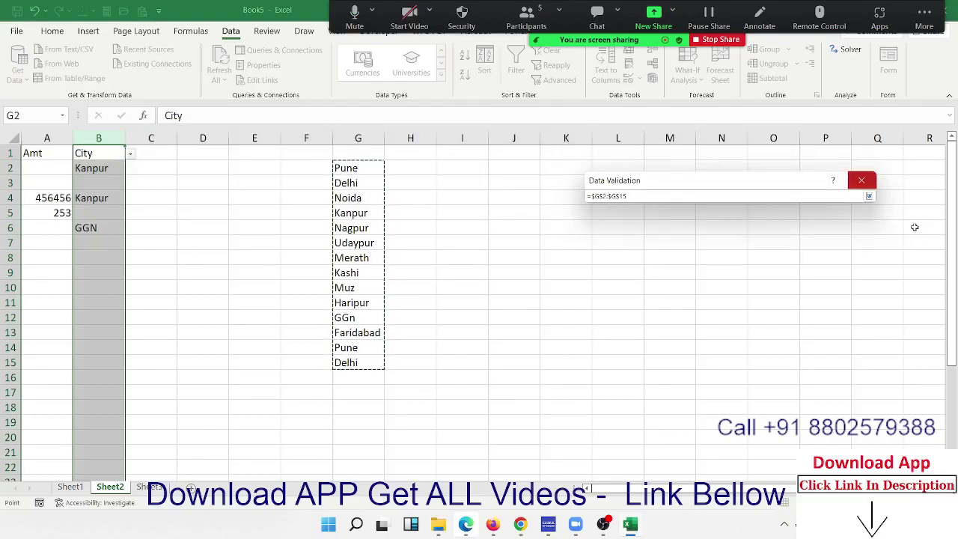
{"action": "left_click", "coordinate": [868, 196]}
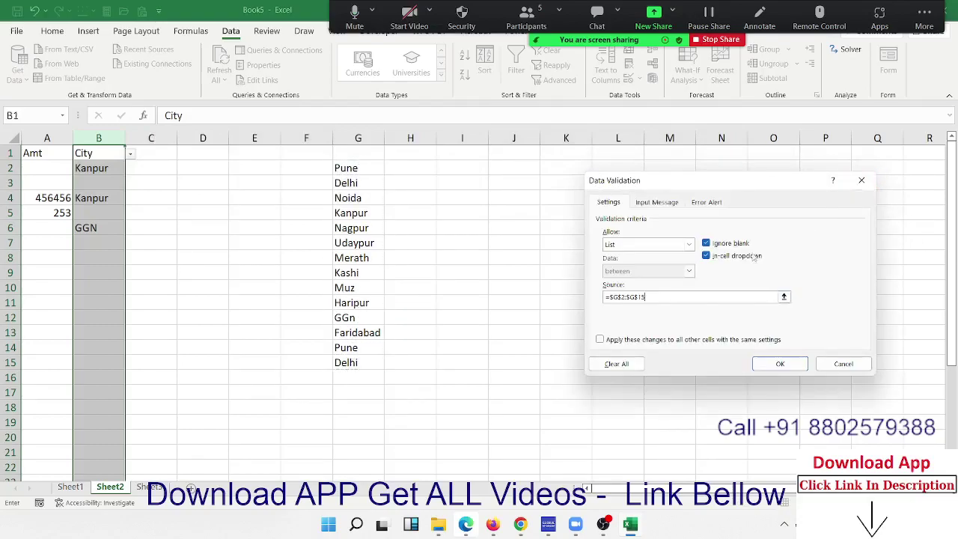
{"action": "left_click", "coordinate": [774, 358]}
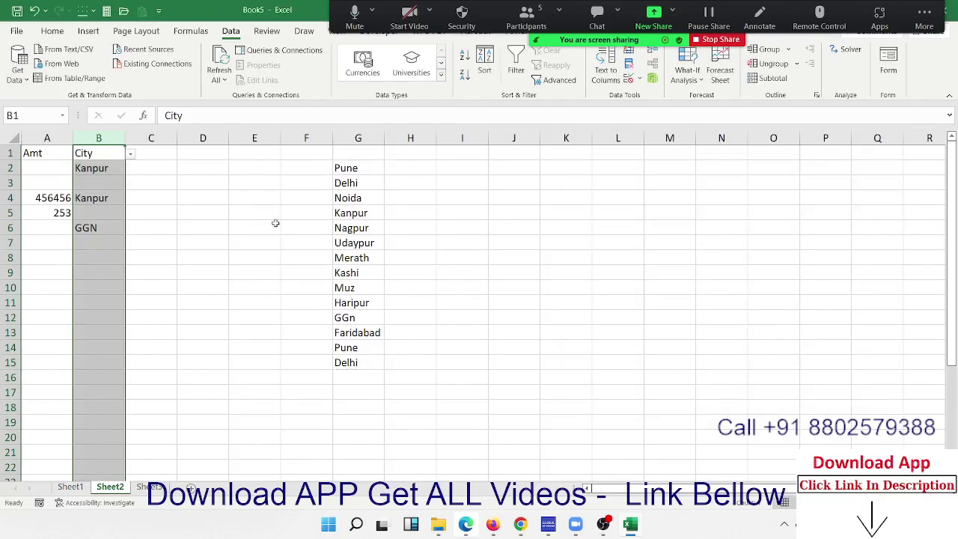
Enter the header Mobile in cell C1.
{"action": "left_click", "coordinate": [161, 193]}
{"action": "left_click", "coordinate": [163, 156]}
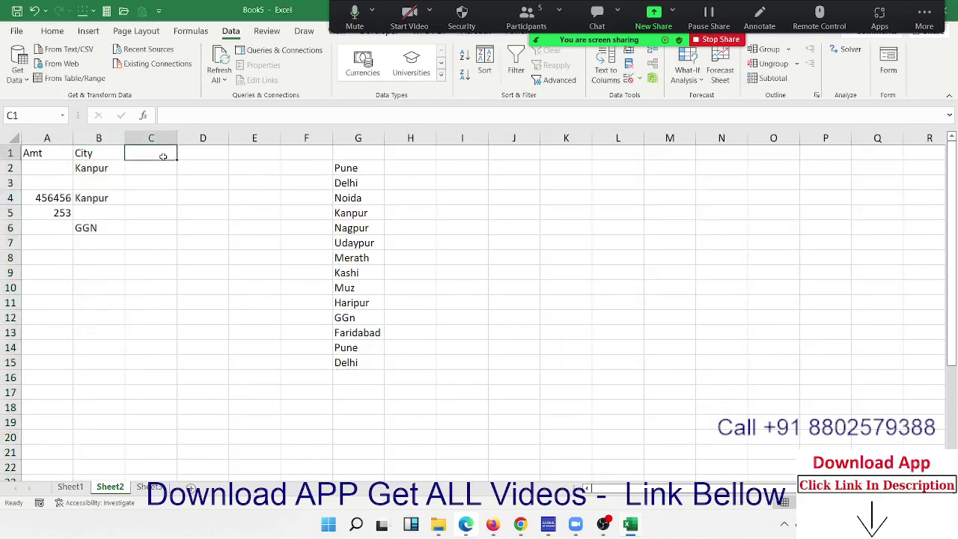
{"action": "type", "text": "Mobile"}
{"action": "key", "text": "Return"}
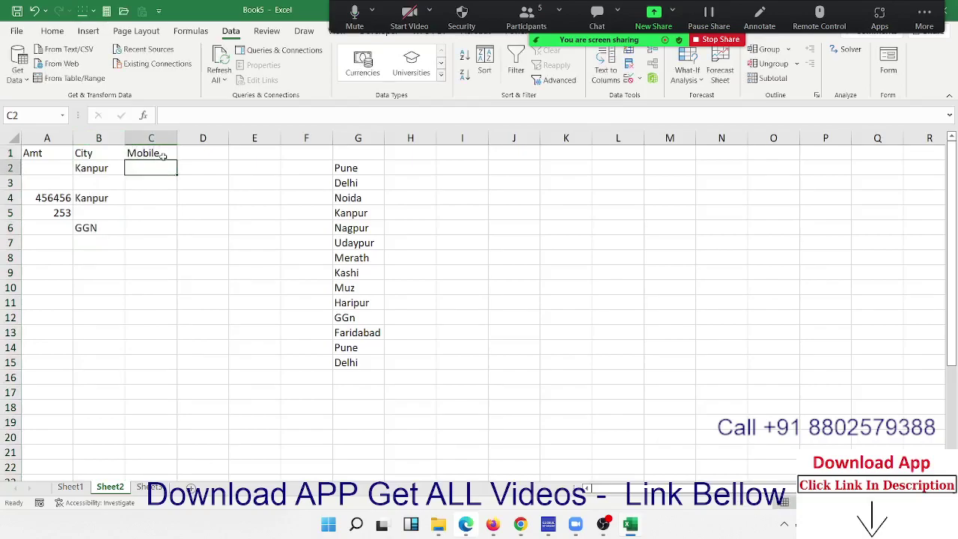
Restrict column C to text length equal to 10 characters.
{"action": "left_click", "coordinate": [159, 138]}
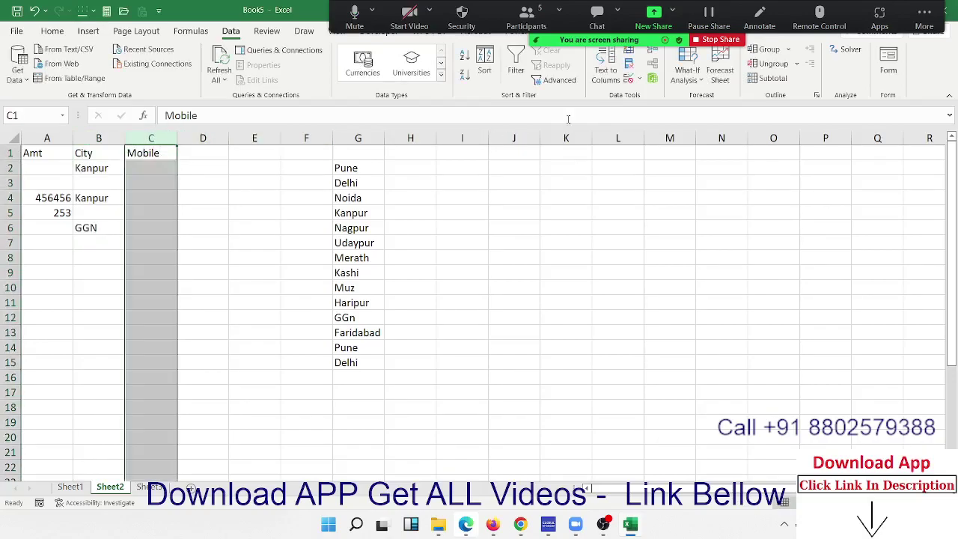
{"action": "left_click", "coordinate": [629, 79]}
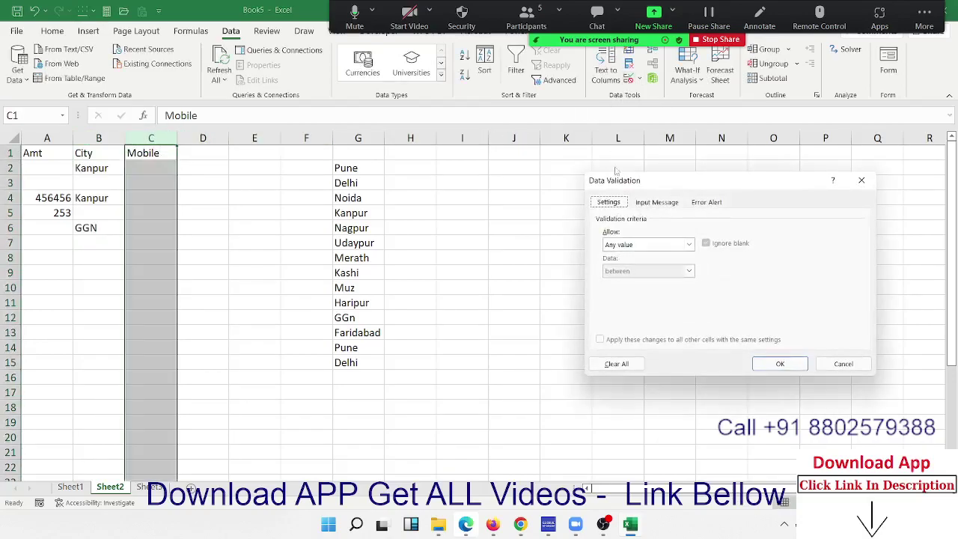
{"action": "left_click", "coordinate": [636, 247]}
{"action": "left_click", "coordinate": [631, 307]}
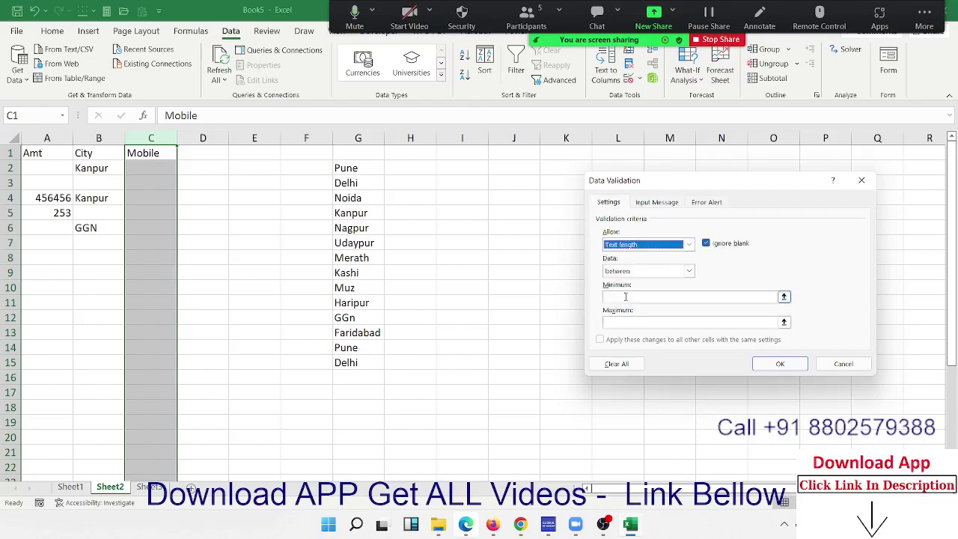
{"action": "left_click", "coordinate": [621, 247]}
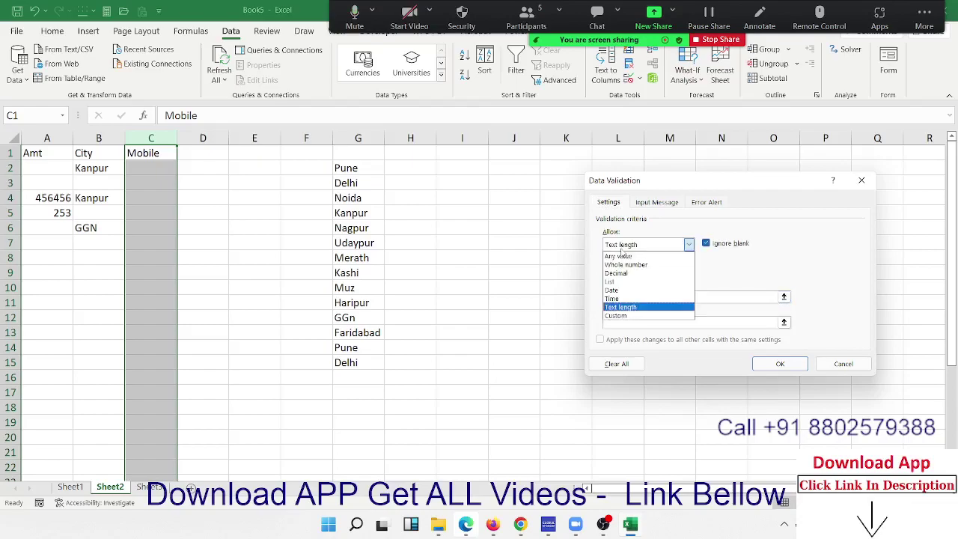
{"action": "left_click", "coordinate": [622, 245]}
{"action": "left_click", "coordinate": [644, 271]}
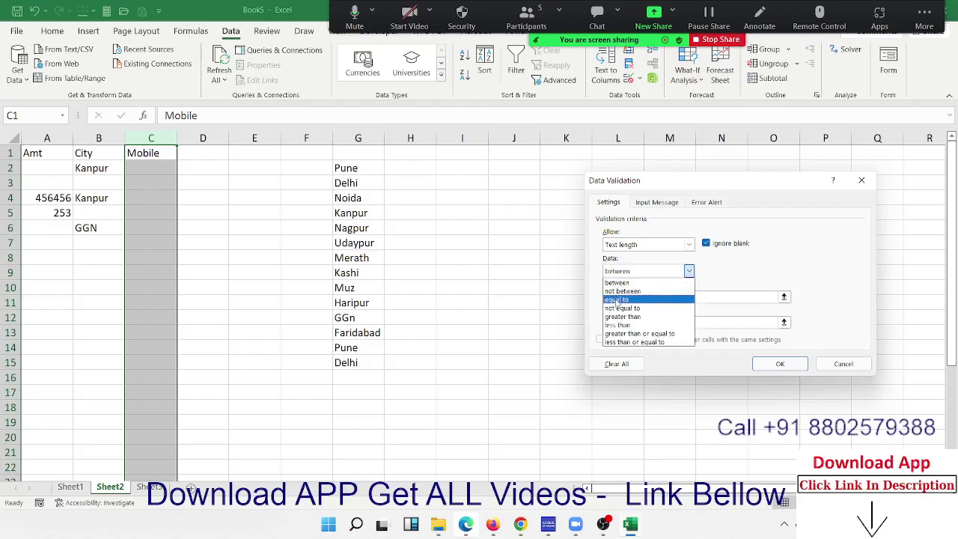
{"action": "left_click", "coordinate": [617, 300]}
{"action": "left_click", "coordinate": [619, 296]}
{"action": "type", "text": "10"}
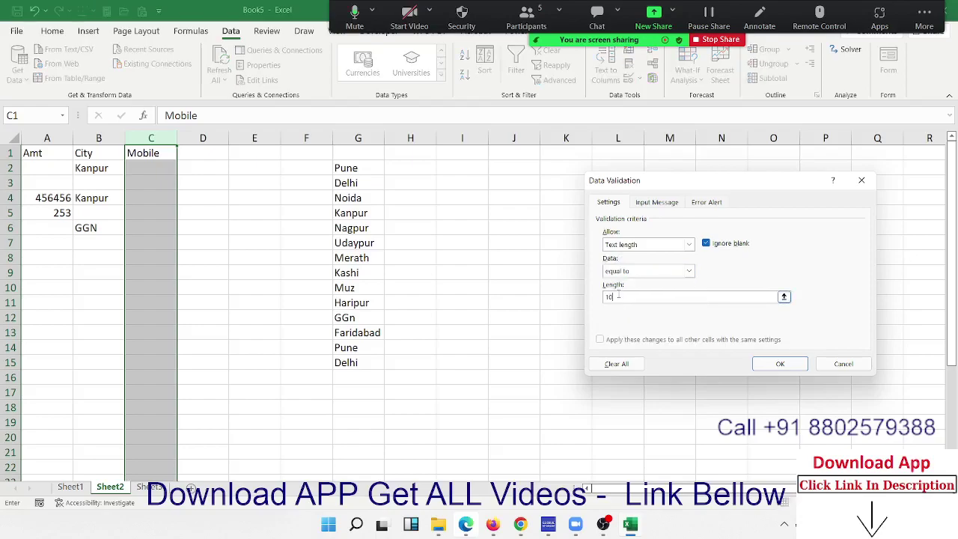
{"action": "key", "text": "Return"}
{"action": "key", "text": "Down"}
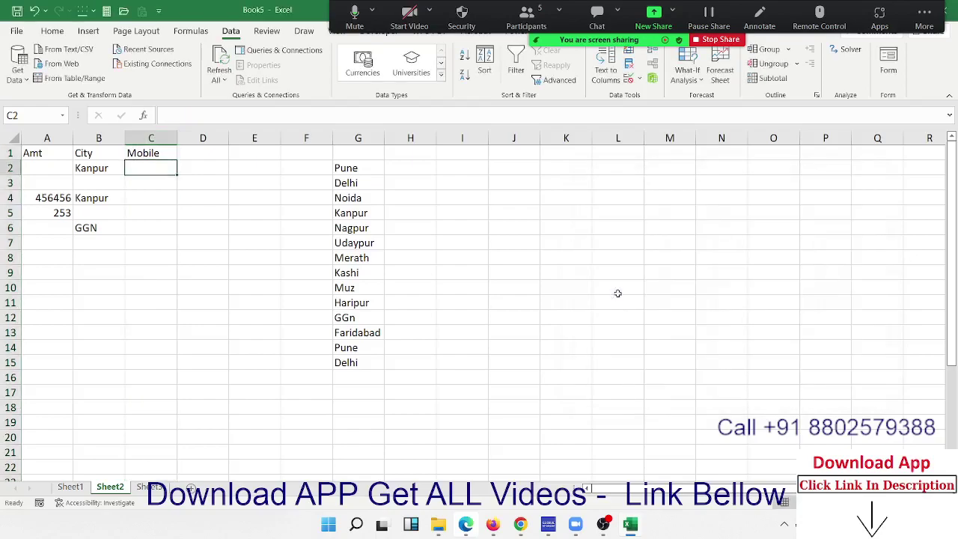
{"action": "type", "text": "8802"}
{"action": "key", "text": "Return"}
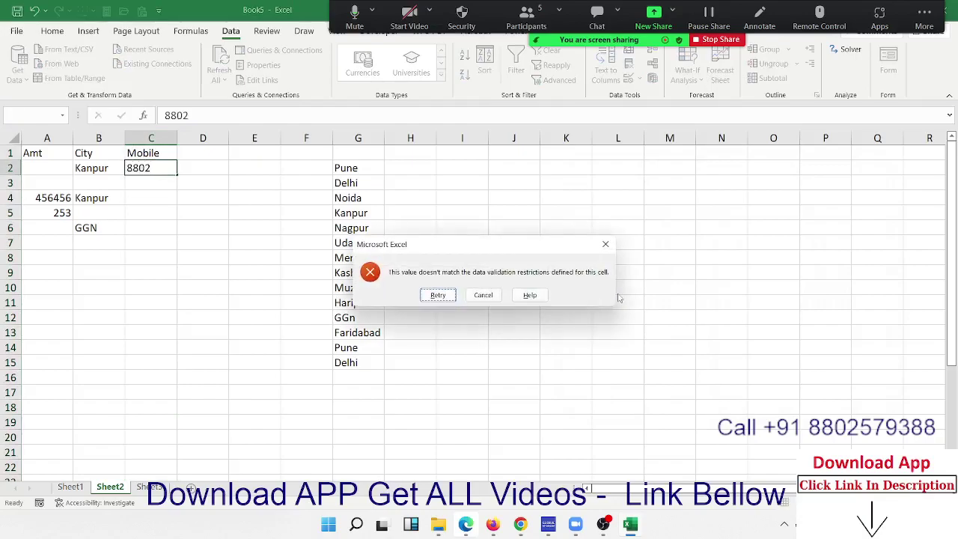
{"action": "key", "text": "Return"}
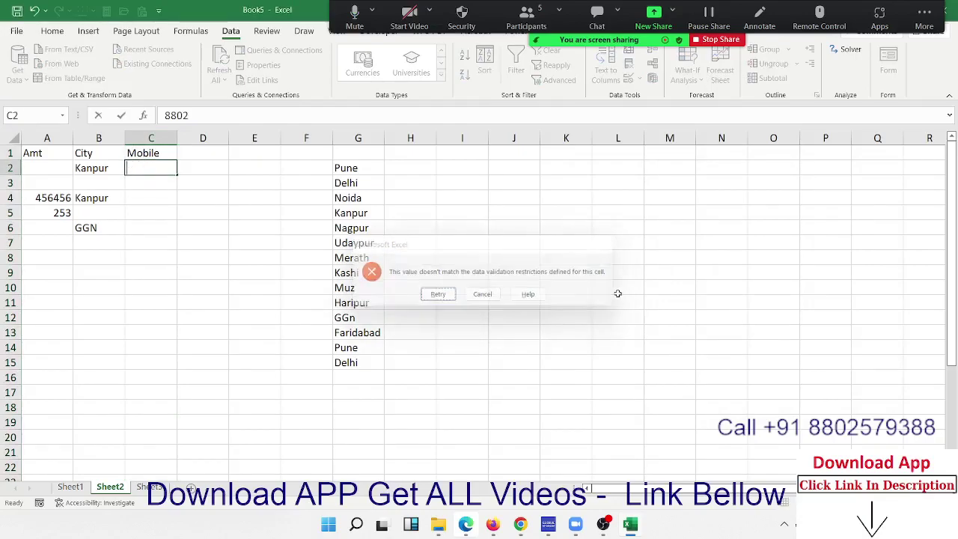
{"action": "key", "text": "Escape"}
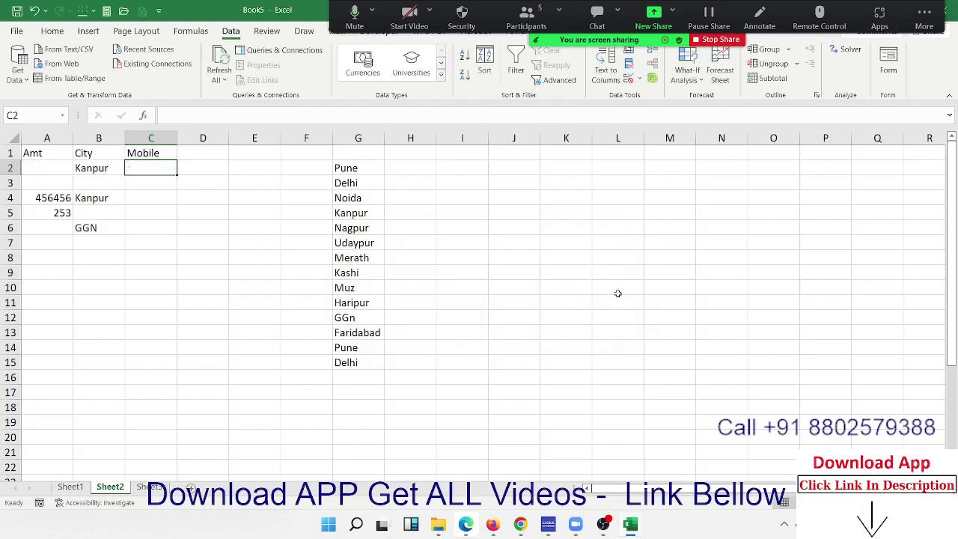
{"action": "key", "text": "Down"}
{"action": "key", "text": "Left"}
{"action": "type", "text": "11"}
{"action": "key", "text": "Return"}
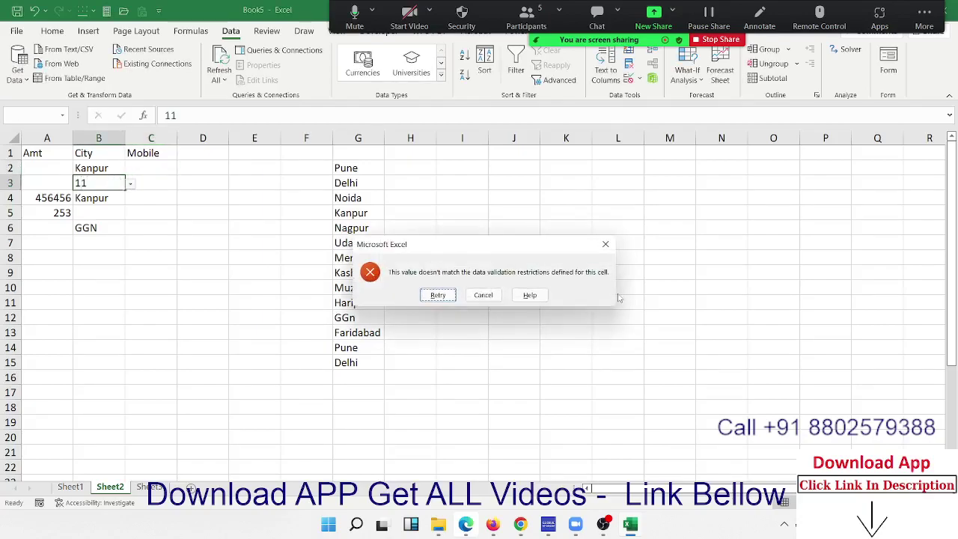
{"action": "key", "text": "Escape"}
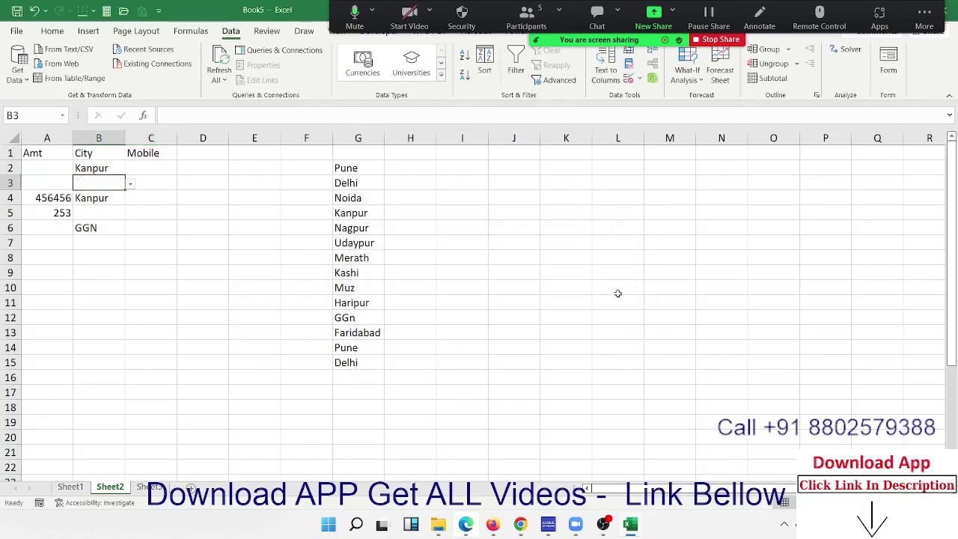
{"action": "key", "text": "Left"}
{"action": "type", "text": "1"}
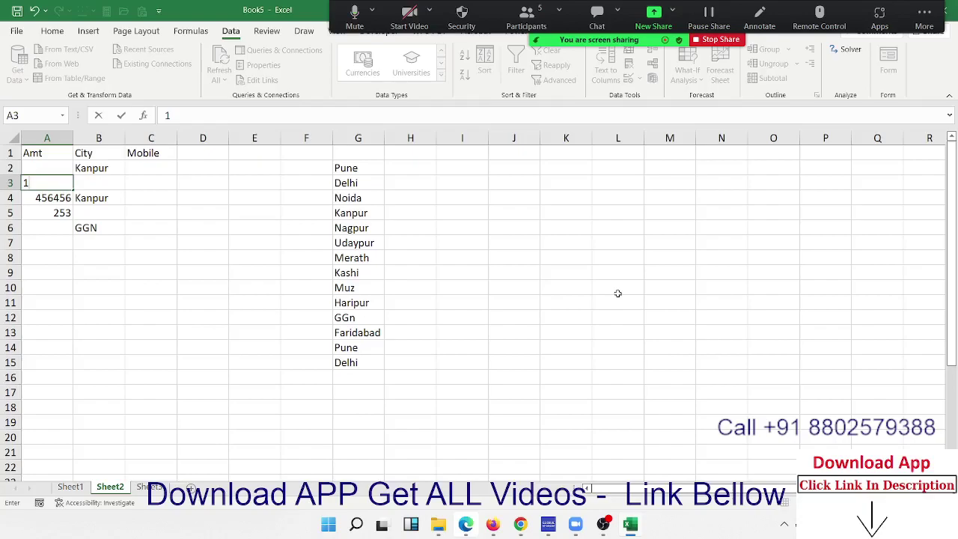
{"action": "type", "text": ".3"}
{"action": "key", "text": "Return"}
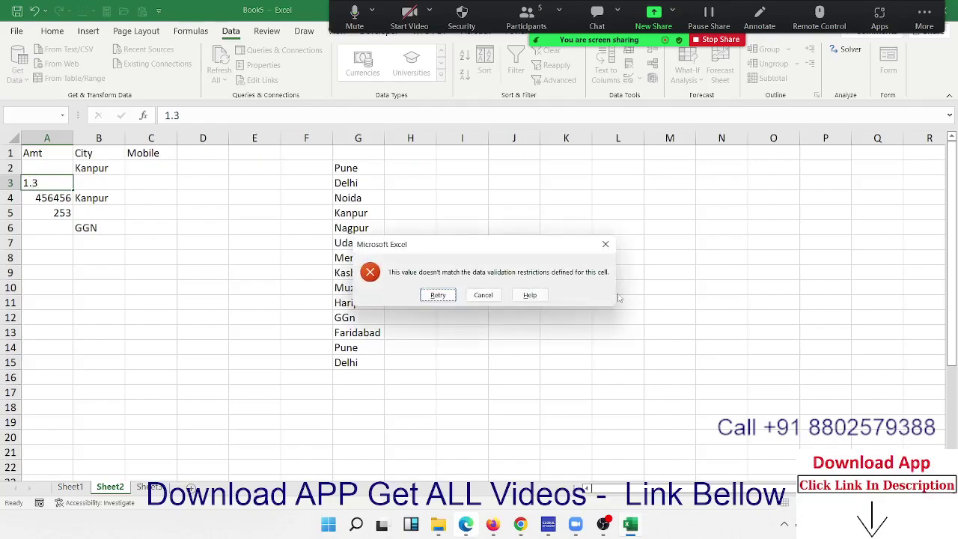
{"action": "key", "text": "Escape"}
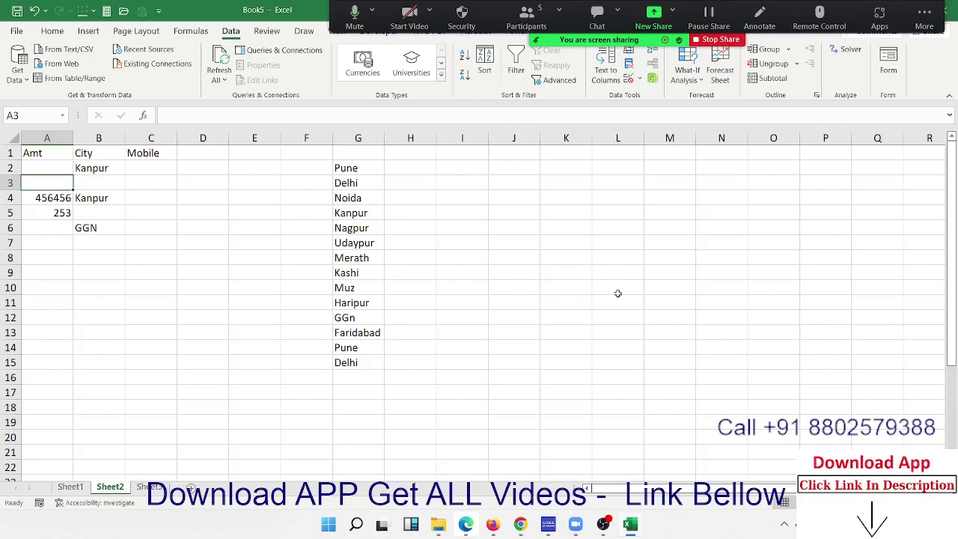
{"action": "left_click", "coordinate": [141, 186]}
{"action": "left_click", "coordinate": [162, 166]}
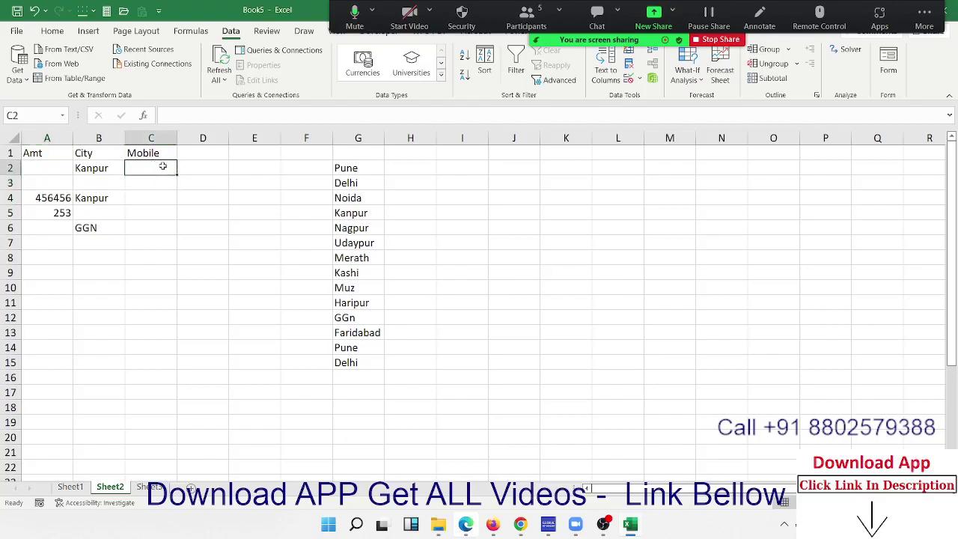
{"action": "left_click", "coordinate": [169, 139]}
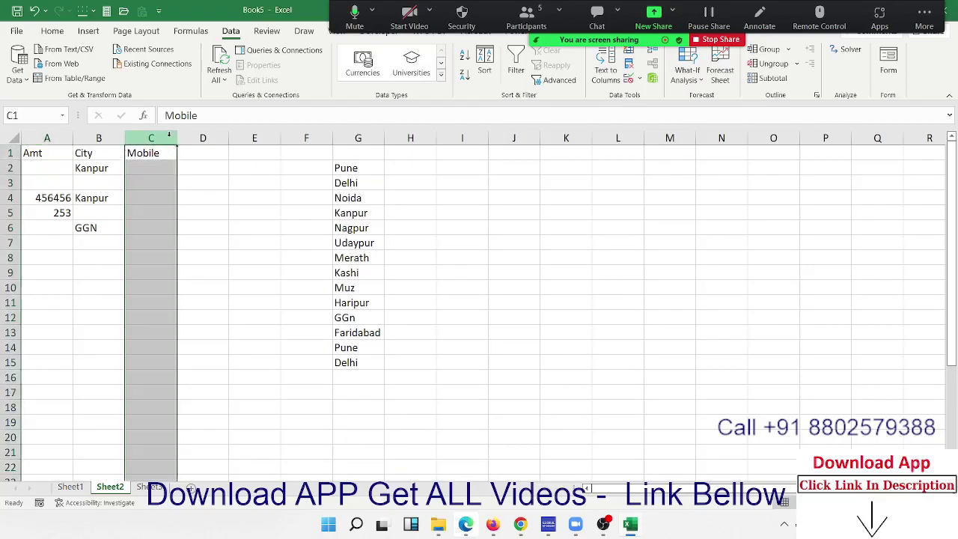
Give the Mobile column's input message the title 'Enter Mobile Number' and save it.
{"action": "left_click", "coordinate": [631, 82]}
{"action": "left_click", "coordinate": [654, 205]}
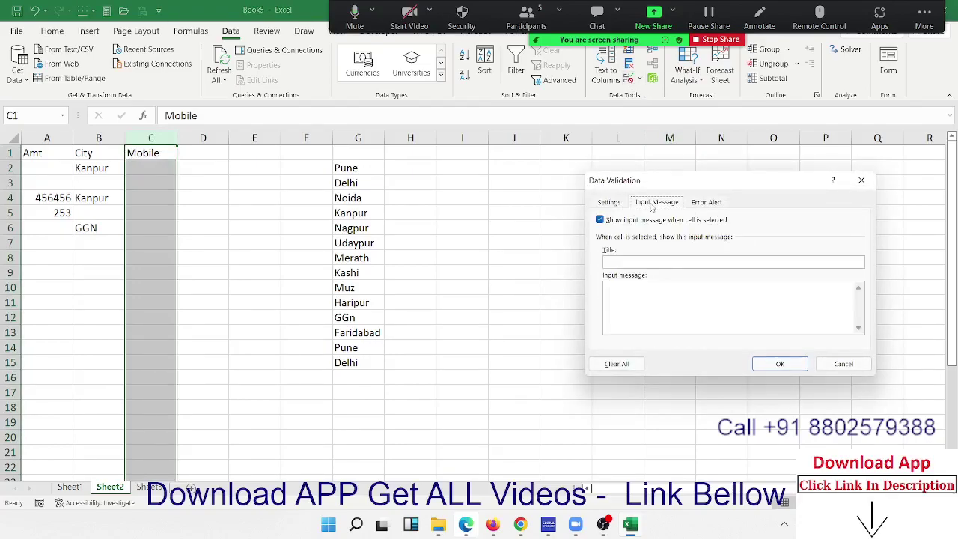
{"action": "left_click", "coordinate": [618, 259]}
{"action": "type", "text": "nter"}
{"action": "type", "text": " MN"}
{"action": "key", "text": "BackSpace"}
{"action": "key", "text": "BackSpace"}
{"action": "key", "text": "BackSpace"}
{"action": "key", "text": "BackSpace"}
{"action": "key", "text": "BackSpace"}
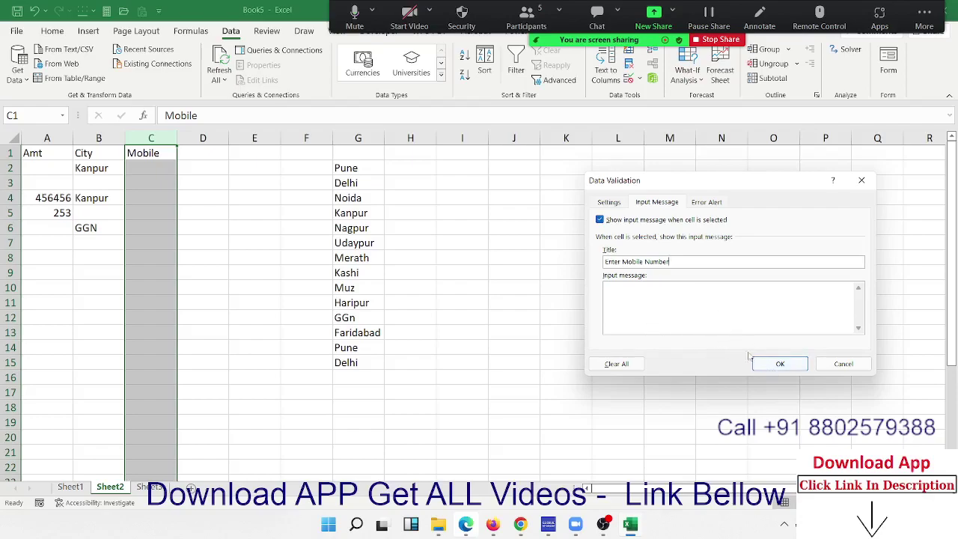
{"action": "left_click", "coordinate": [779, 364]}
{"action": "left_click", "coordinate": [328, 242]}
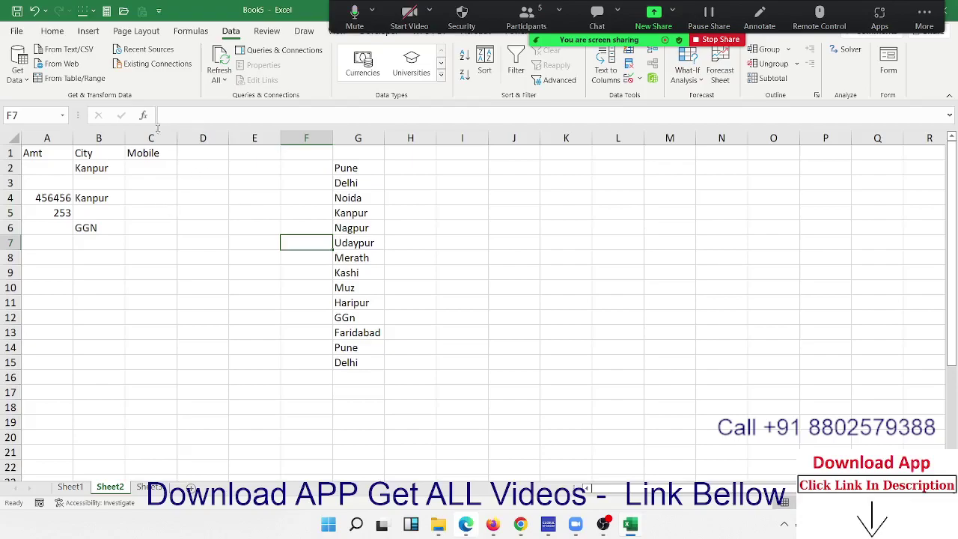
Select the Mobile column, opening and closing the Text to Columns wizard without changes.
{"action": "right_click", "coordinate": [157, 156]}
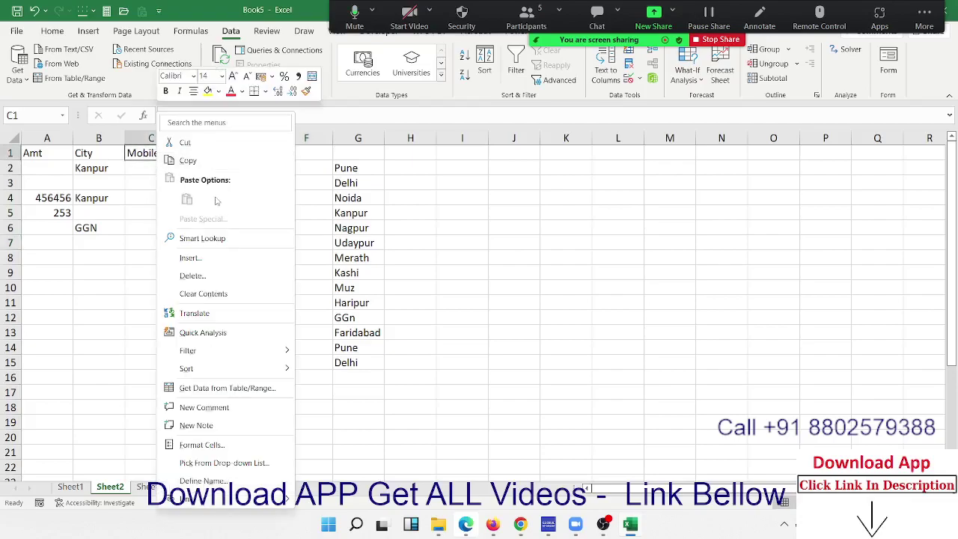
{"action": "key", "text": "Escape"}
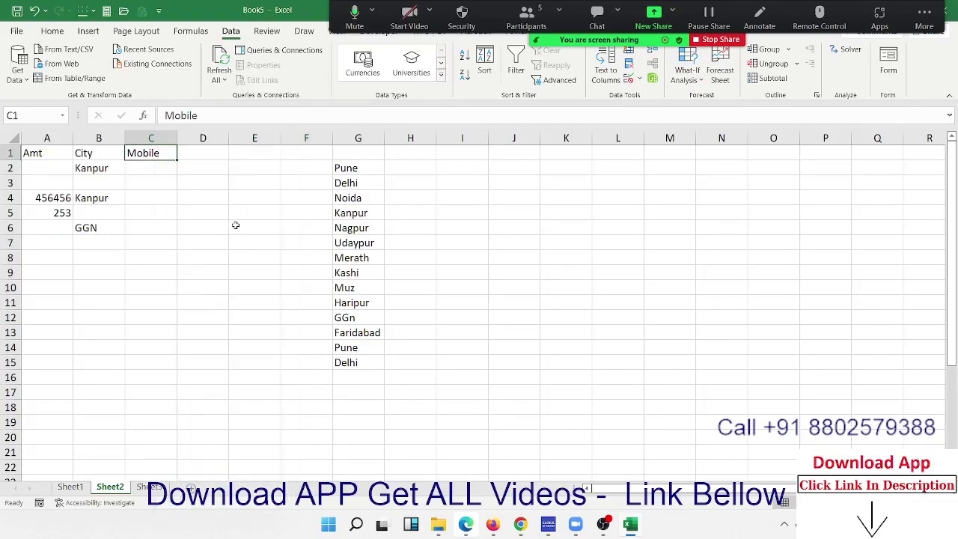
{"action": "left_click", "coordinate": [233, 225]}
{"action": "key", "text": "Left"}
{"action": "key", "text": "Left"}
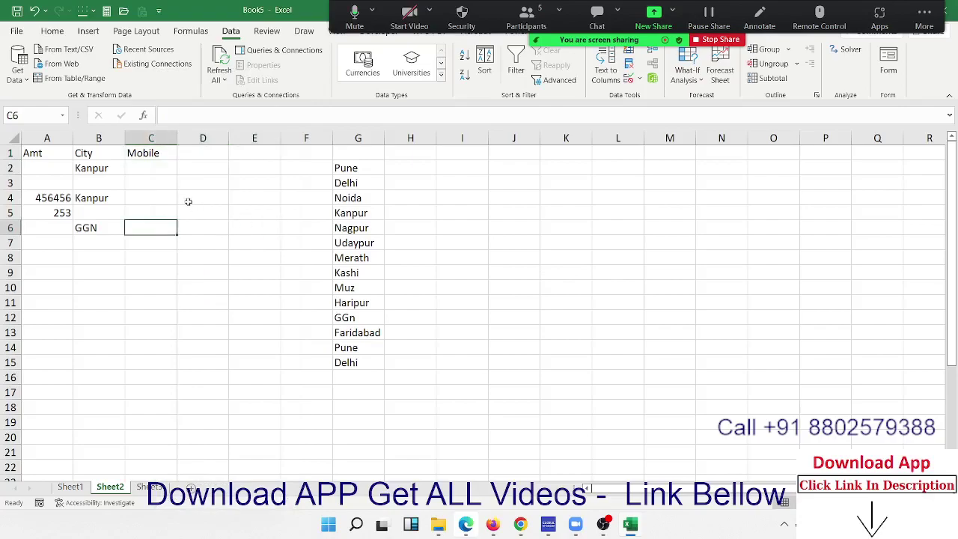
{"action": "left_click", "coordinate": [170, 183]}
{"action": "left_click", "coordinate": [167, 139]}
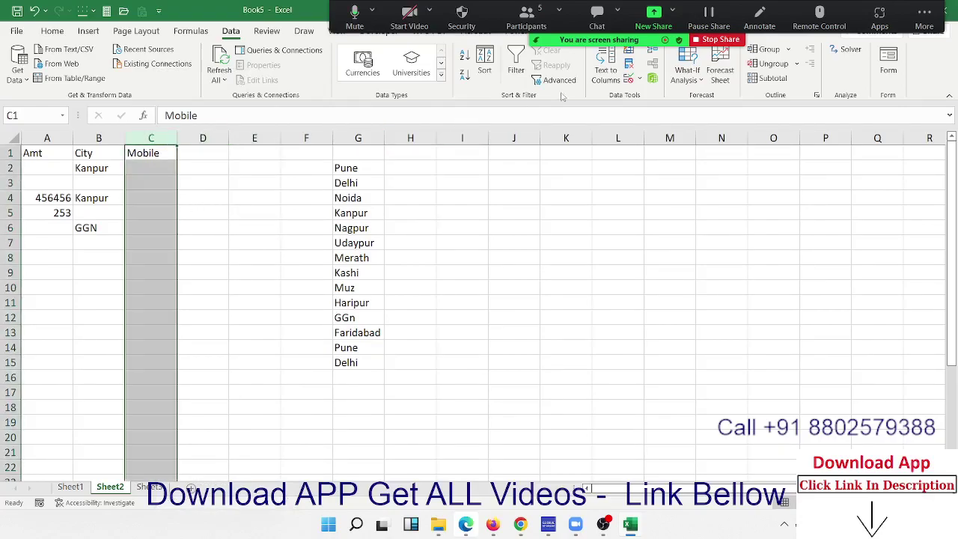
{"action": "left_click", "coordinate": [606, 71]}
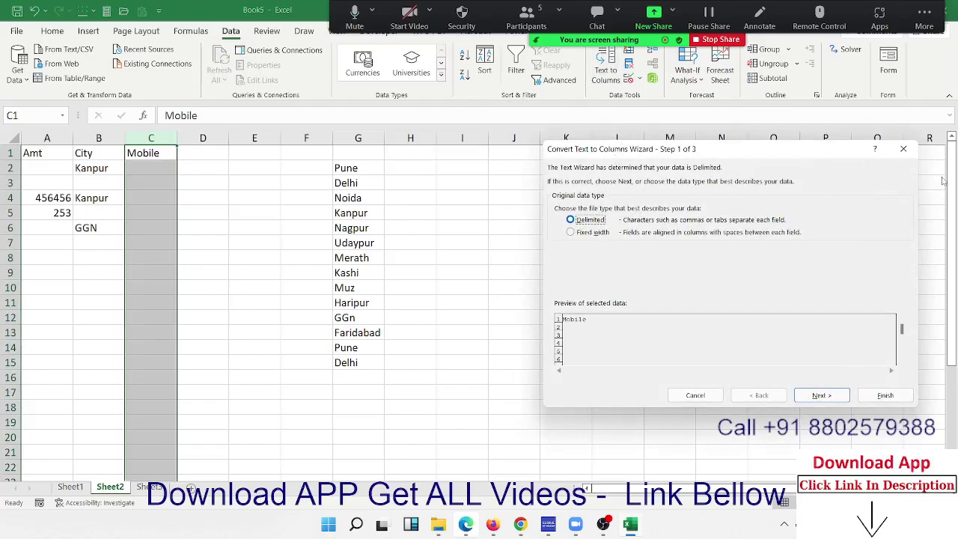
{"action": "left_click", "coordinate": [902, 150]}
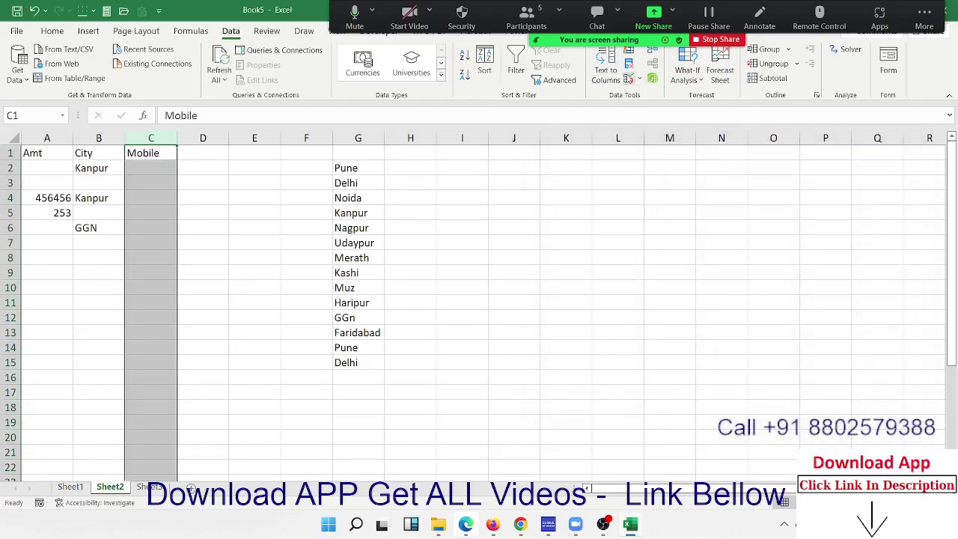
Copy the title 'Enter Mobile Number' into the input message body and save.
{"action": "left_click", "coordinate": [628, 78]}
{"action": "left_click", "coordinate": [670, 263]}
{"action": "double_click", "coordinate": [666, 261]}
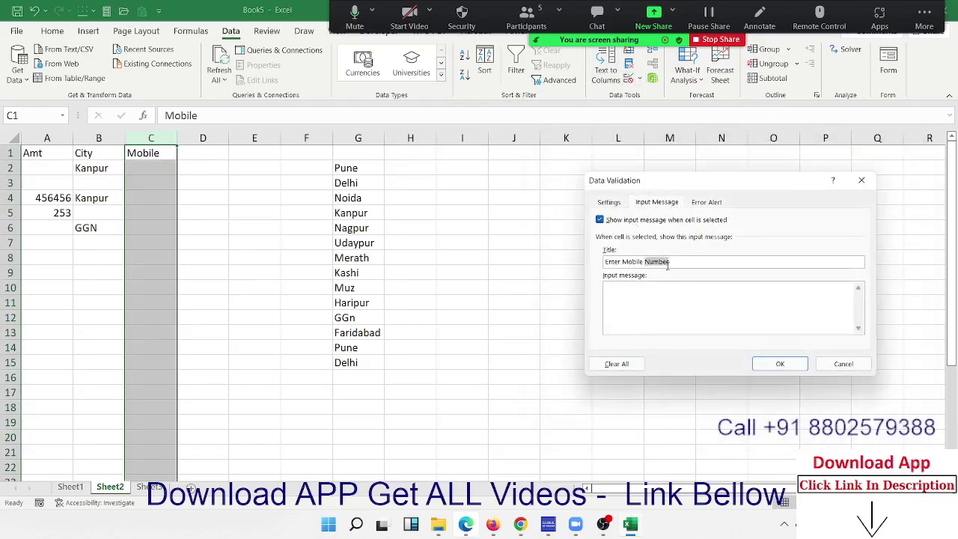
{"action": "left_click", "coordinate": [673, 262]}
{"action": "key", "text": "ctrl+a"}
{"action": "key", "text": "ctrl+c"}
{"action": "left_click", "coordinate": [664, 300]}
{"action": "key", "text": "ctrl+v"}
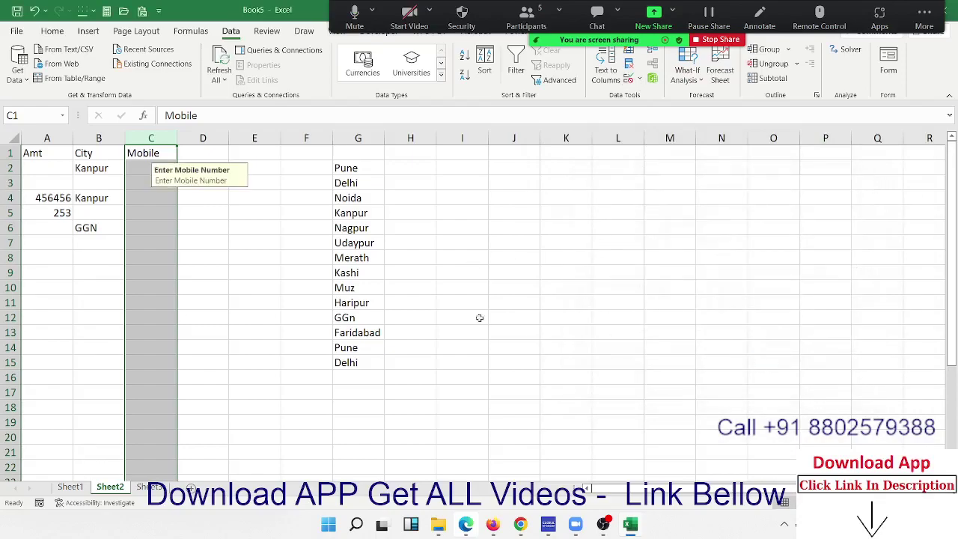
{"action": "left_click", "coordinate": [780, 365]}
Test C2 with 45, cancel the rejection error, and reselect column C.
{"action": "left_click", "coordinate": [170, 213]}
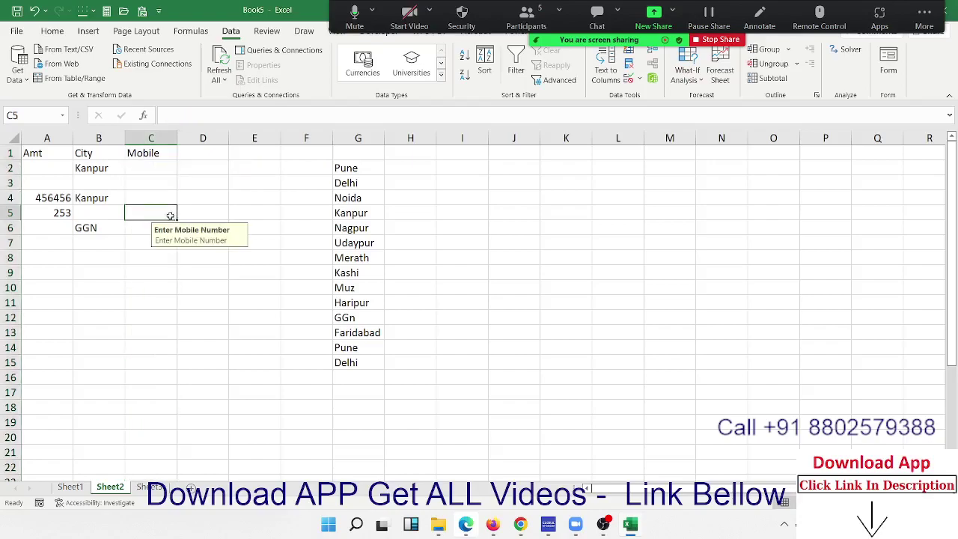
{"action": "left_click", "coordinate": [161, 166]}
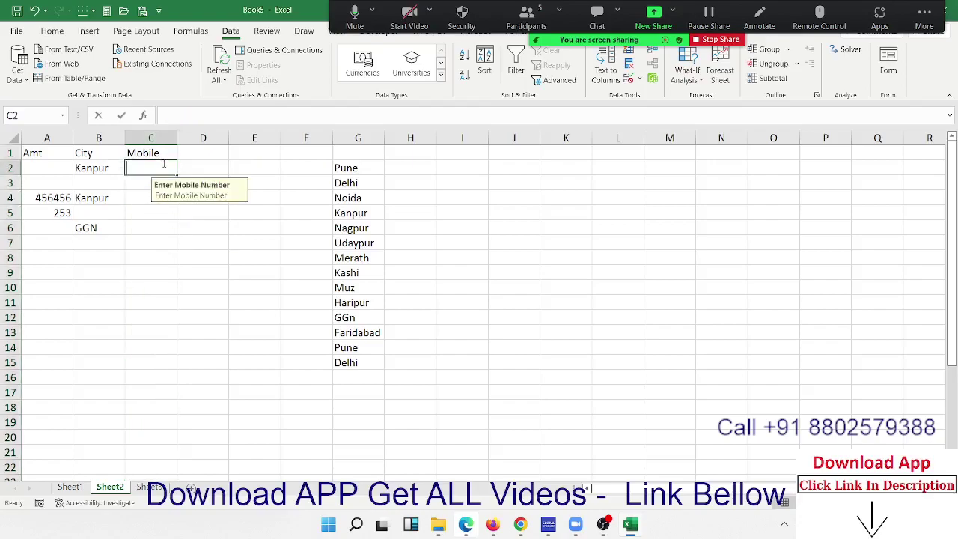
{"action": "type", "text": "45"}
{"action": "key", "text": "Return"}
{"action": "key", "text": "Escape"}
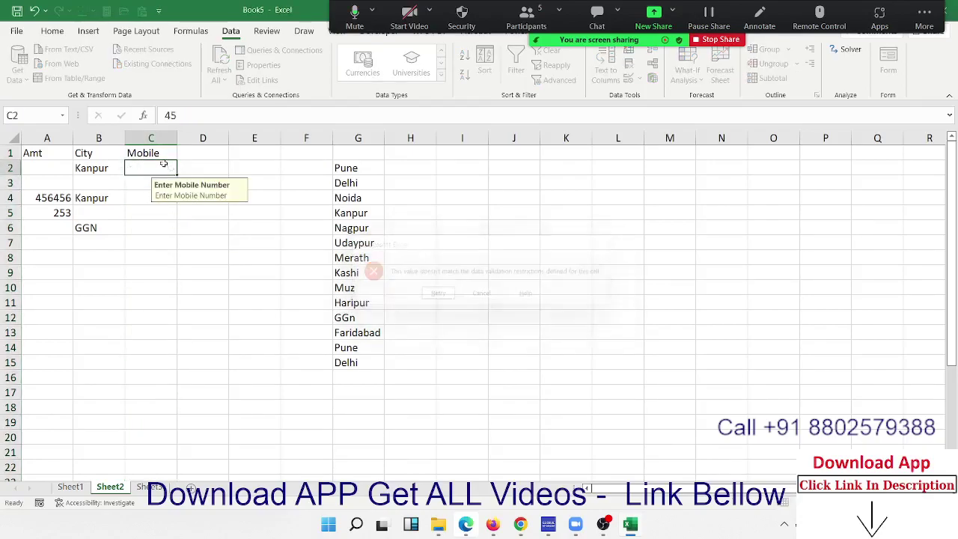
{"action": "left_click", "coordinate": [167, 143]}
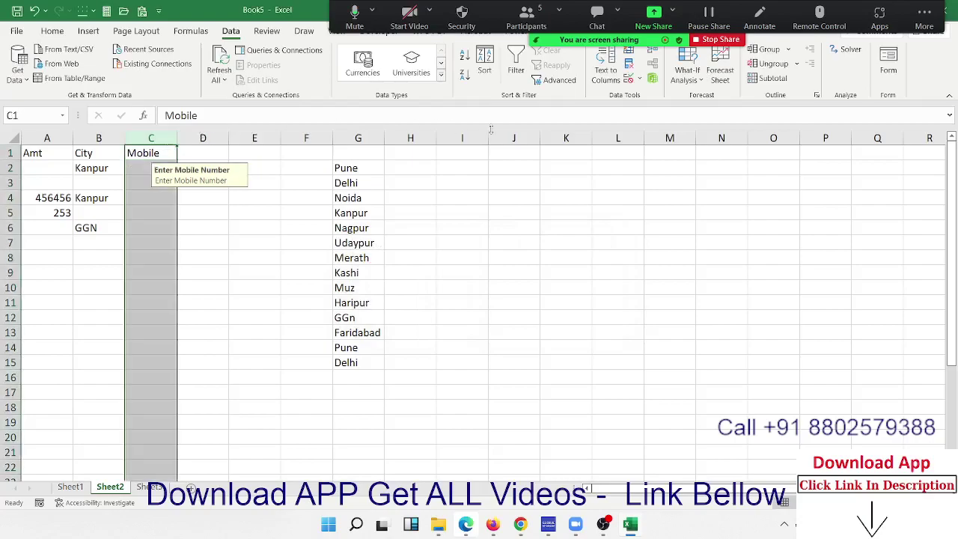
Start the Mobile column's error alert title, which now reads 'Wrong Mobile'.
{"action": "left_click", "coordinate": [630, 79]}
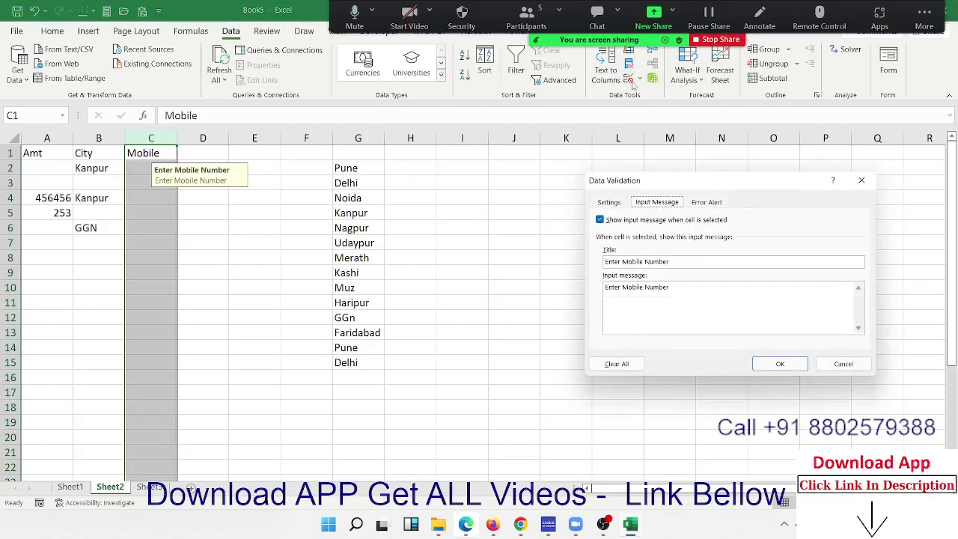
{"action": "left_click", "coordinate": [711, 203]}
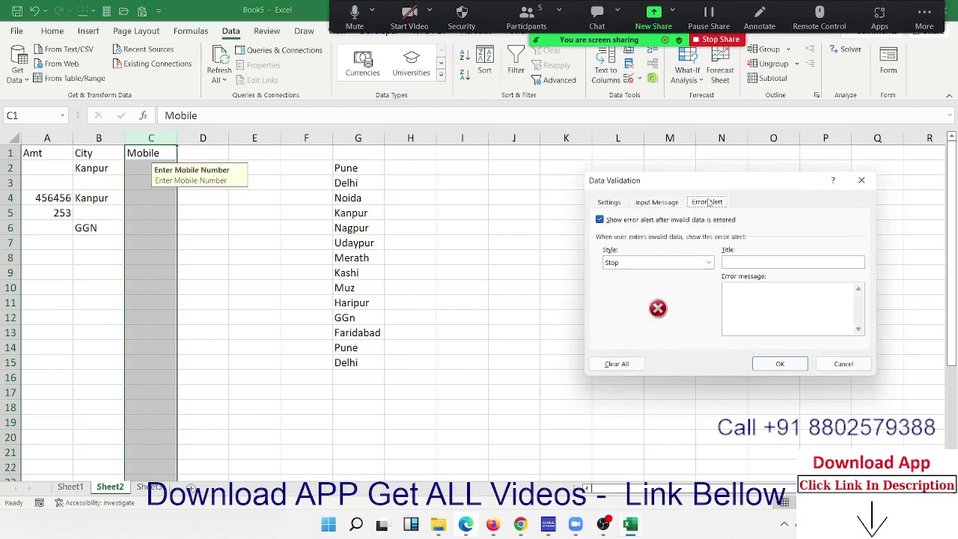
{"action": "left_click", "coordinate": [746, 262]}
{"action": "type", "text": "bile Number"}
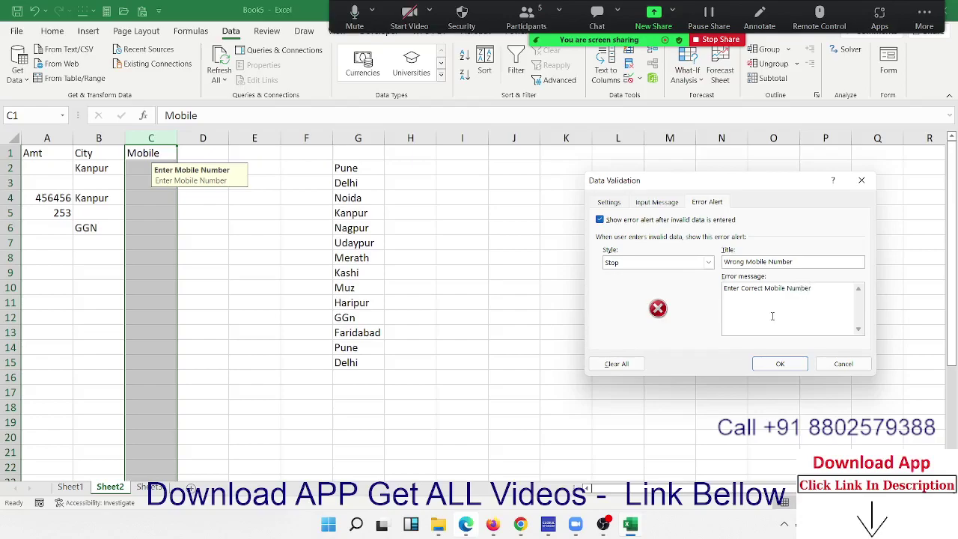
Apply the Wrong Mobile Number alert, verify 545 in C5 is rejected and discarded, then go to Sheet3.
{"action": "left_click", "coordinate": [780, 363]}
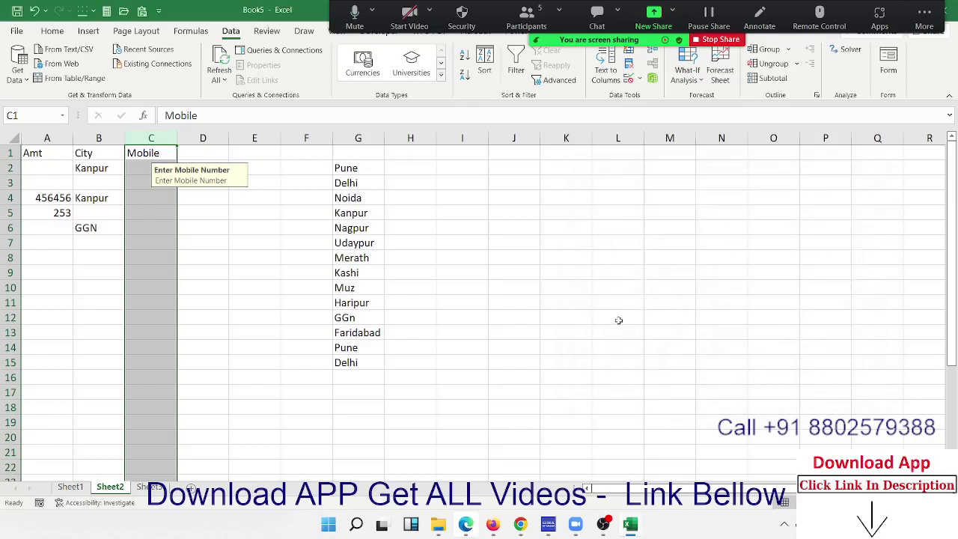
{"action": "left_click", "coordinate": [160, 213]}
{"action": "type", "text": "545"}
{"action": "key", "text": "Return"}
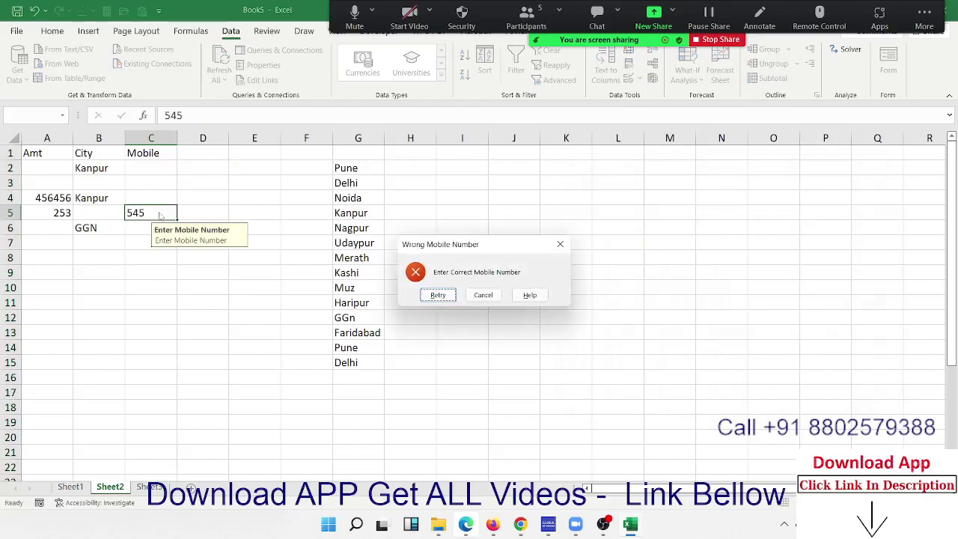
{"action": "key", "text": "Return"}
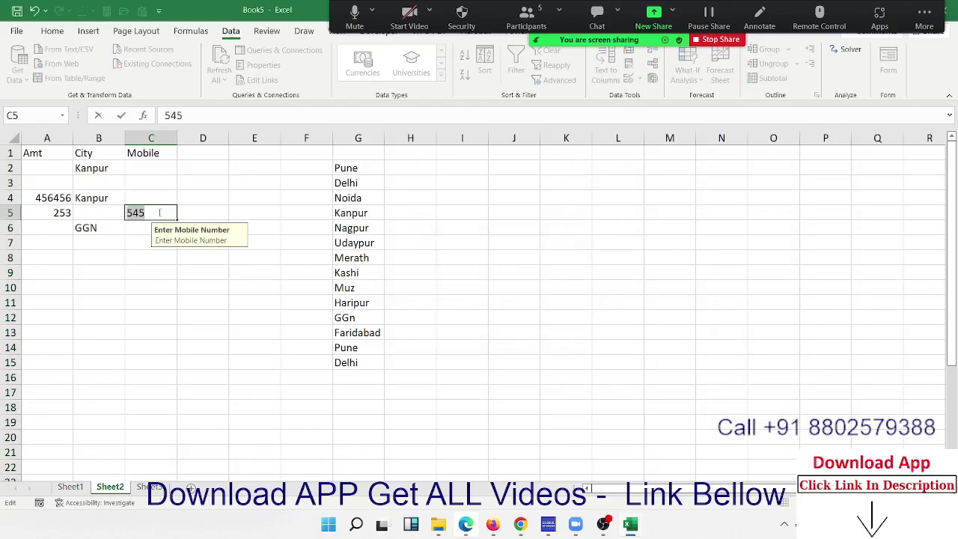
{"action": "key", "text": "Escape"}
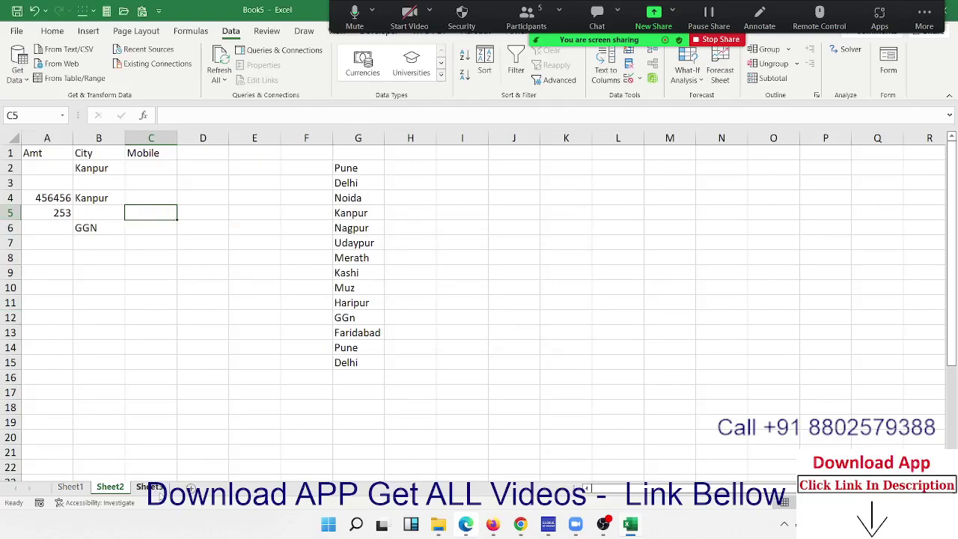
{"action": "left_click", "coordinate": [154, 487]}
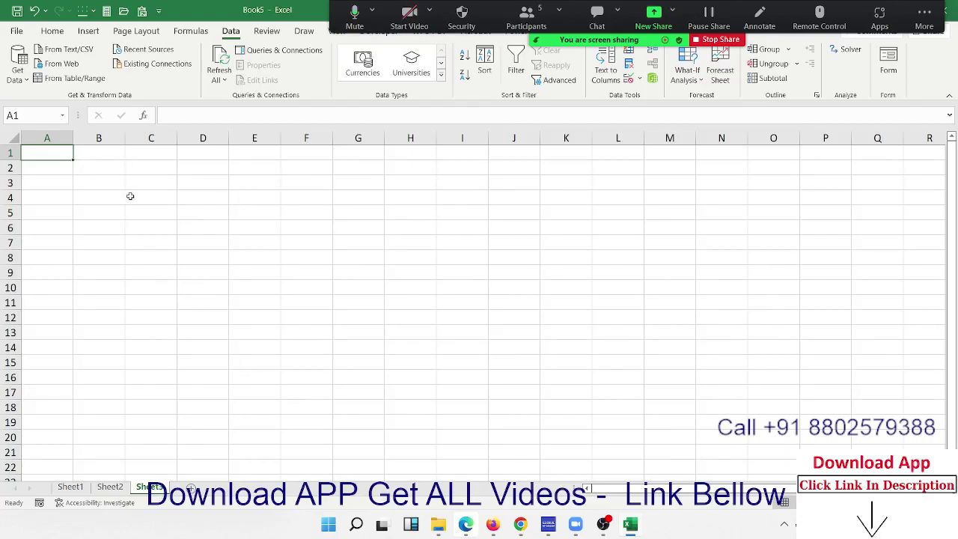
Enter the cities Delhi and Noida in A1:A2, fixing the 'Noia' typo.
{"action": "type", "text": "Delhi"}
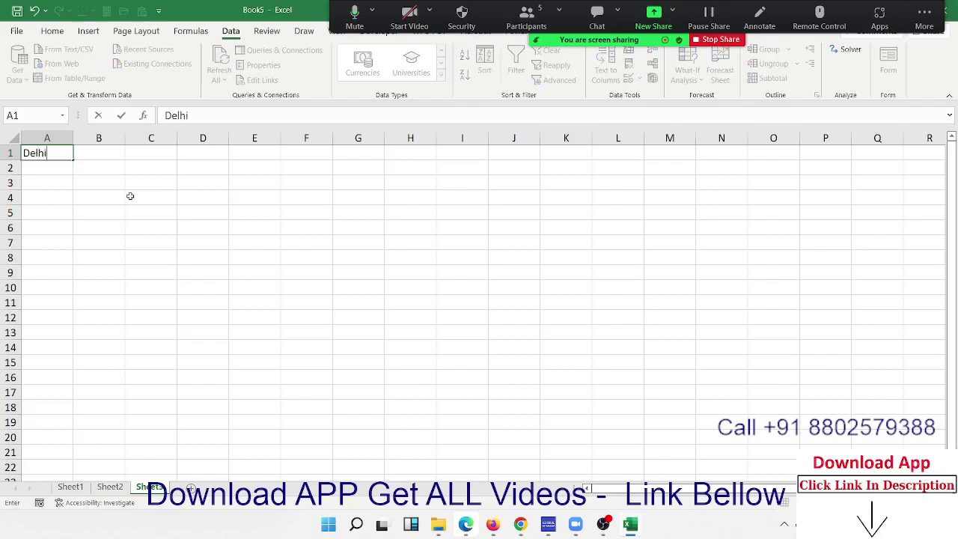
{"action": "key", "text": "Return"}
{"action": "type", "text": "Noi"}
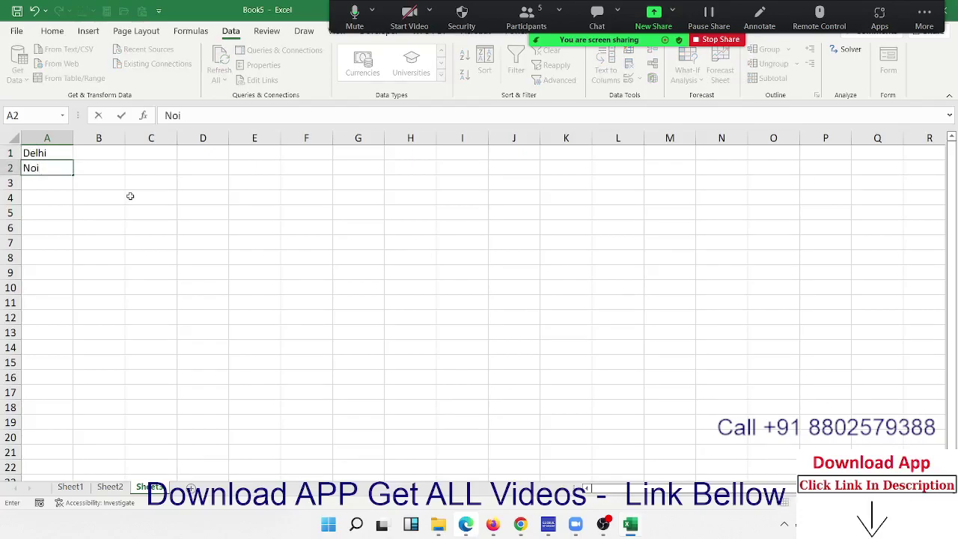
{"action": "type", "text": "a"}
{"action": "key", "text": "Right"}
{"action": "key", "text": "Left"}
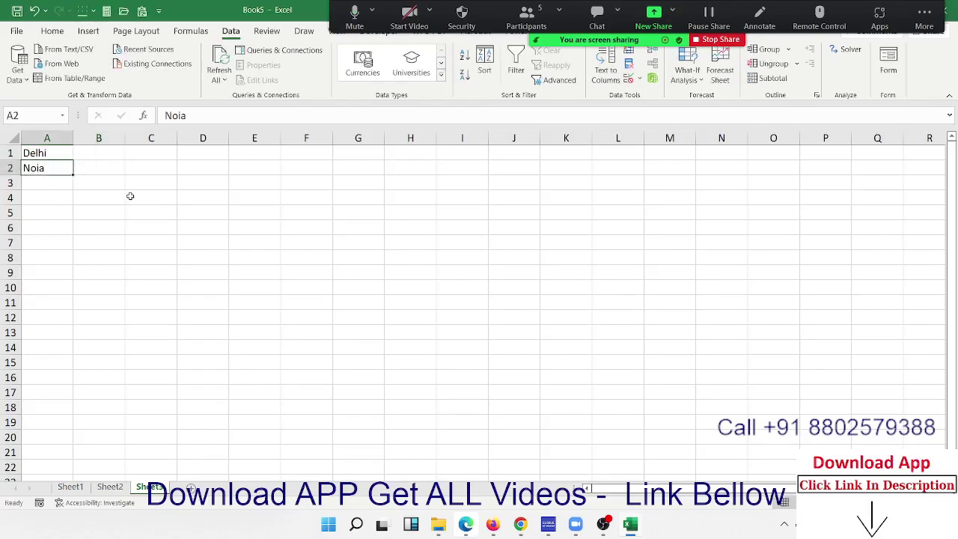
{"action": "type", "text": "Noida"}
{"action": "key", "text": "Return"}
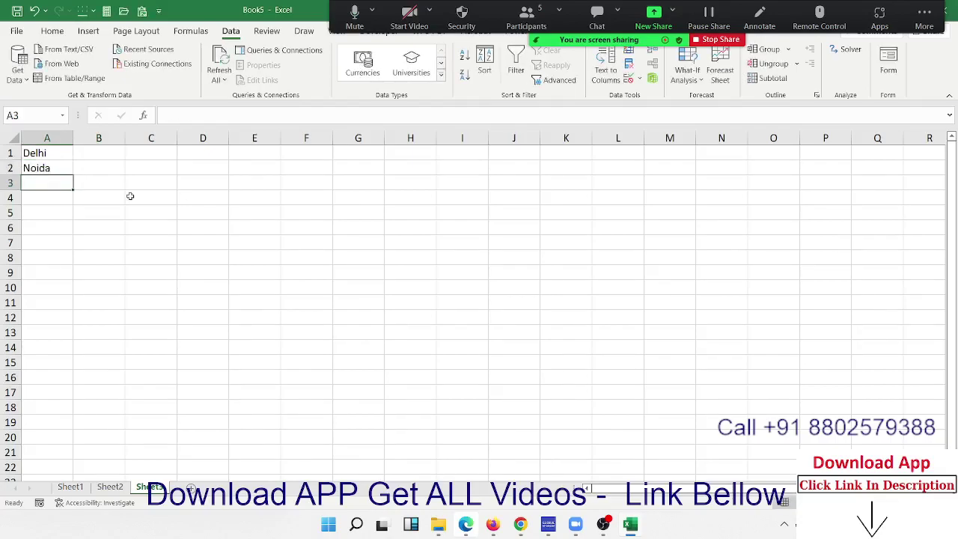
Enter the areas South, East and West in C1:C3, correcting the 'Westr' typo.
{"action": "key", "text": "Up"}
{"action": "key", "text": "Up"}
{"action": "key", "text": "Right"}
{"action": "key", "text": "Right"}
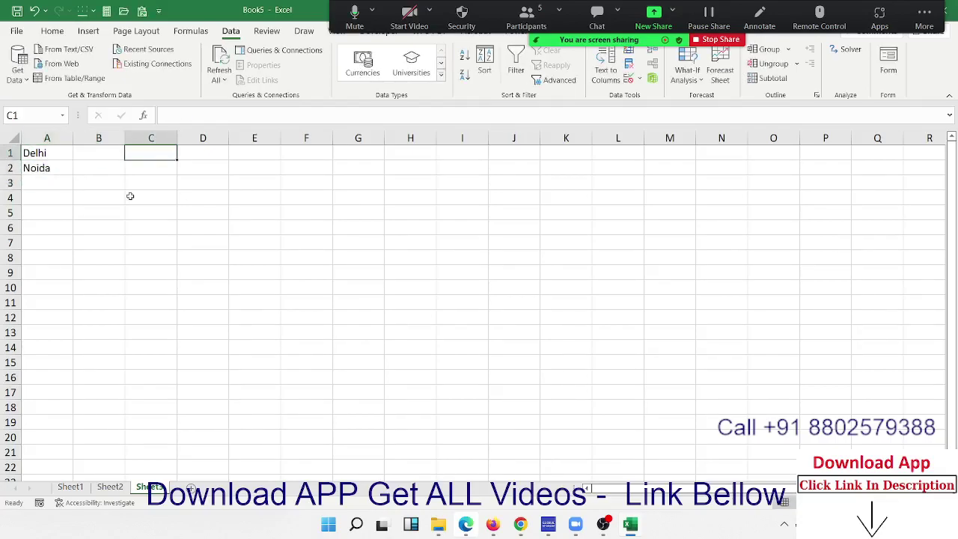
{"action": "type", "text": "So"}
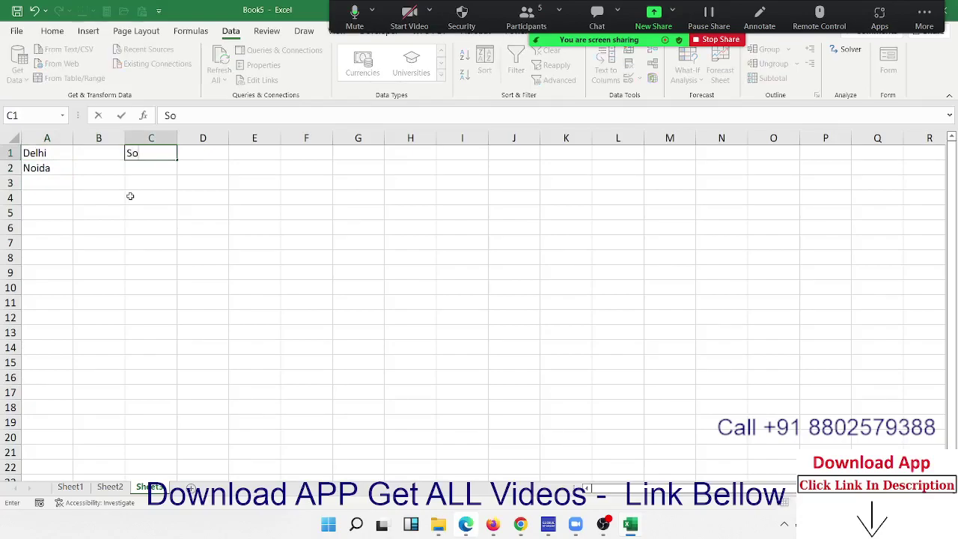
{"action": "type", "text": "uth"}
{"action": "key", "text": "Return"}
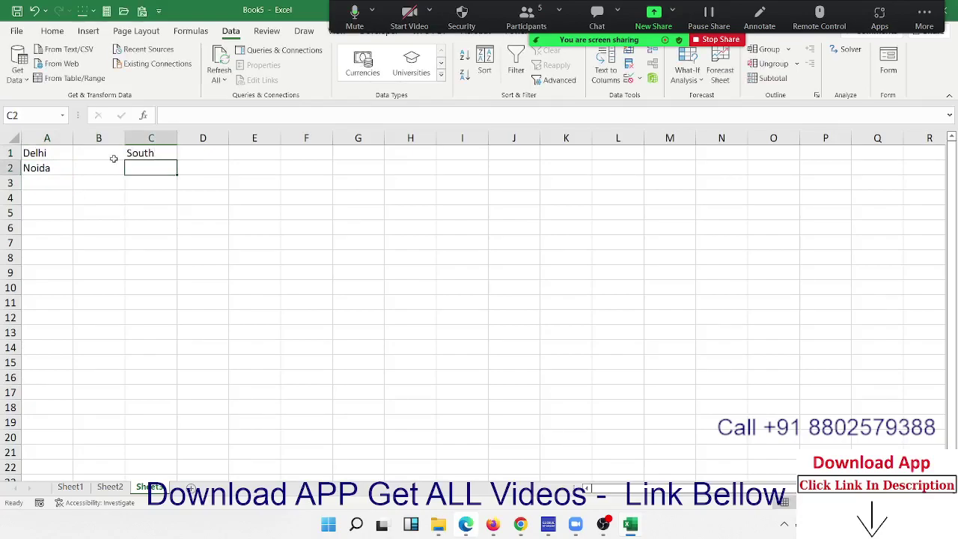
{"action": "left_click", "coordinate": [172, 152]}
{"action": "mouse_move", "coordinate": [177, 159]}
{"action": "left_mouse_down"}
{"action": "mouse_move", "coordinate": [178, 169]}
{"action": "mouse_move", "coordinate": [177, 161]}
{"action": "left_mouse_up"}
{"action": "left_click", "coordinate": [171, 167]}
{"action": "type", "text": "East"}
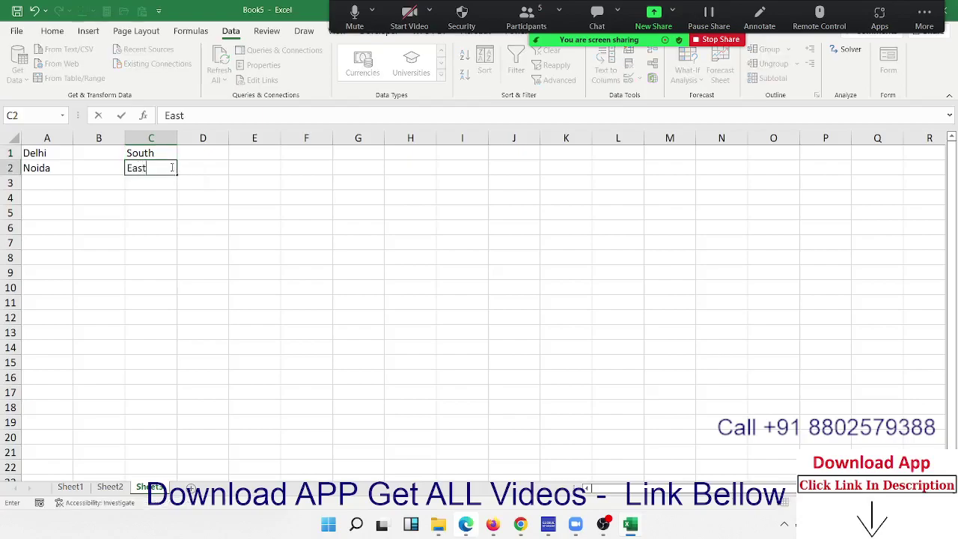
{"action": "key", "text": "Return"}
{"action": "type", "text": "W"}
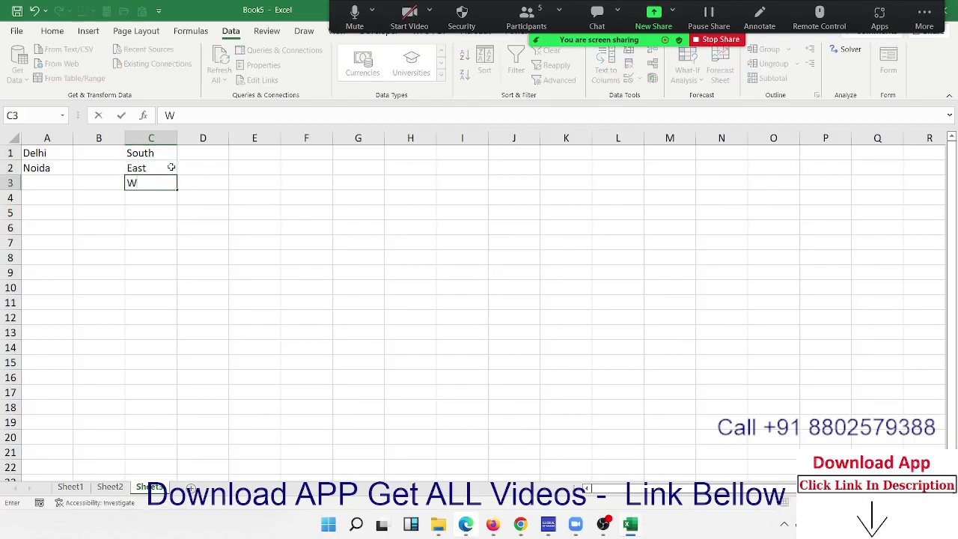
{"action": "type", "text": "estr"}
{"action": "key", "text": "Return"}
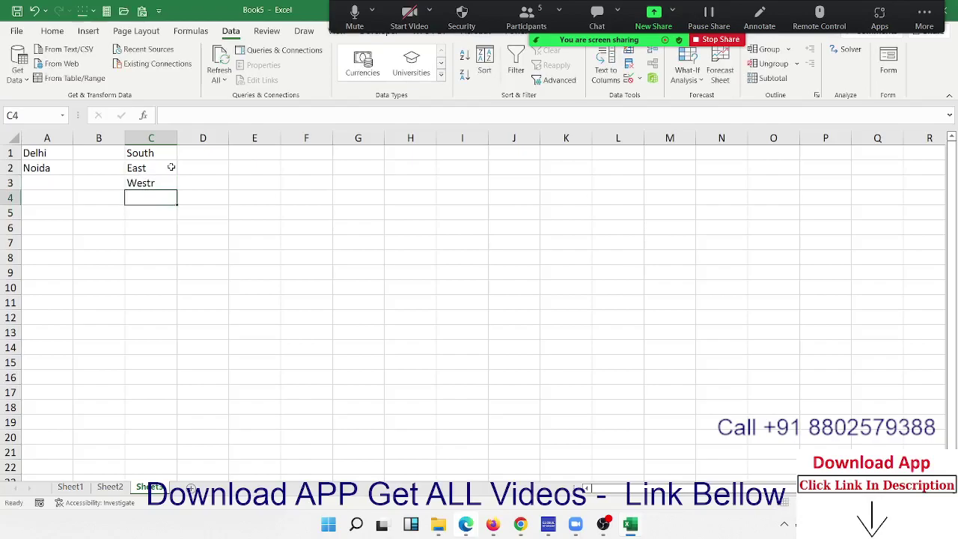
{"action": "key", "text": "Up"}
{"action": "key", "text": "F2"}
{"action": "key", "text": "BackSpace"}
{"action": "key", "text": "Return"}
Add North, Central and NCR in C4:C6 to finish the area list.
{"action": "type", "text": "Not"}
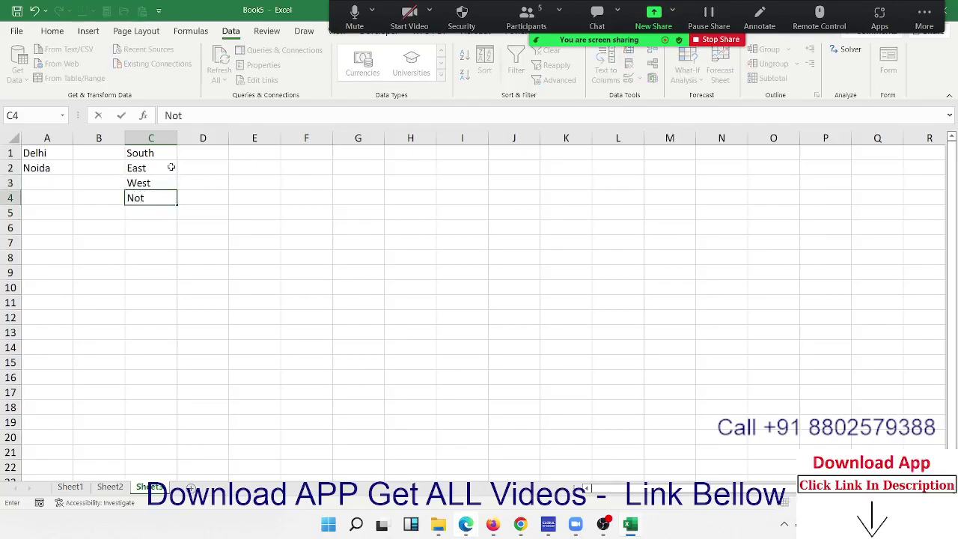
{"action": "key", "text": "BackSpace"}
{"action": "type", "text": "th"}
{"action": "key", "text": "Return"}
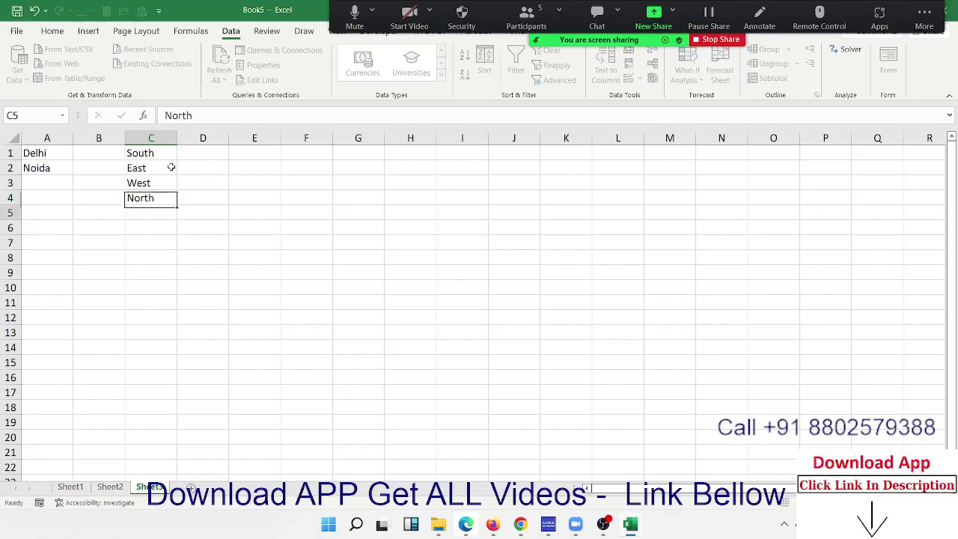
{"action": "type", "text": "Central"}
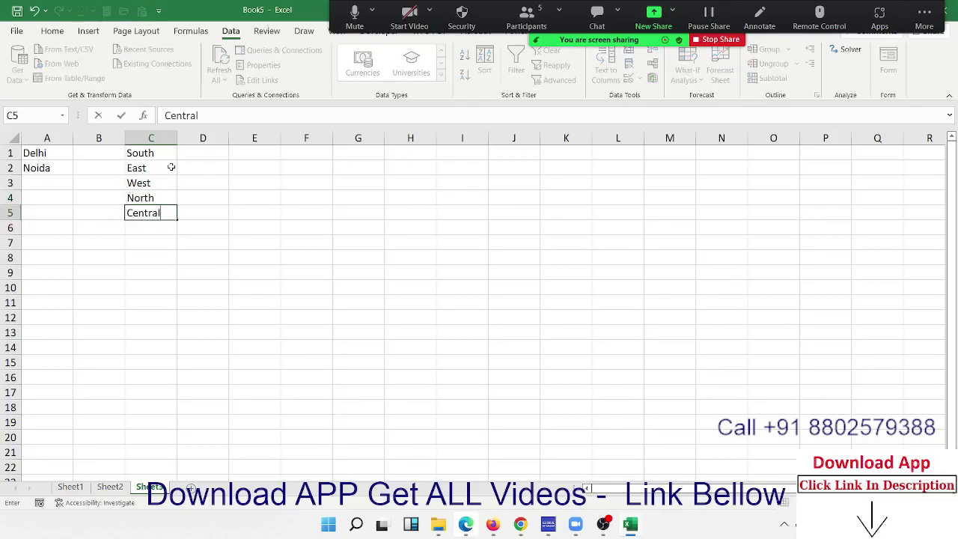
{"action": "key", "text": "Return"}
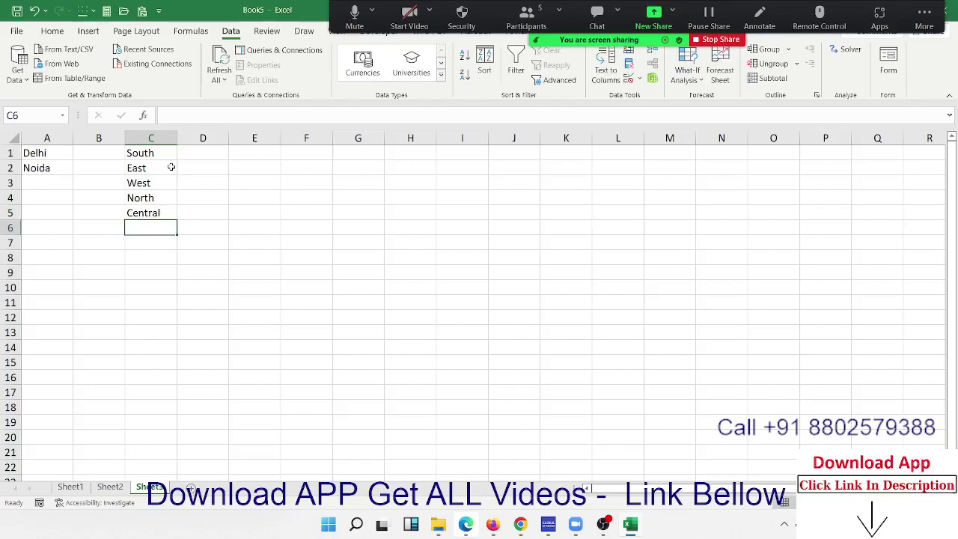
{"action": "type", "text": "NCR"}
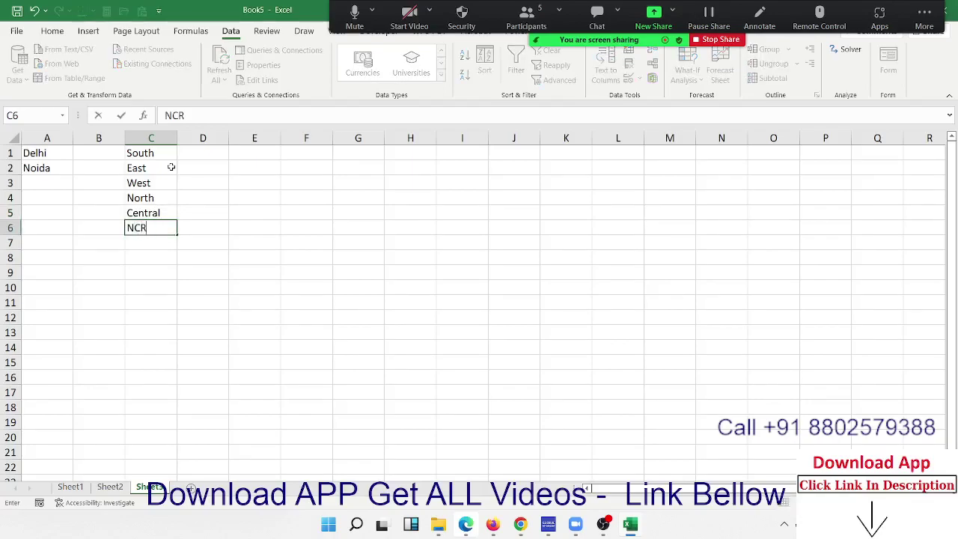
{"action": "left_click", "coordinate": [215, 200]}
Enter Sec-1 in E1 and fill the series down to Sec-15 in E15.
{"action": "left_click", "coordinate": [239, 153]}
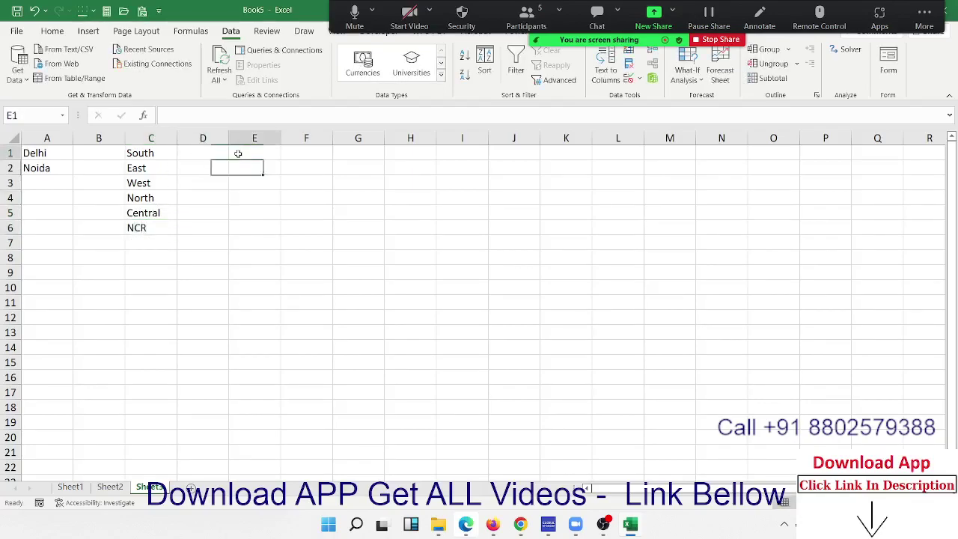
{"action": "type", "text": "Sec-"}
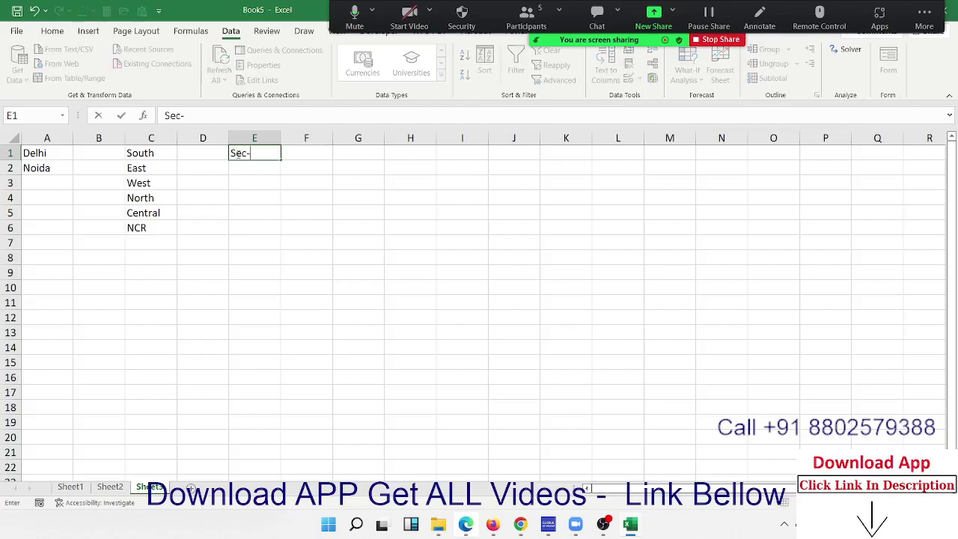
{"action": "type", "text": "1"}
{"action": "key", "text": "Return"}
{"action": "left_click", "coordinate": [250, 157]}
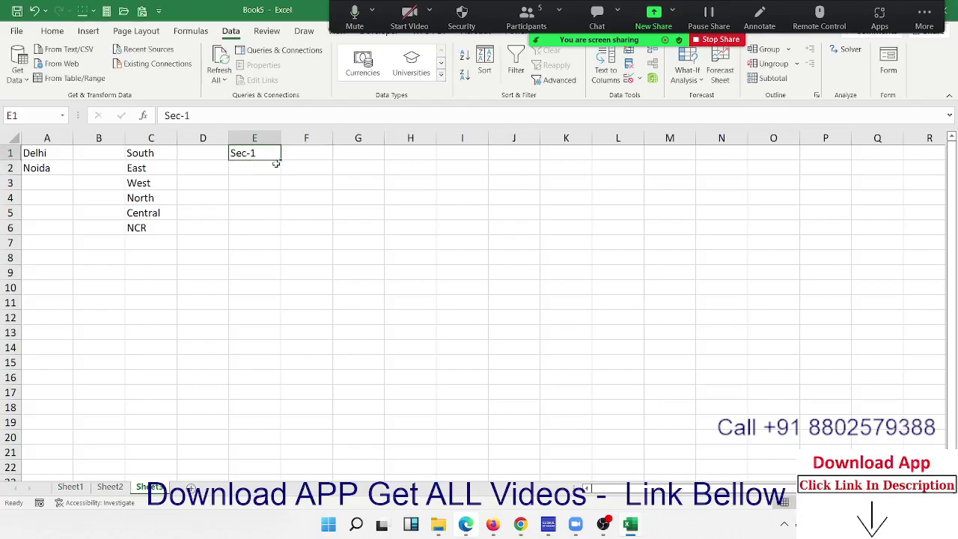
{"action": "left_click_drag", "start_coordinate": [277, 161], "coordinate": [253, 365]}
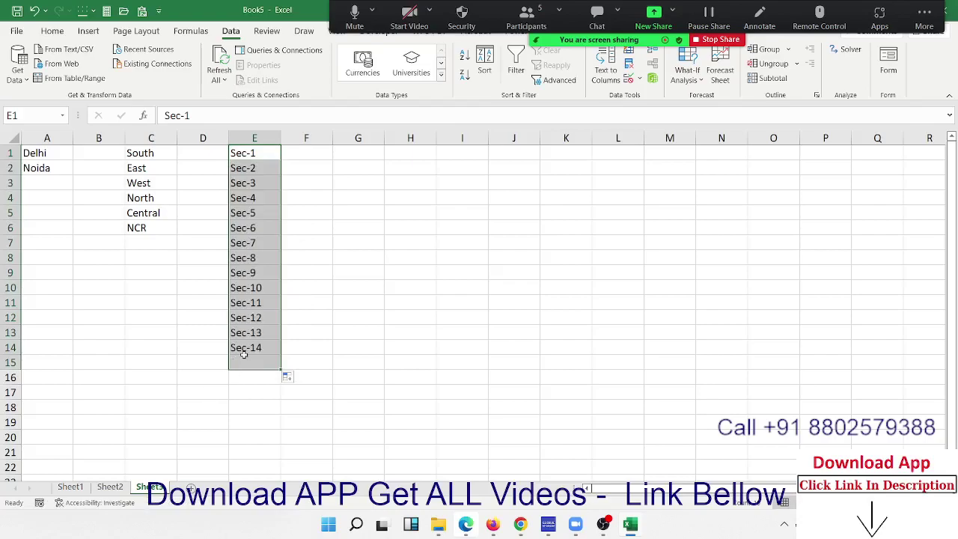
Label cell I2 'Select City'.
{"action": "left_click", "coordinate": [449, 169]}
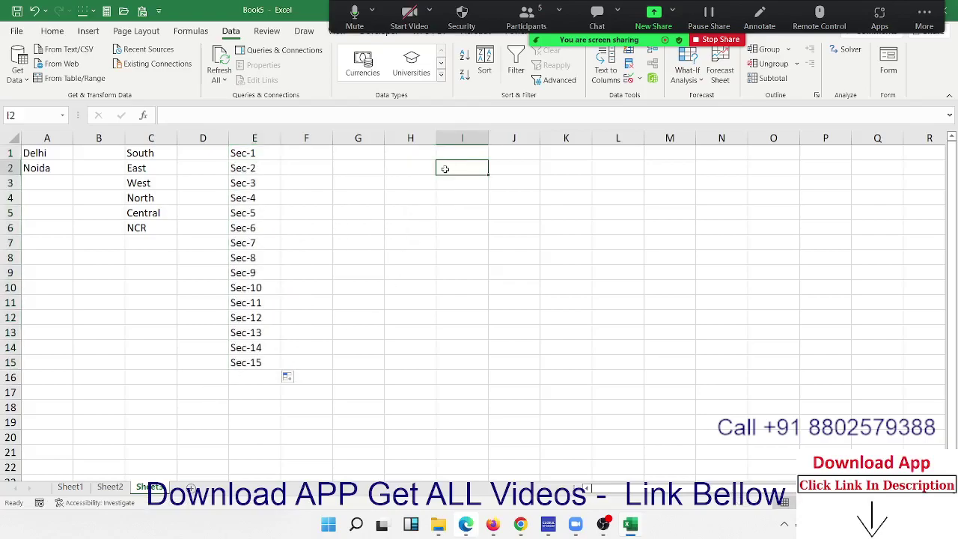
{"action": "type", "text": "Sel"}
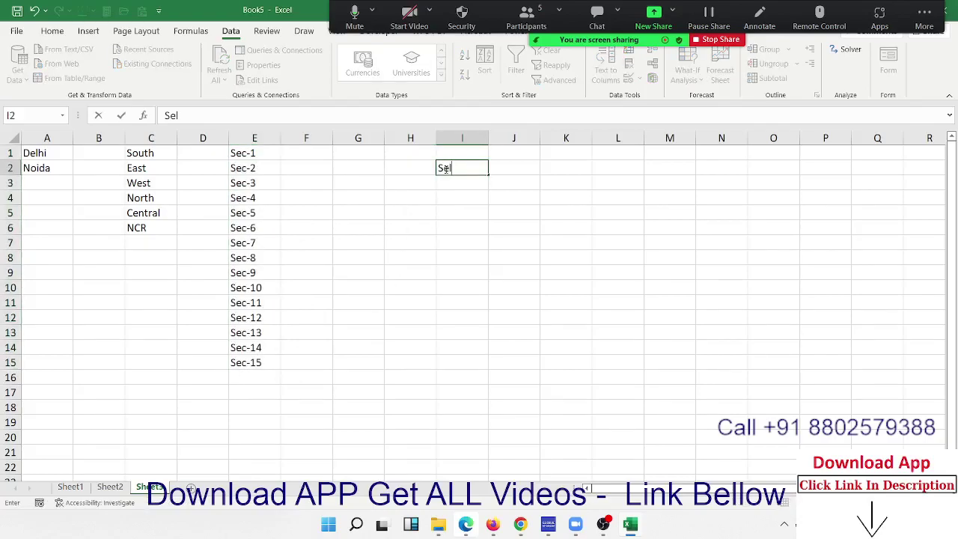
{"action": "type", "text": "ect Cit"}
{"action": "type", "text": "y"}
{"action": "key", "text": "Tab"}
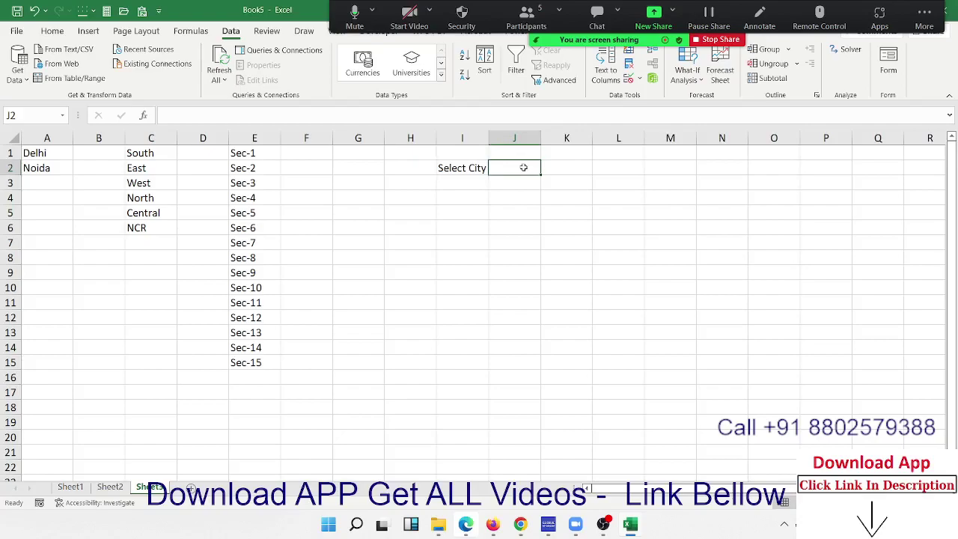
Label cell J2 'Select Area'.
{"action": "type", "text": "E"}
{"action": "key", "text": "BackSpace"}
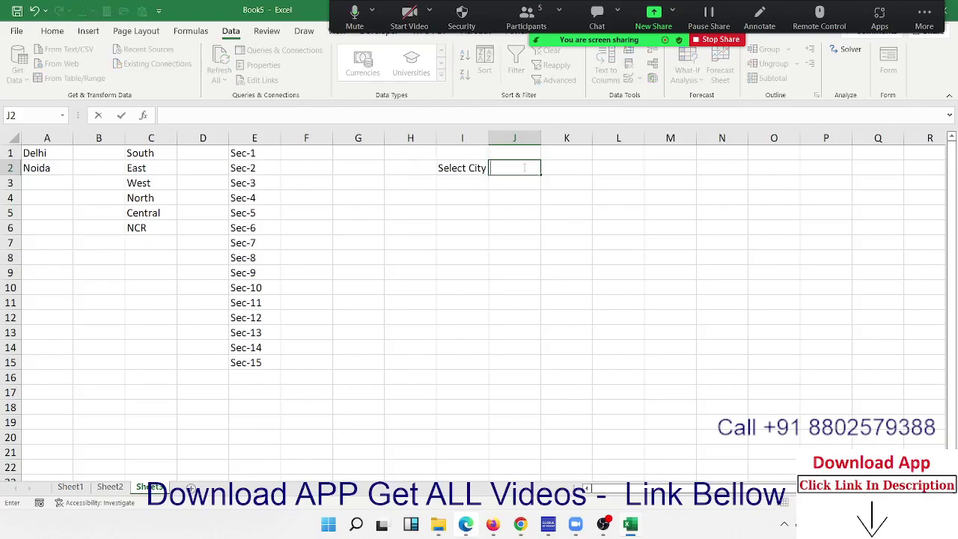
{"action": "type", "text": "Select"}
{"action": "type", "text": " Area"}
{"action": "key", "text": "Return"}
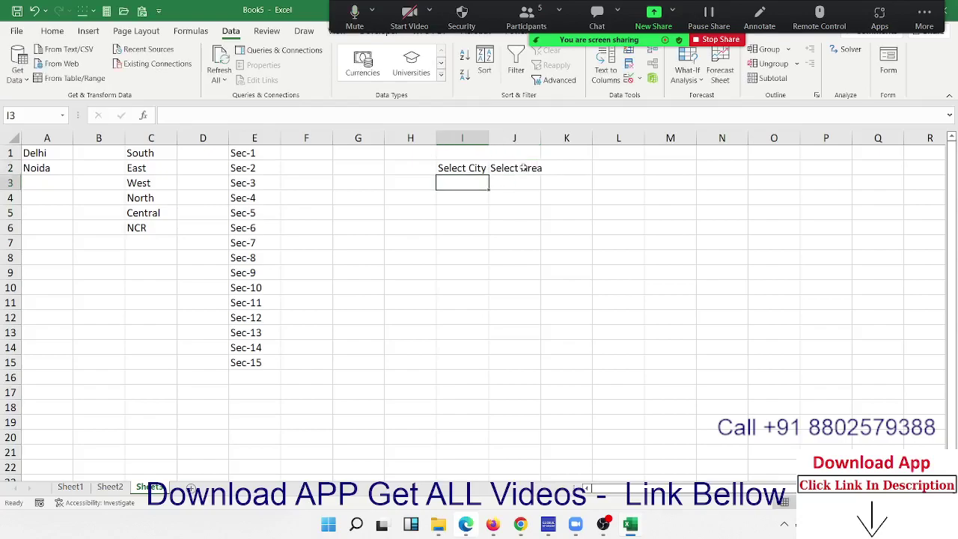
Give I3 a list validation sourced from the cities in $A$1:$A$2.
{"action": "left_click", "coordinate": [629, 78]}
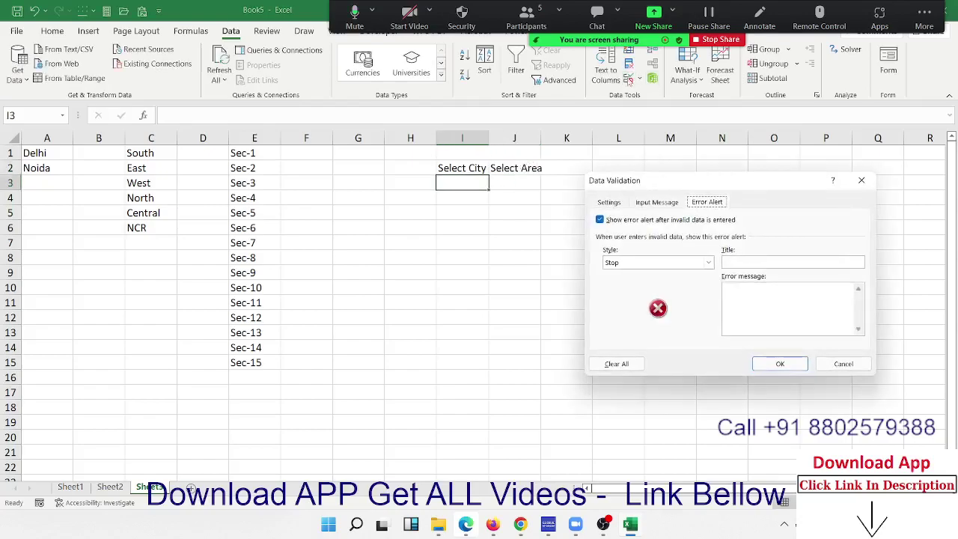
{"action": "left_click", "coordinate": [643, 244]}
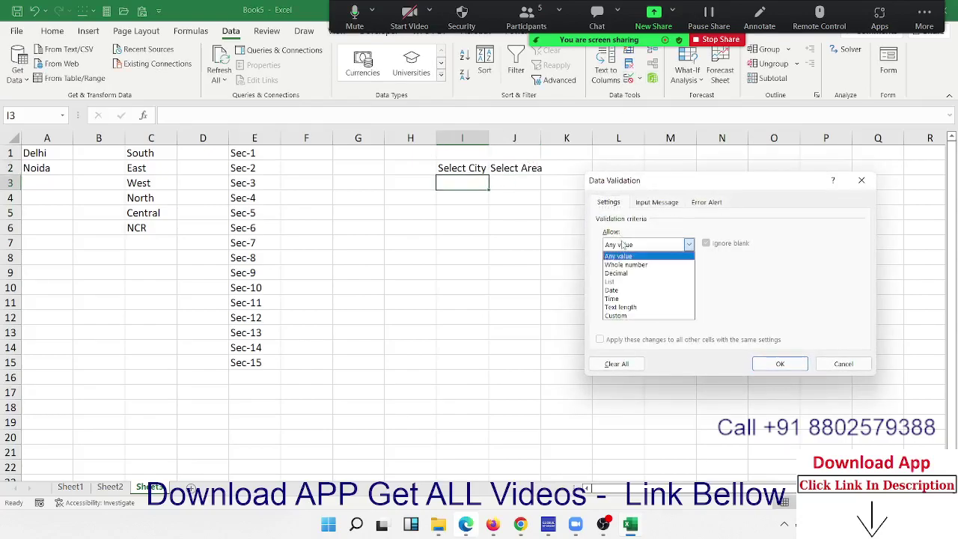
{"action": "left_click", "coordinate": [621, 278]}
{"action": "left_click", "coordinate": [676, 296]}
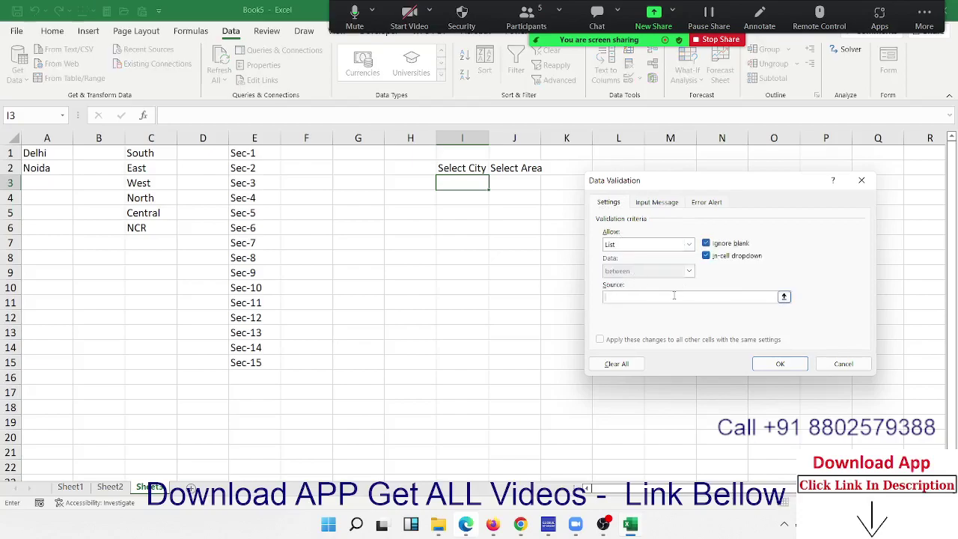
{"action": "left_click_drag", "start_coordinate": [41, 154], "coordinate": [42, 167]}
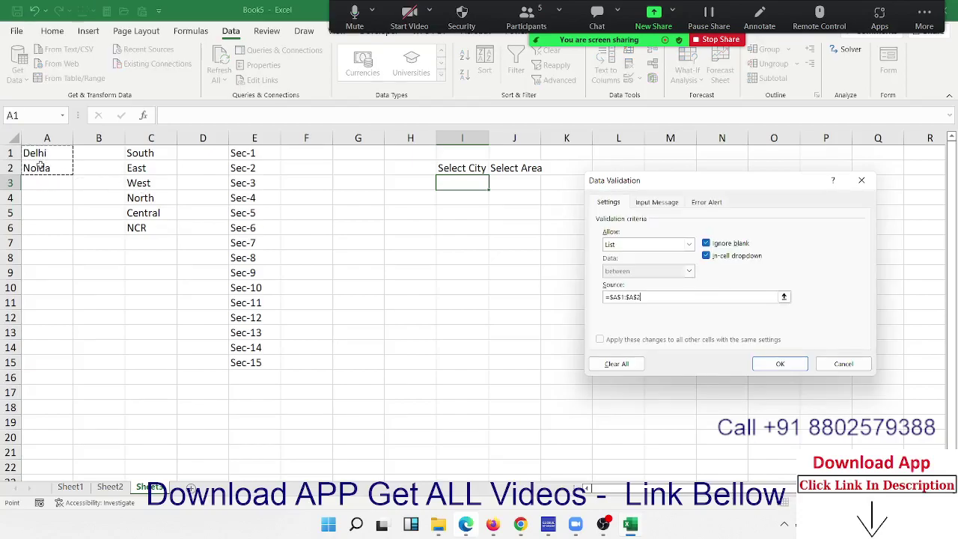
{"action": "left_click", "coordinate": [780, 364]}
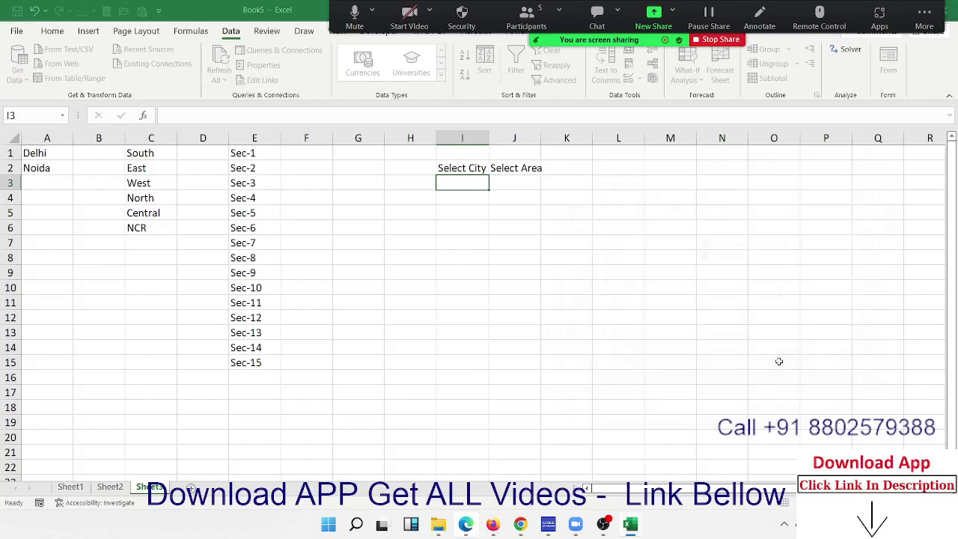
Choose Delhi in I3's drop-down after briefly trying Noida.
{"action": "left_click", "coordinate": [495, 184]}
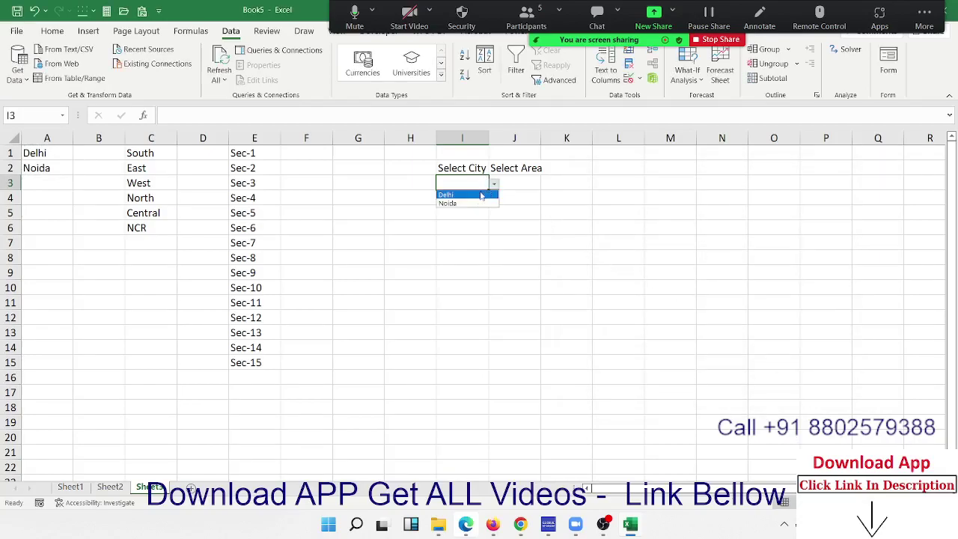
{"action": "left_click", "coordinate": [468, 203]}
{"action": "left_click", "coordinate": [494, 184]}
{"action": "left_click", "coordinate": [488, 193]}
{"action": "left_click", "coordinate": [523, 186]}
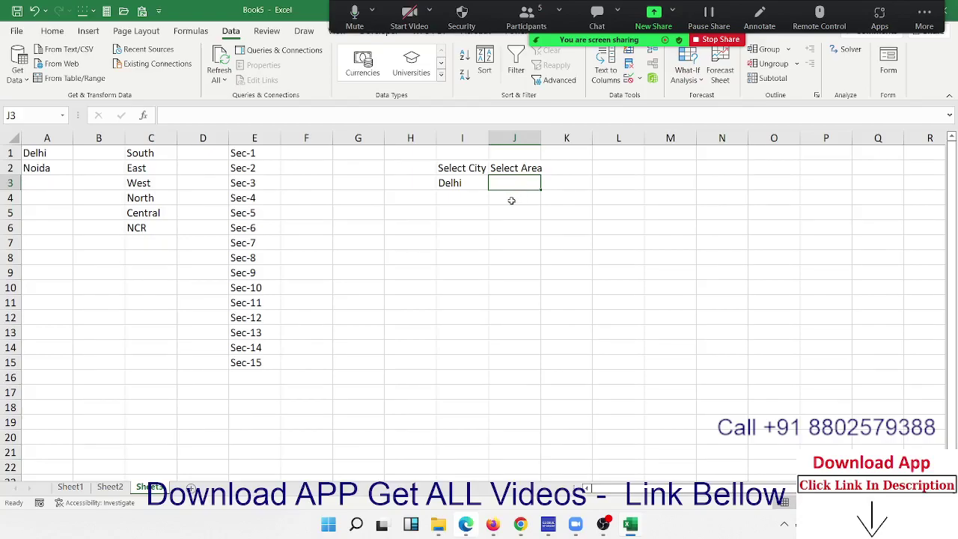
Define the name 'Delhi' for the area range C1:C6.
{"action": "left_click", "coordinate": [443, 208]}
{"action": "left_click", "coordinate": [163, 158]}
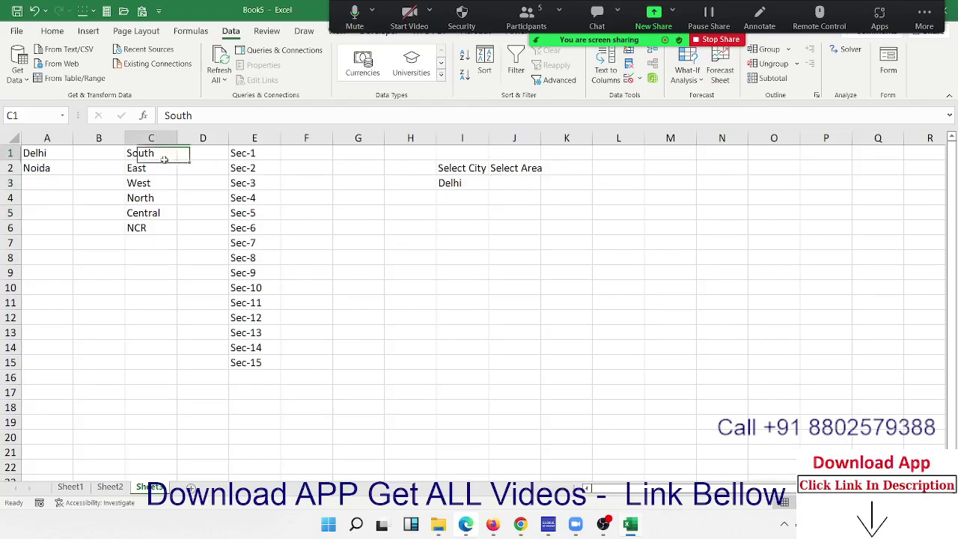
{"action": "left_click_drag", "start_coordinate": [164, 158], "coordinate": [156, 227]}
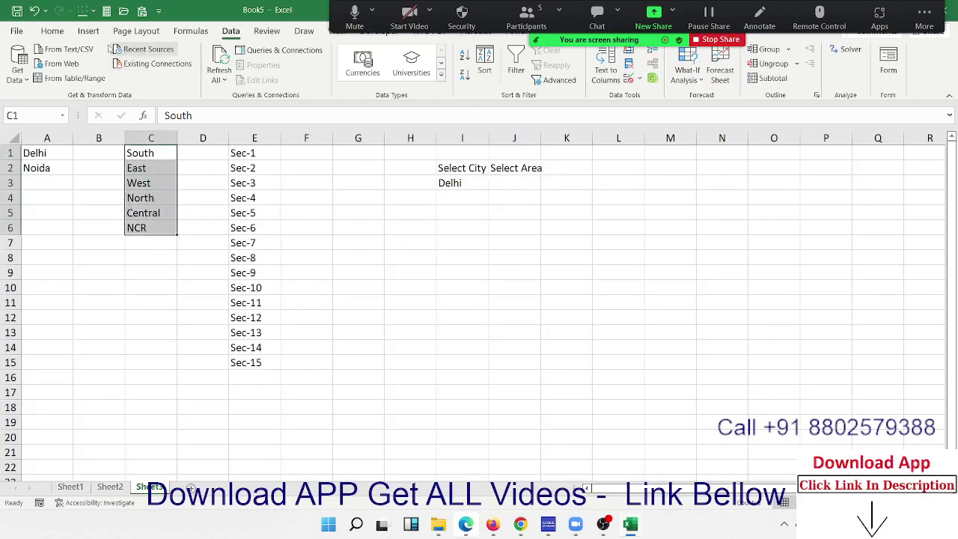
{"action": "left_click", "coordinate": [88, 32]}
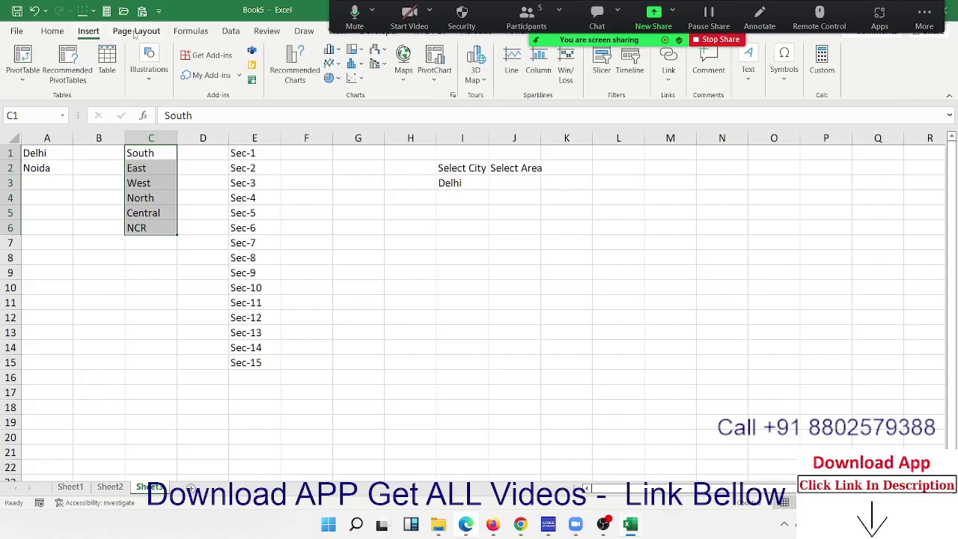
{"action": "left_click", "coordinate": [190, 32]}
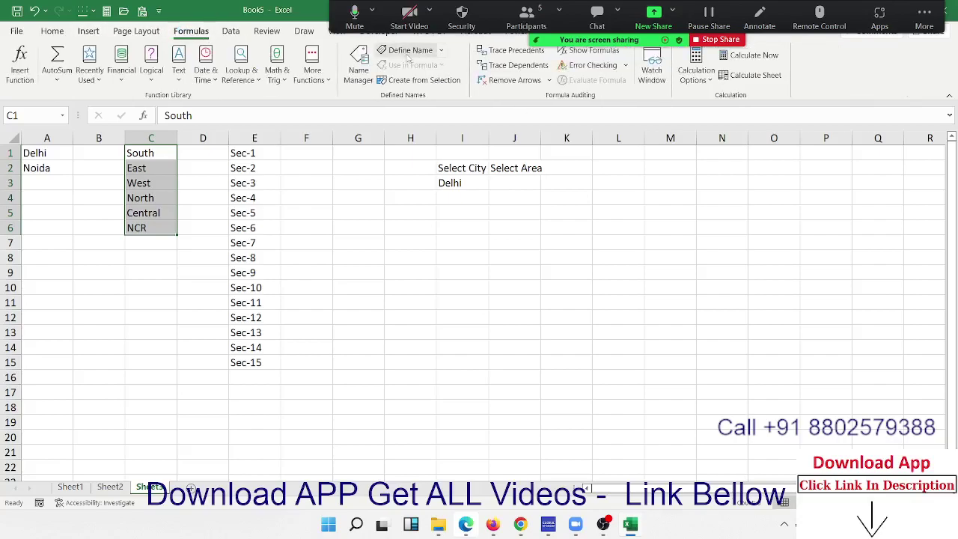
{"action": "left_click", "coordinate": [404, 54]}
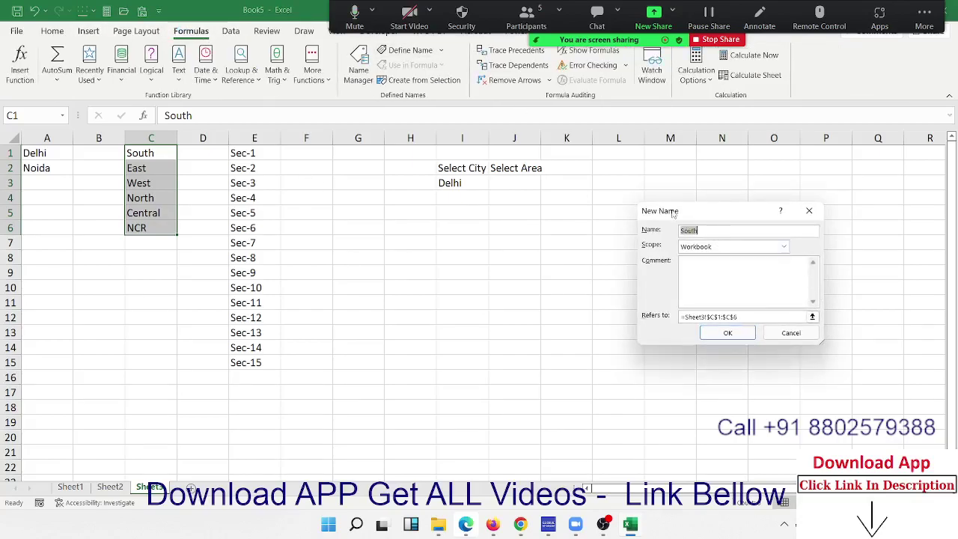
{"action": "mouse_move", "coordinate": [670, 210]}
{"action": "left_mouse_down"}
{"action": "mouse_move", "coordinate": [268, 236]}
{"action": "mouse_move", "coordinate": [283, 241]}
{"action": "left_mouse_up"}
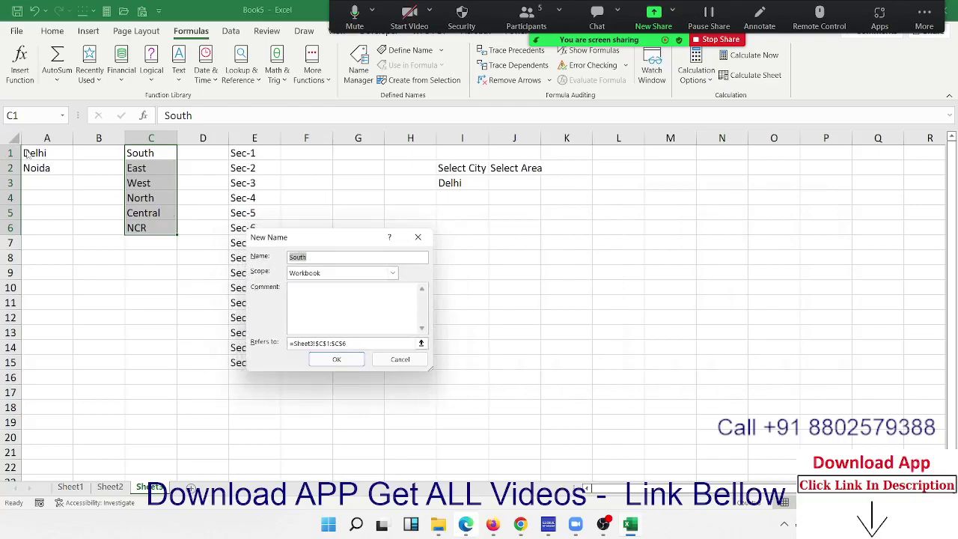
{"action": "type", "text": "Delhi"}
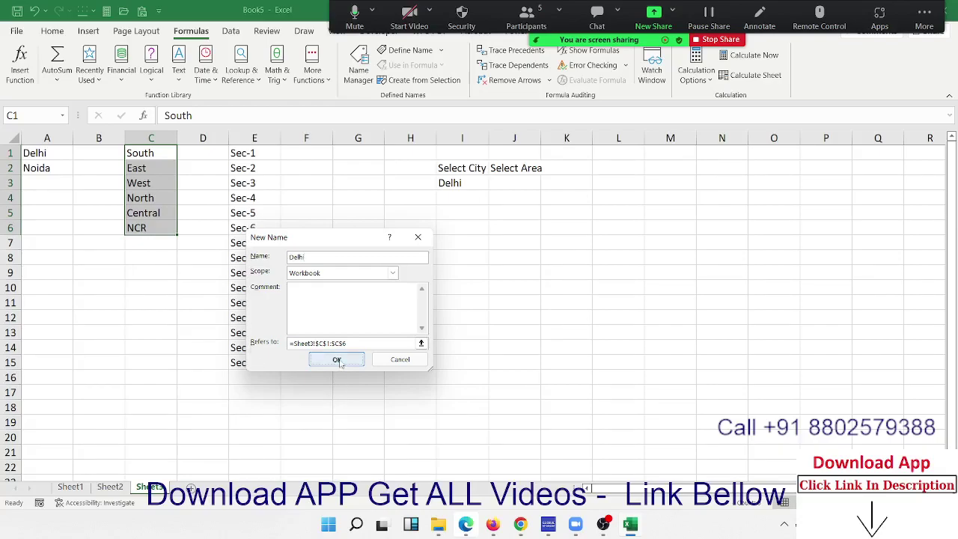
{"action": "left_click", "coordinate": [337, 360]}
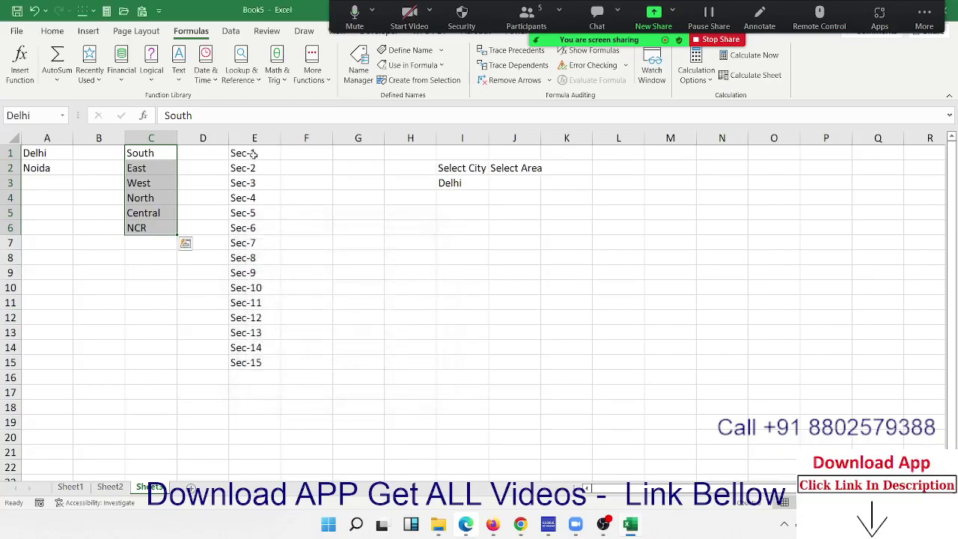
Define the name 'Noida' for the sector range E1:E15.
{"action": "left_click_drag", "start_coordinate": [255, 153], "coordinate": [241, 362]}
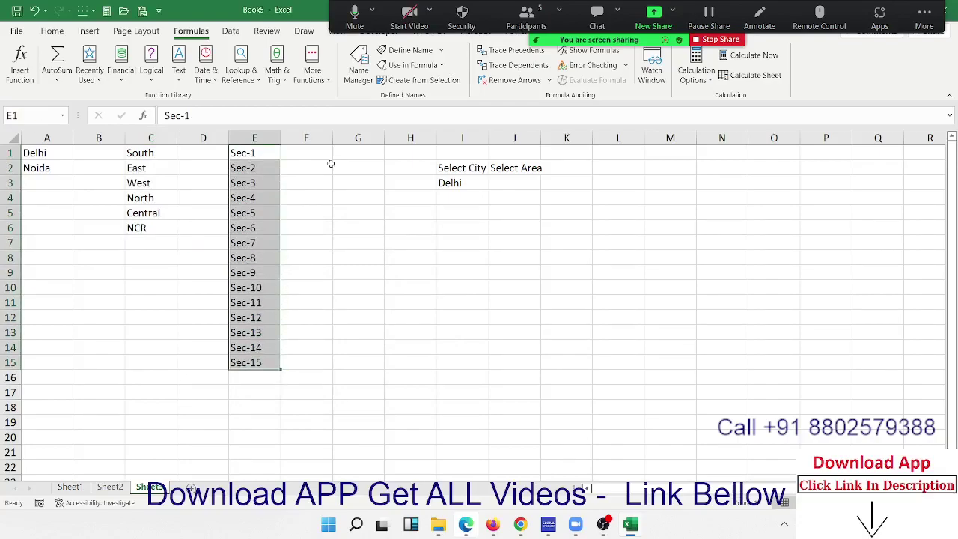
{"action": "left_click", "coordinate": [399, 54]}
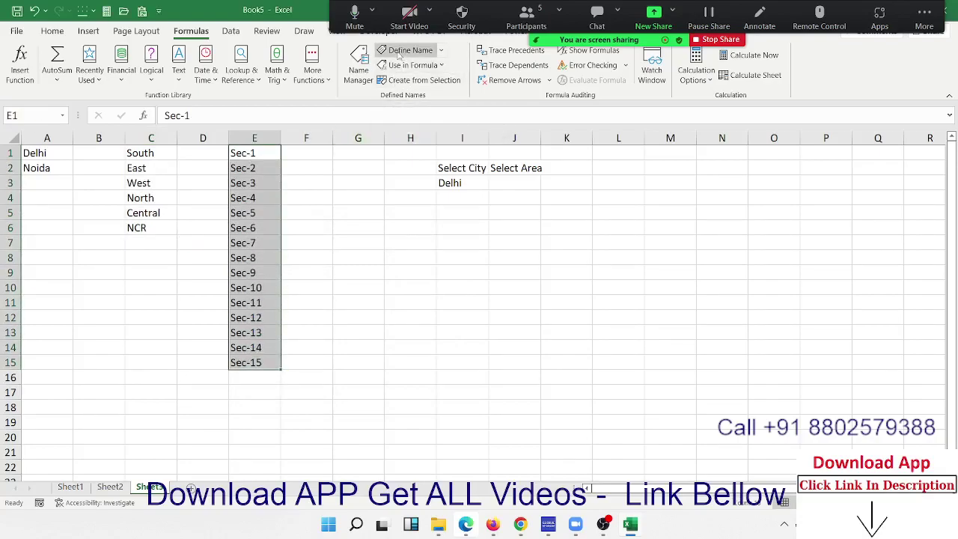
{"action": "type", "text": "Noida"}
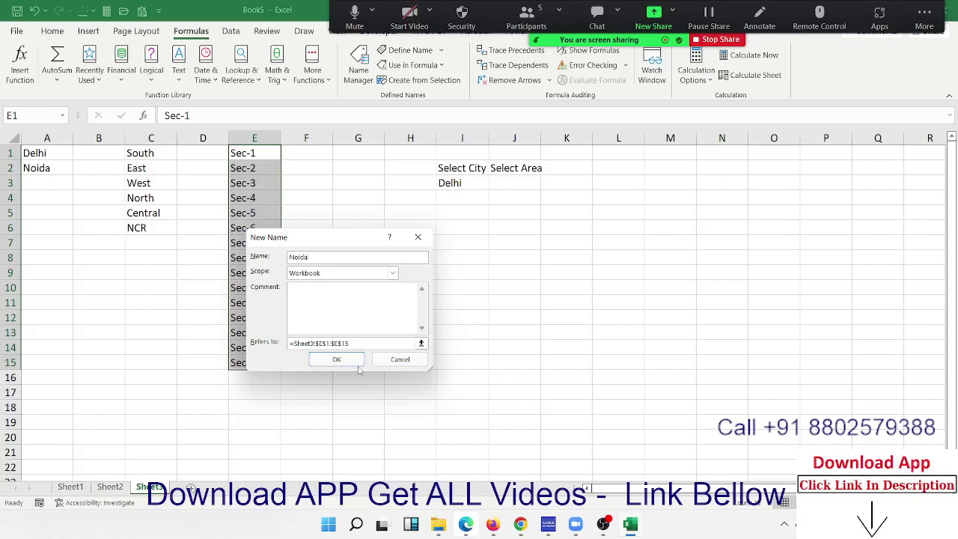
{"action": "left_click", "coordinate": [358, 366]}
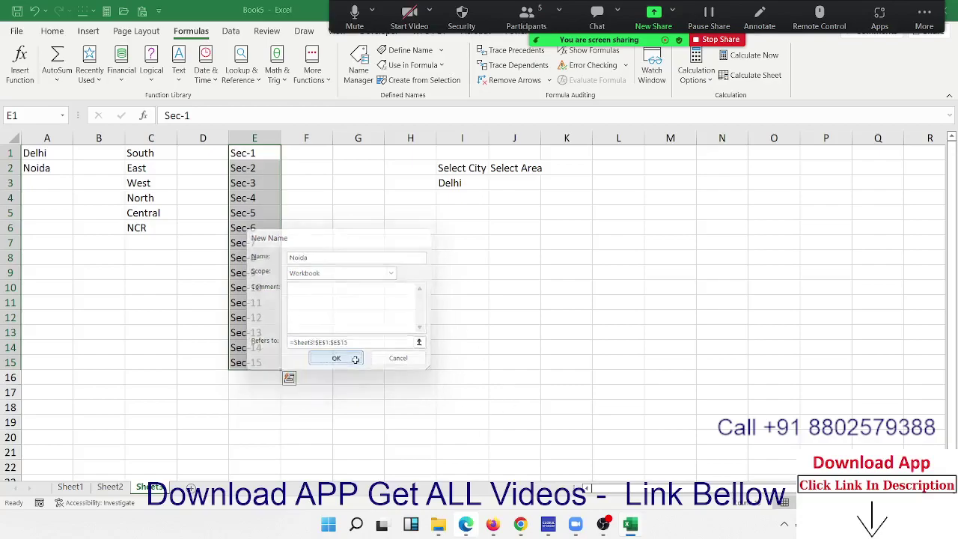
{"action": "left_click", "coordinate": [504, 184]}
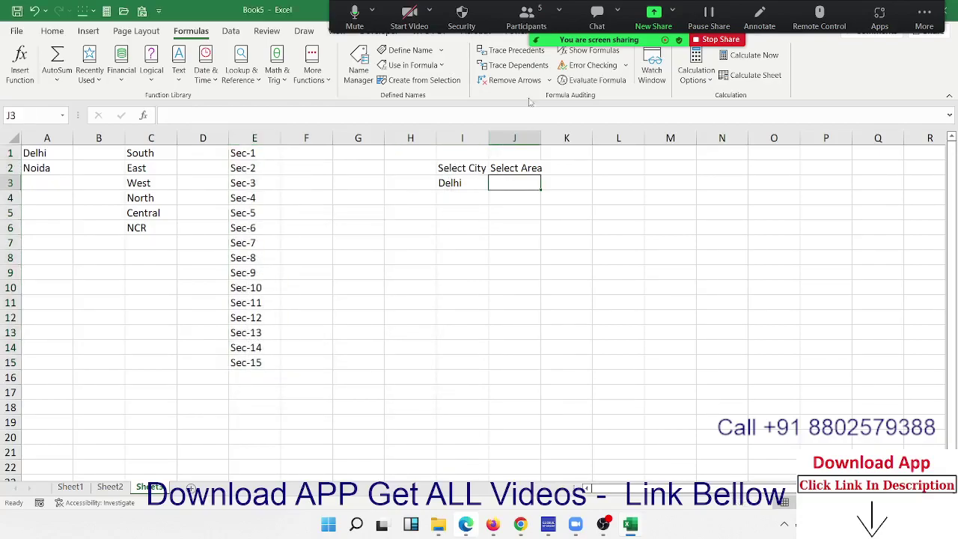
Add a list validation to J3 with an incomplete '=' source, then dismiss the resulting warning.
{"action": "left_click", "coordinate": [231, 30]}
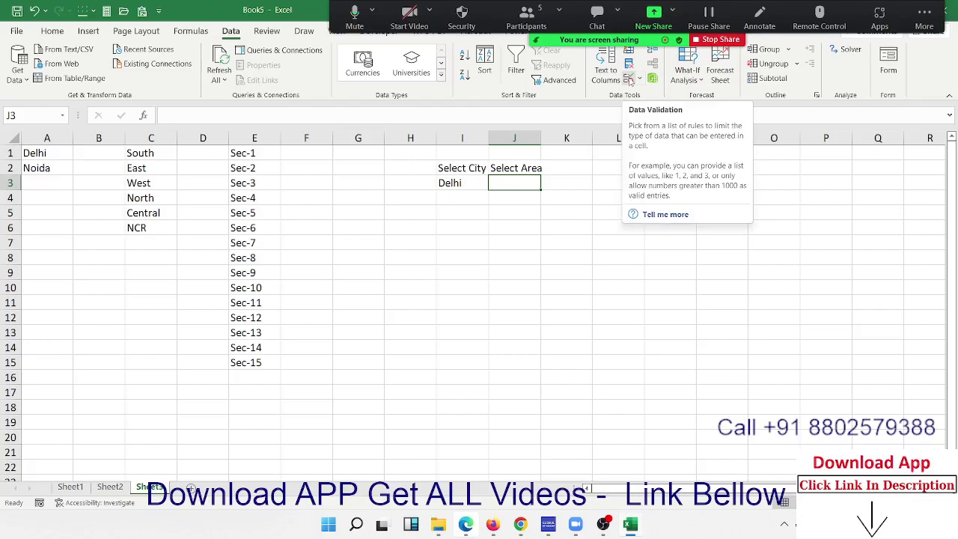
{"action": "left_click", "coordinate": [629, 79]}
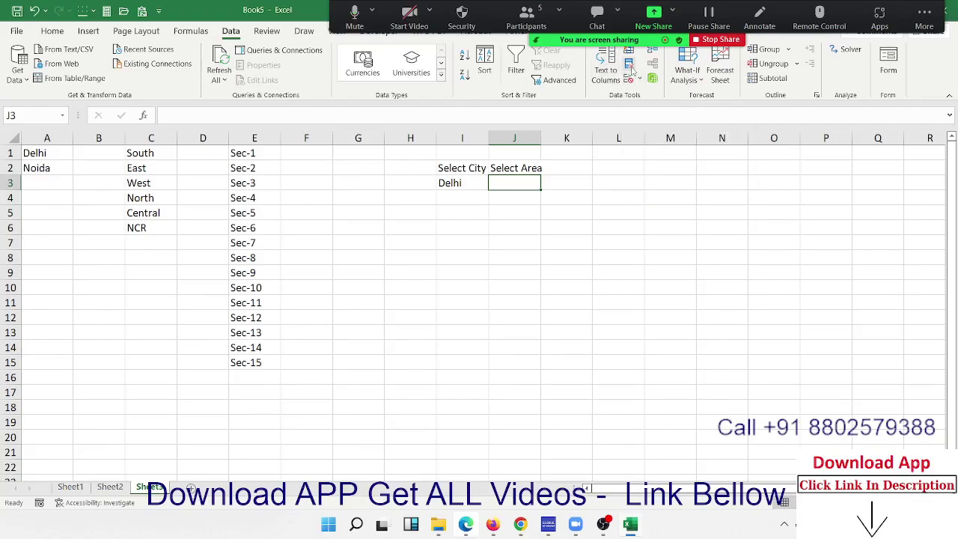
{"action": "left_click", "coordinate": [628, 78]}
{"action": "left_click", "coordinate": [238, 273]}
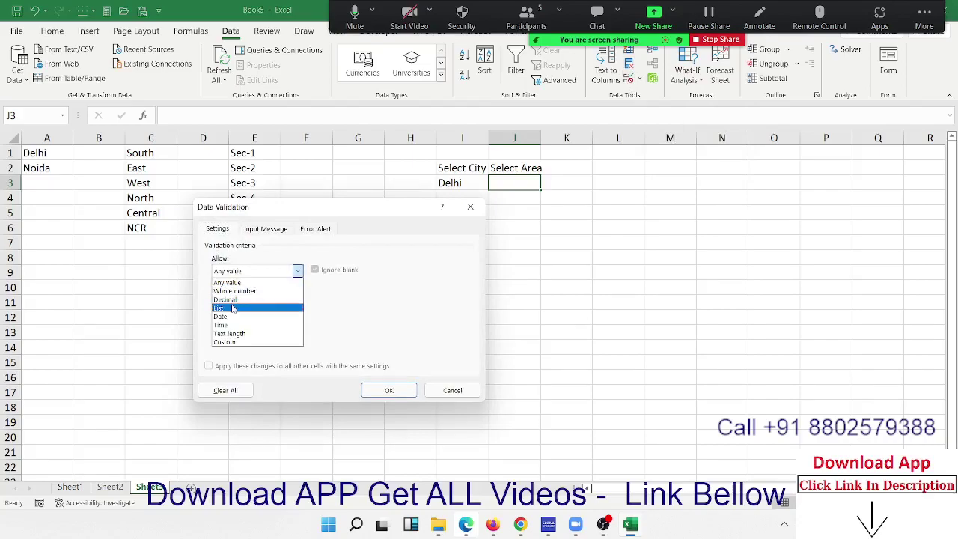
{"action": "left_click", "coordinate": [234, 308]}
{"action": "left_click_drag", "start_coordinate": [258, 213], "coordinate": [346, 218]}
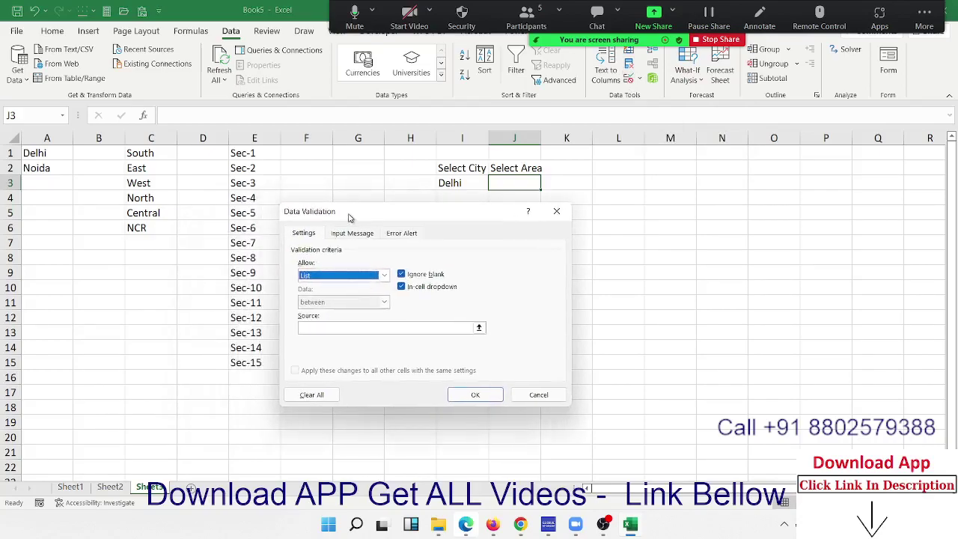
{"action": "left_click", "coordinate": [328, 327]}
{"action": "type", "text": "=delhi"}
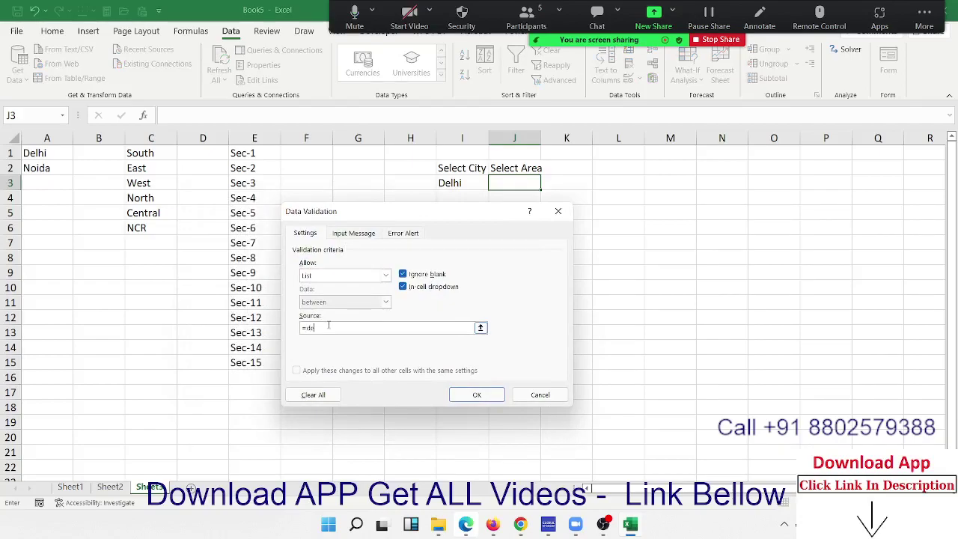
{"action": "left_click", "coordinate": [477, 395]}
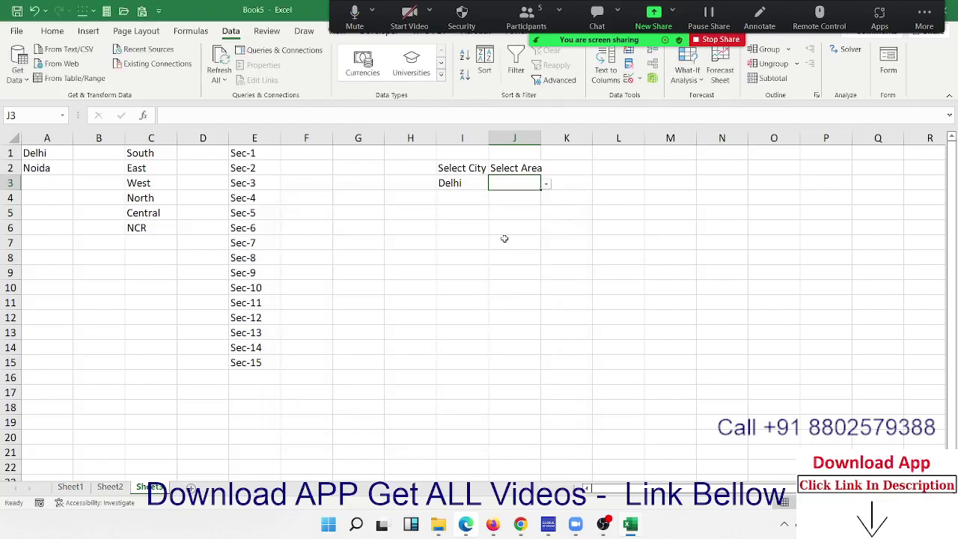
{"action": "left_click", "coordinate": [547, 184]}
{"action": "left_click", "coordinate": [547, 184]}
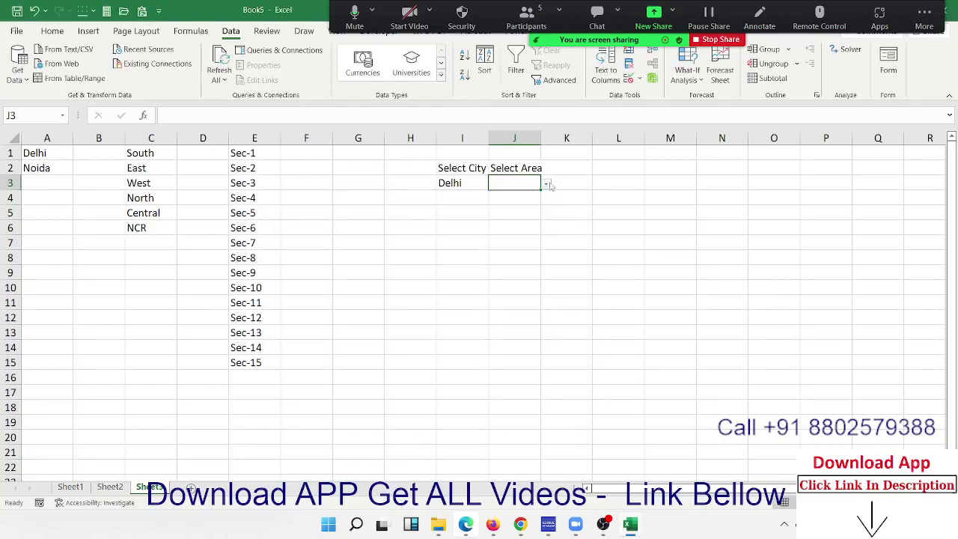
{"action": "left_click", "coordinate": [555, 80]}
{"action": "left_click", "coordinate": [421, 313]}
Set J3's list source to =INDIRECT($I$3) so it follows the city in I3.
{"action": "left_click", "coordinate": [629, 78]}
{"action": "left_click", "coordinate": [332, 329]}
{"action": "type", "text": "=indirect"}
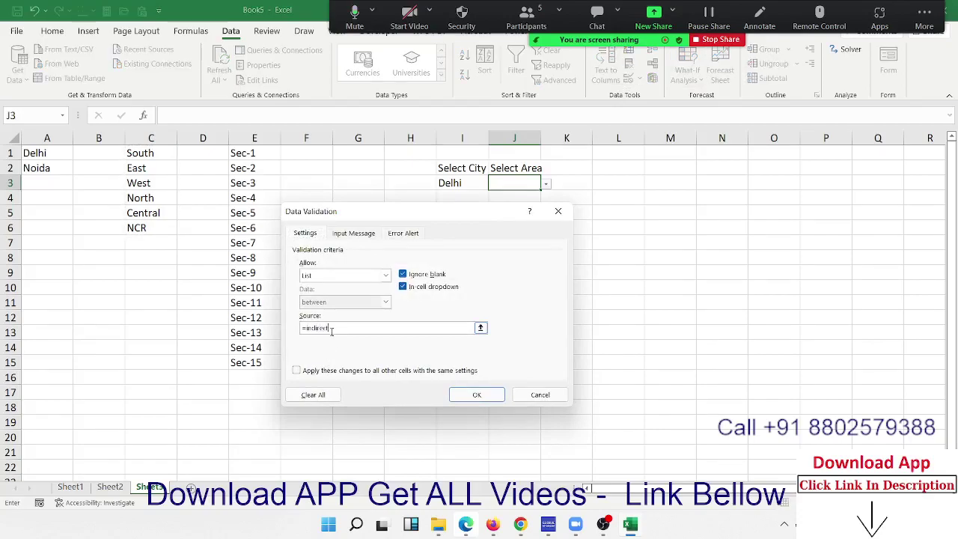
{"action": "type", "text": "("}
{"action": "left_click", "coordinate": [448, 182]}
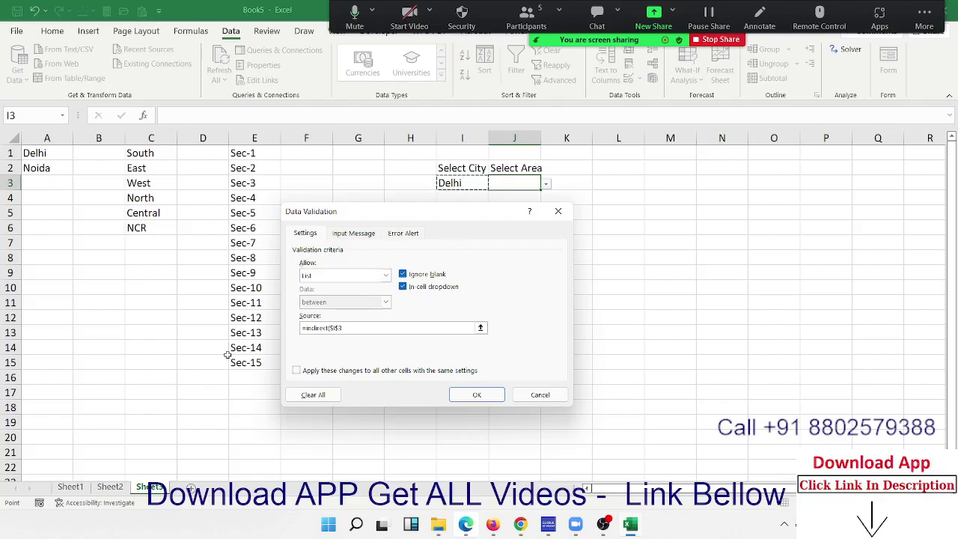
{"action": "type", "text": ")"}
{"action": "left_click", "coordinate": [470, 397]}
Switch I3 to Noida and check that J3's drop-down now lists the Sec sectors.
{"action": "left_click", "coordinate": [546, 183]}
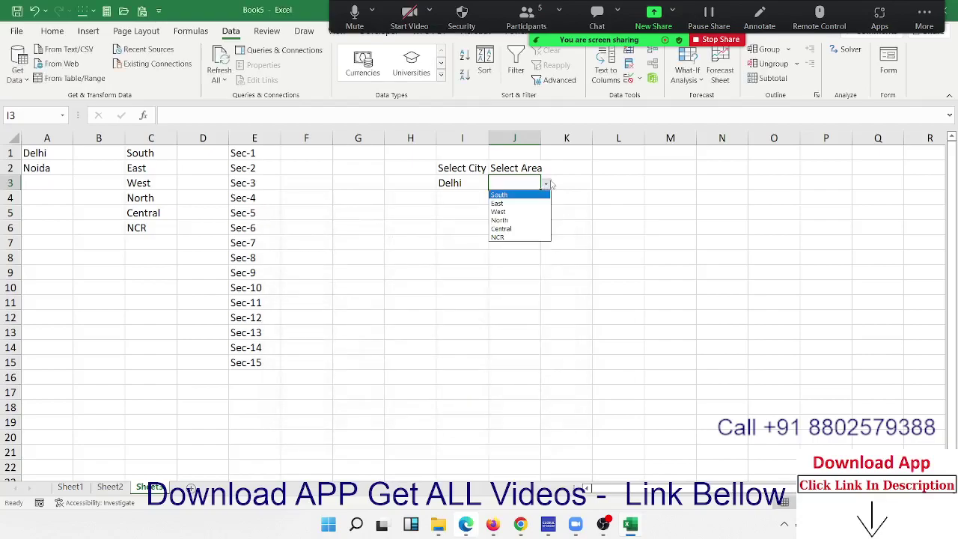
{"action": "left_click", "coordinate": [484, 183]}
{"action": "left_click", "coordinate": [484, 183]}
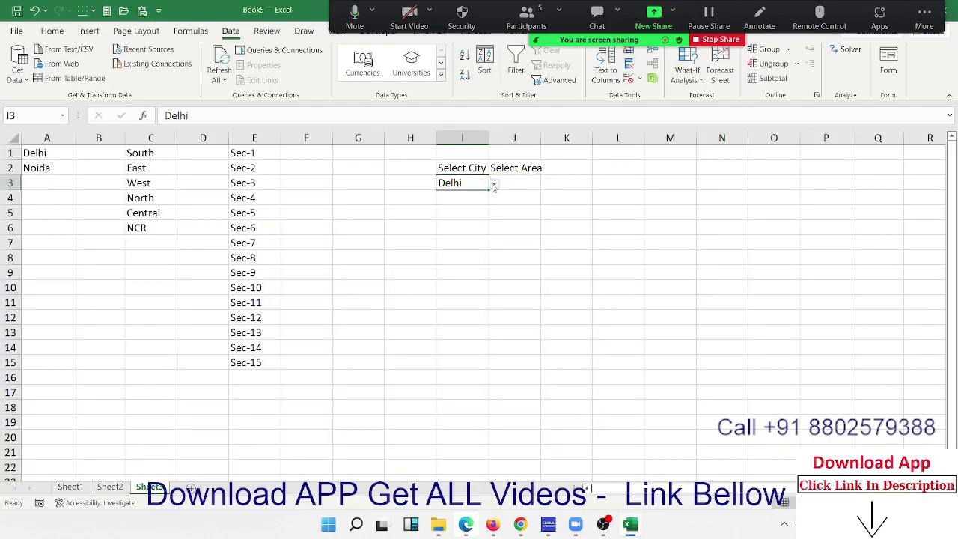
{"action": "left_click", "coordinate": [494, 186]}
{"action": "left_click", "coordinate": [455, 203]}
{"action": "left_click", "coordinate": [522, 184]}
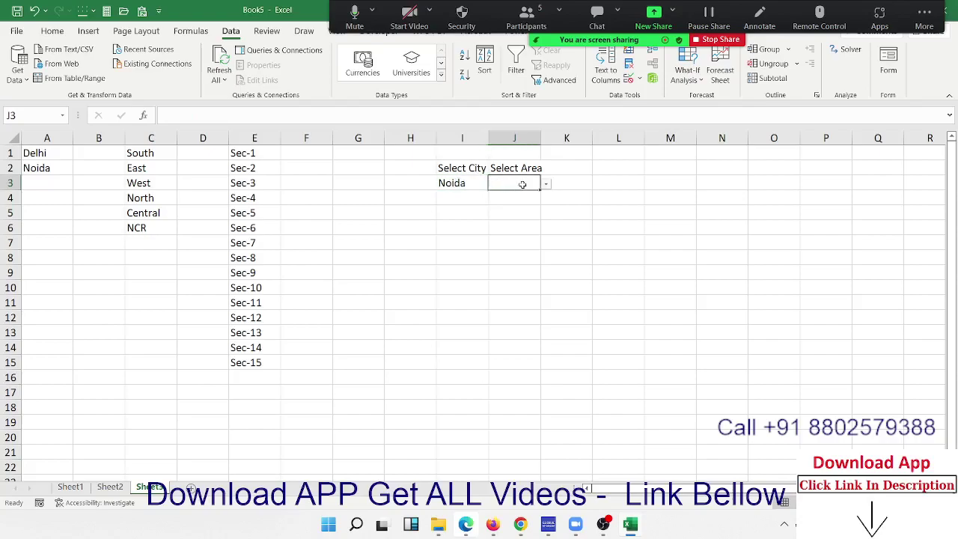
{"action": "left_click", "coordinate": [546, 184]}
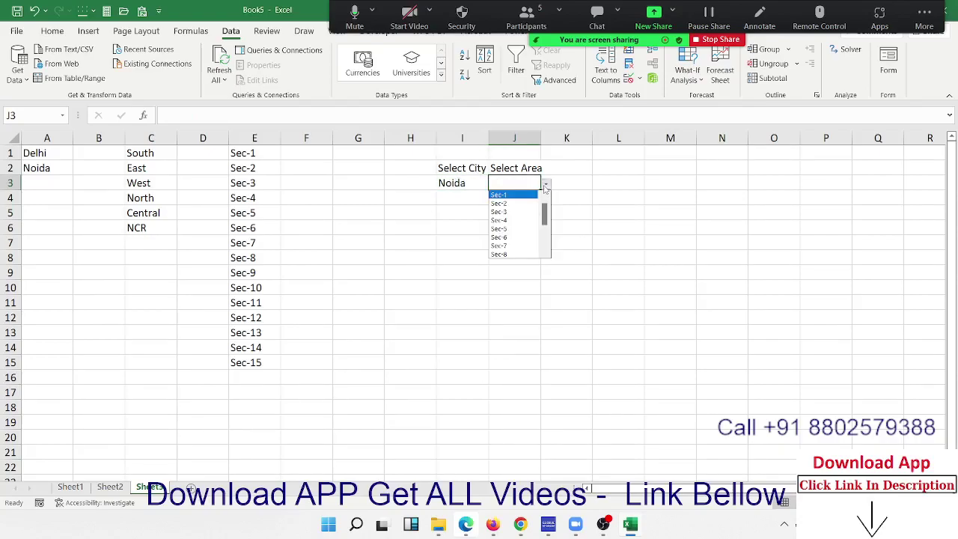
{"action": "left_click", "coordinate": [463, 183]}
{"action": "left_click", "coordinate": [464, 182]}
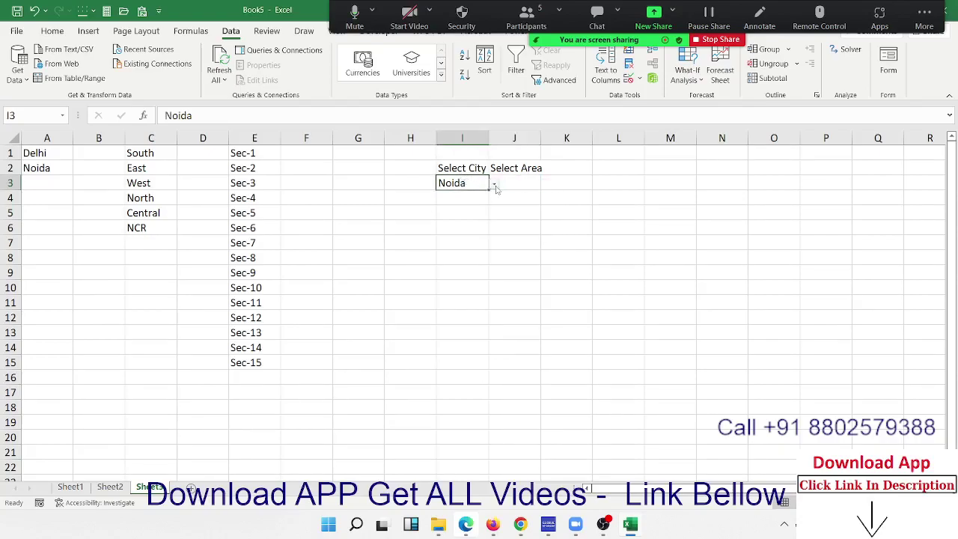
{"action": "left_click", "coordinate": [495, 187]}
{"action": "left_click", "coordinate": [554, 196]}
{"action": "left_click", "coordinate": [534, 183]}
{"action": "left_click", "coordinate": [547, 184]}
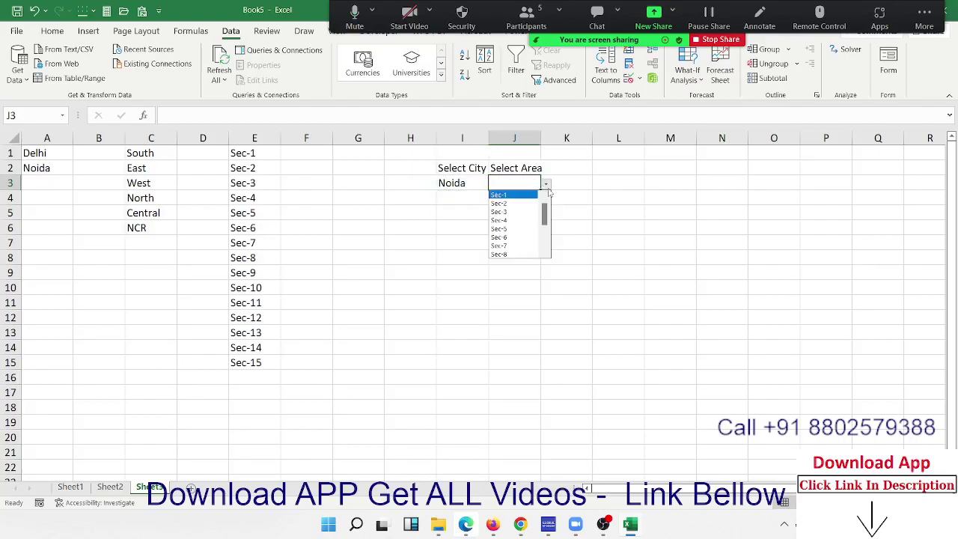
{"action": "left_click", "coordinate": [513, 184]}
Try a Custom validation rule on K3, then close the dialog without saving.
{"action": "left_click", "coordinate": [584, 181]}
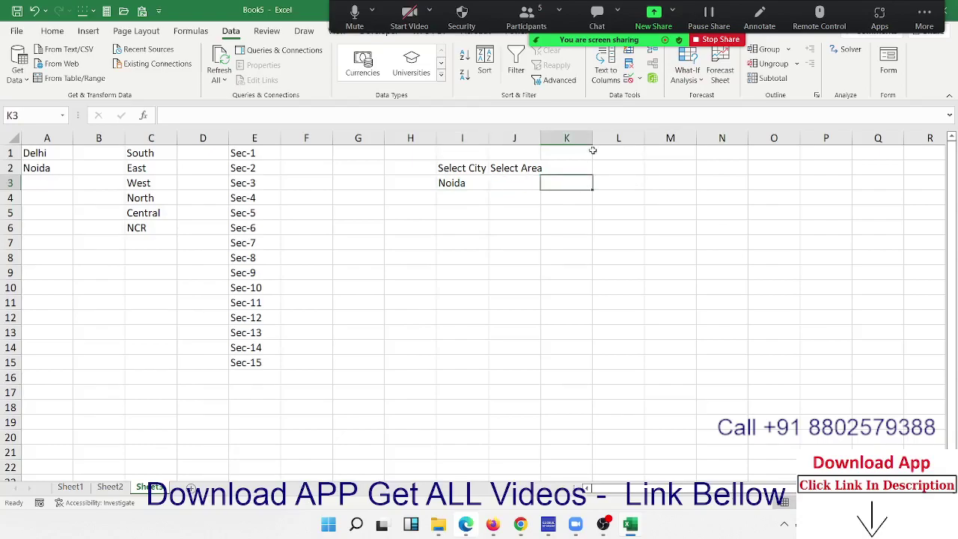
{"action": "left_click", "coordinate": [629, 79]}
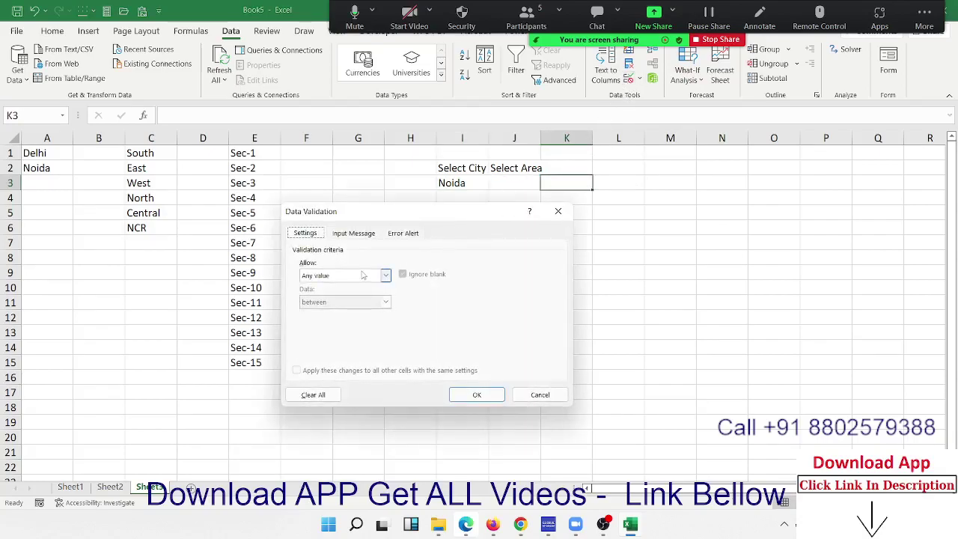
{"action": "left_click", "coordinate": [385, 275]}
{"action": "left_click", "coordinate": [322, 346]}
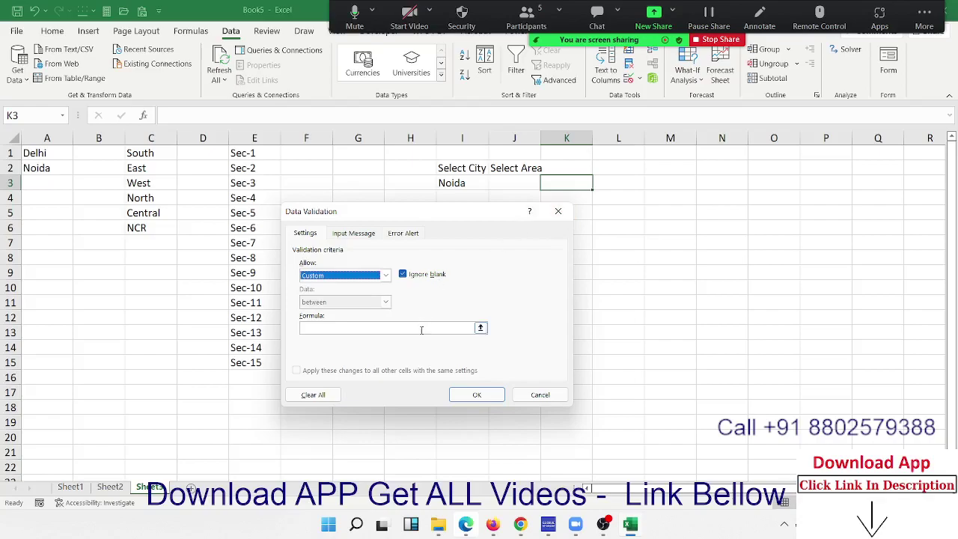
{"action": "left_click", "coordinate": [558, 211]}
Head column M with 'A/c' in M1.
{"action": "left_click", "coordinate": [657, 153]}
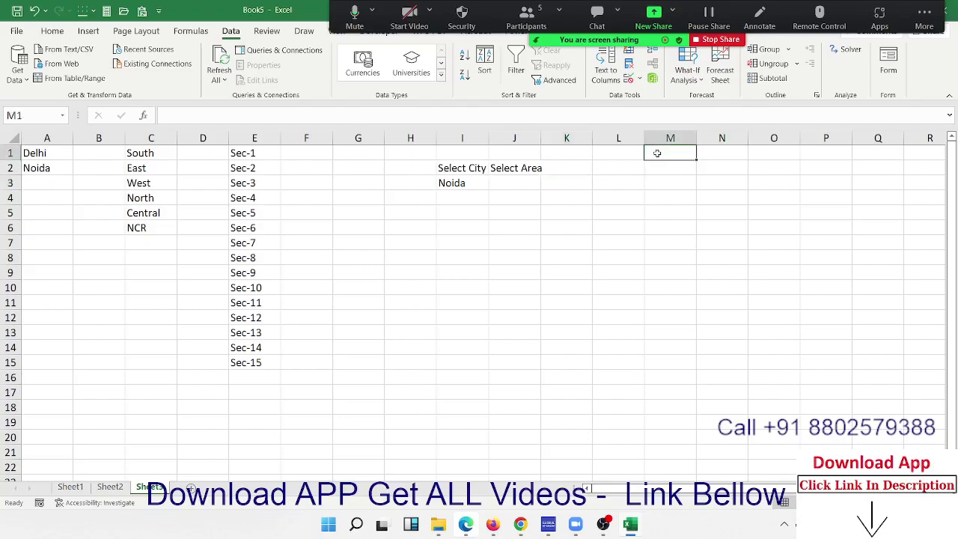
{"action": "type", "text": "A/c"}
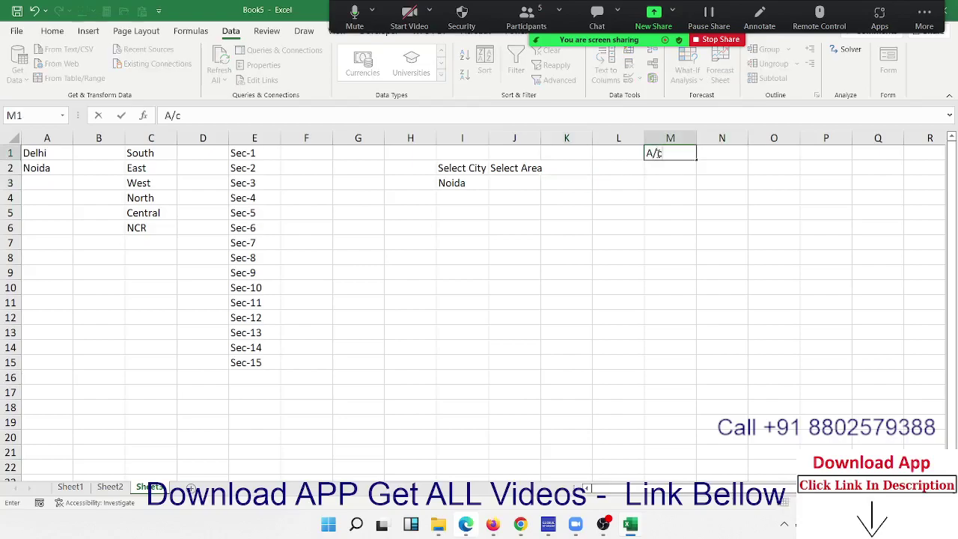
{"action": "key", "text": "Return"}
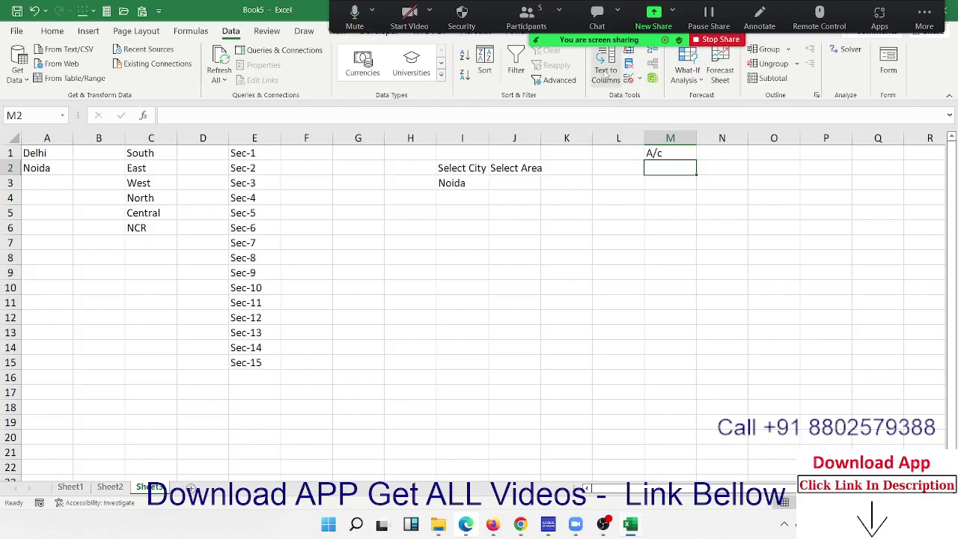
Give M2 a custom =COUNTIF(M:M,M2)>1 validation rule to block duplicate entries.
{"action": "left_click", "coordinate": [629, 78]}
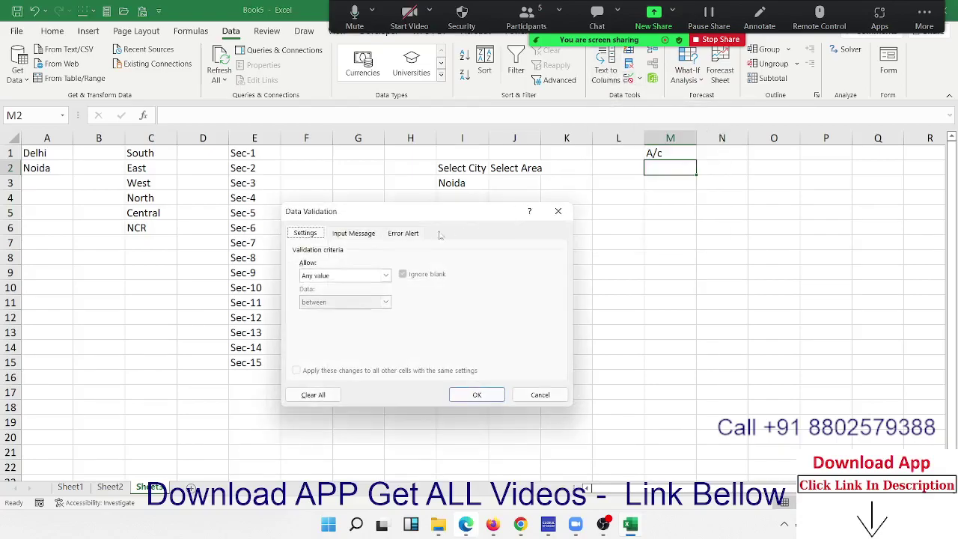
{"action": "left_click", "coordinate": [386, 276]}
{"action": "left_click", "coordinate": [326, 346]}
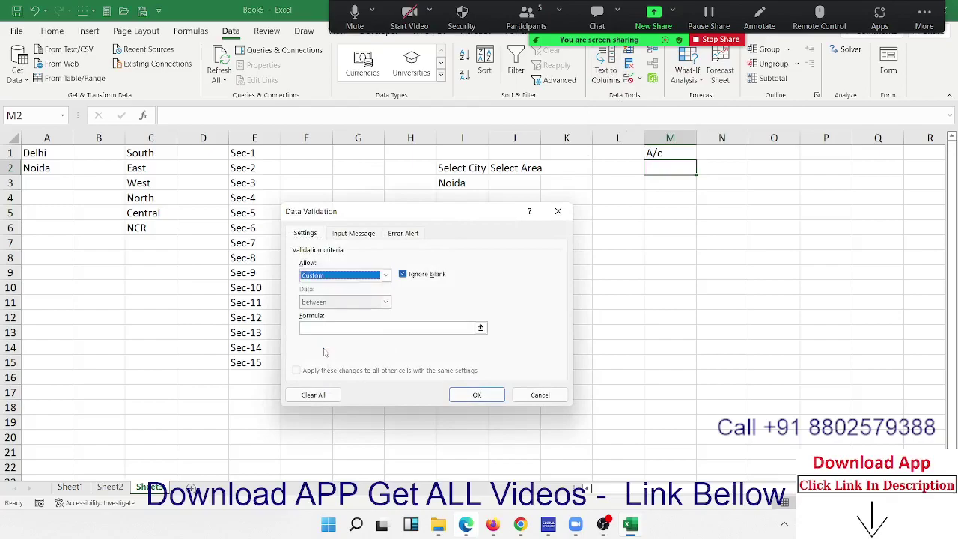
{"action": "left_click", "coordinate": [322, 327]}
{"action": "type", "text": "=count"}
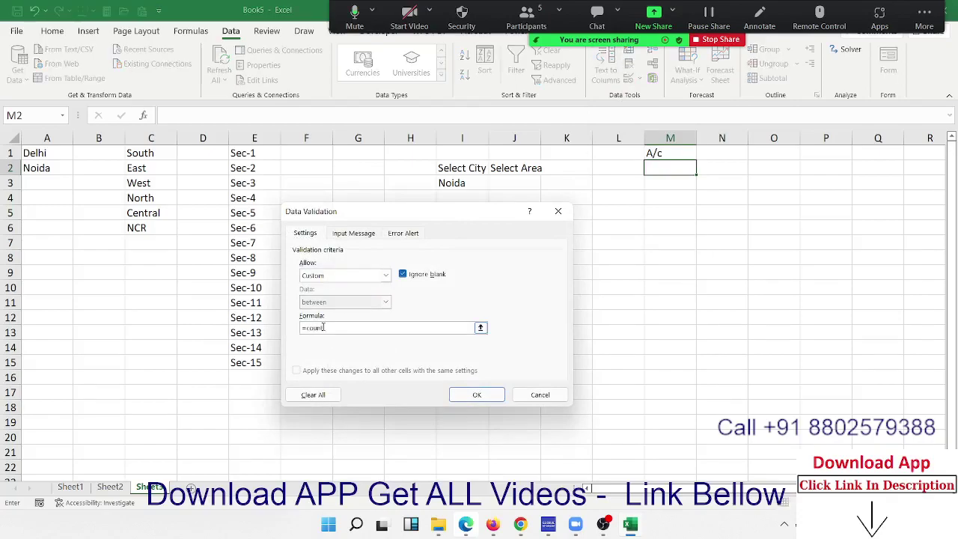
{"action": "type", "text": "(M:M,m2)>1"}
{"action": "left_click", "coordinate": [477, 395]}
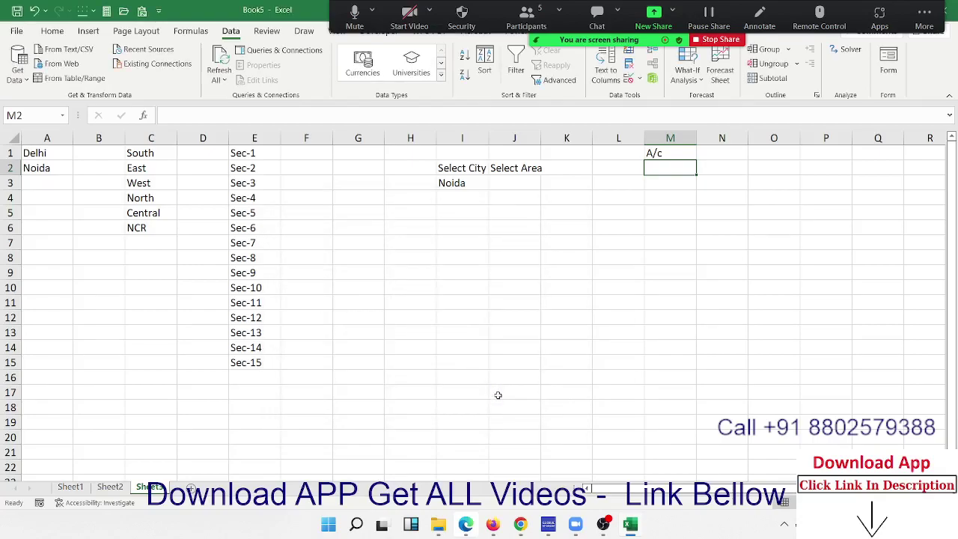
Paste only M2's validation rule onto the cells below it, down to about M21.
{"action": "key", "text": "ctrl+c"}
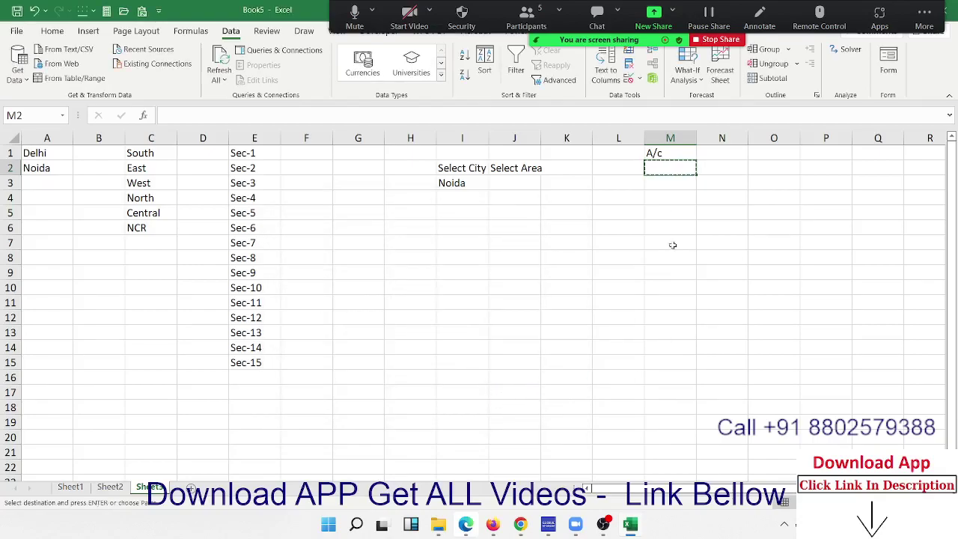
{"action": "left_click_drag", "start_coordinate": [676, 187], "coordinate": [657, 449]}
{"action": "right_click", "coordinate": [665, 354]}
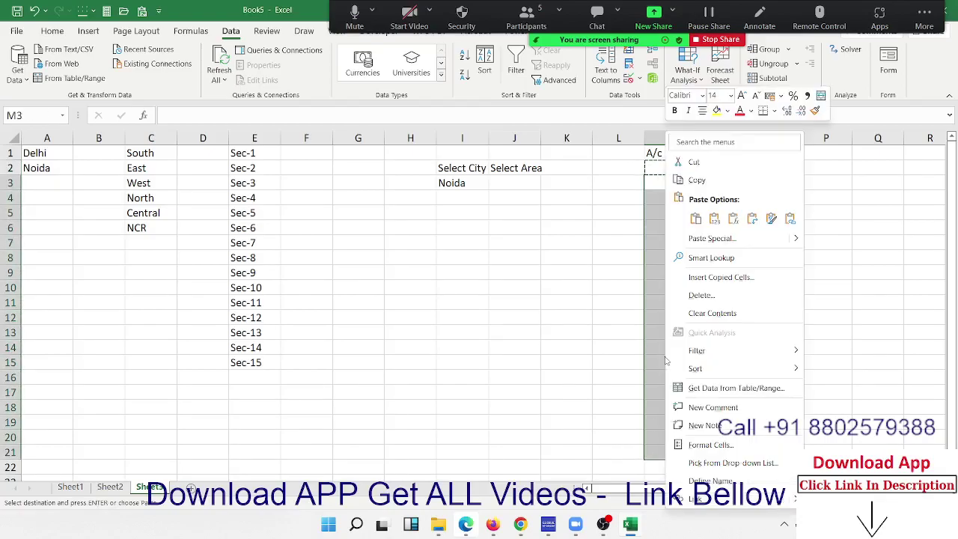
{"action": "left_click", "coordinate": [713, 238]}
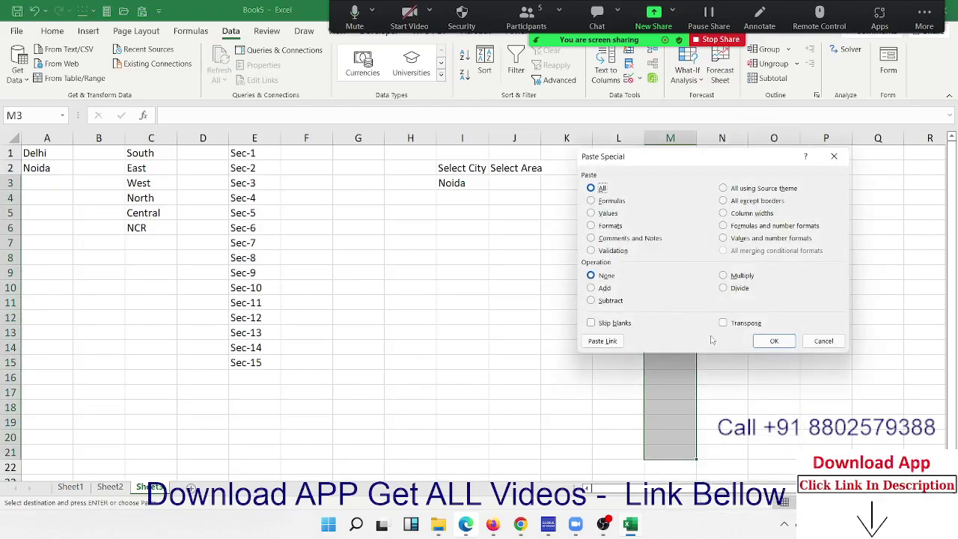
{"action": "left_click", "coordinate": [613, 251]}
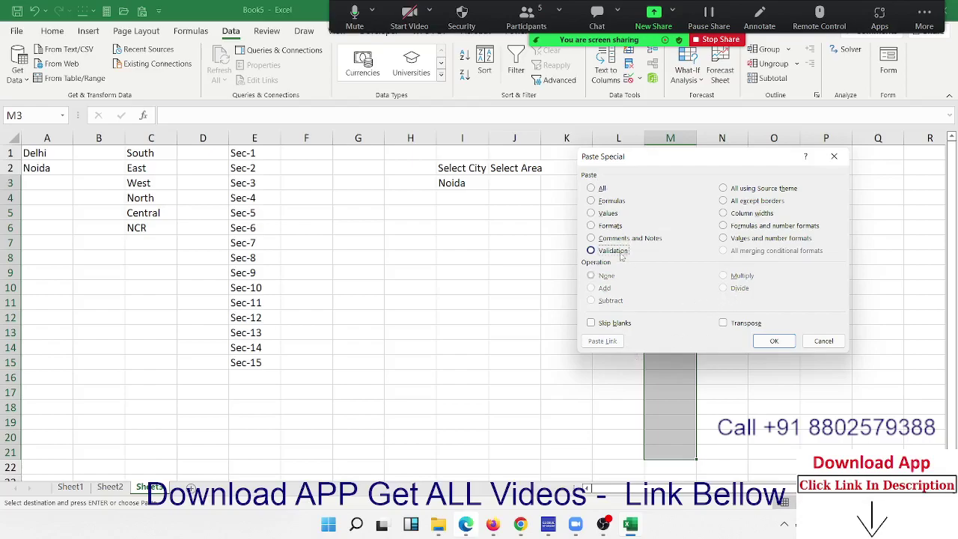
{"action": "left_click", "coordinate": [768, 342]}
{"action": "left_click", "coordinate": [673, 197]}
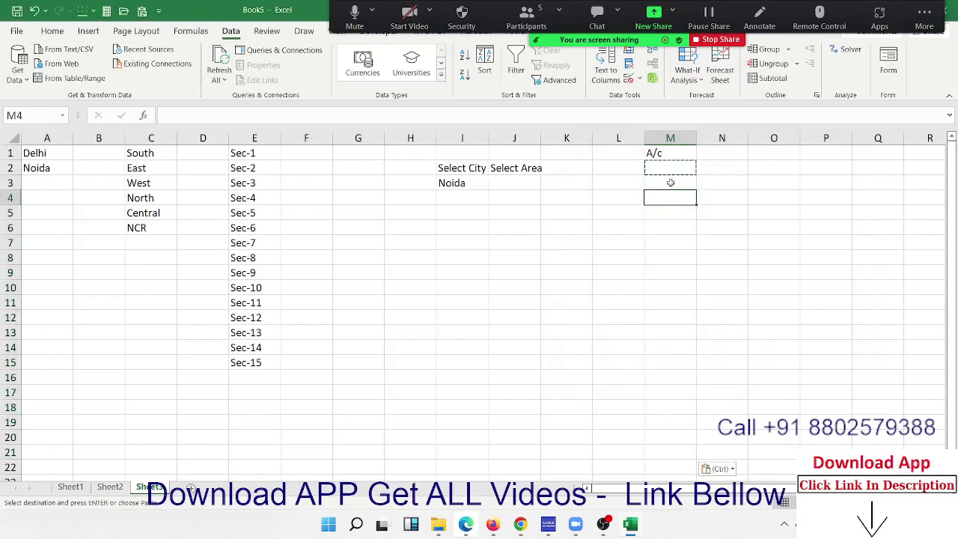
Confirm that entering 1 in M2 is rejected, then cancel the entry.
{"action": "left_click", "coordinate": [667, 173]}
{"action": "type", "text": "1"}
{"action": "key", "text": "Return"}
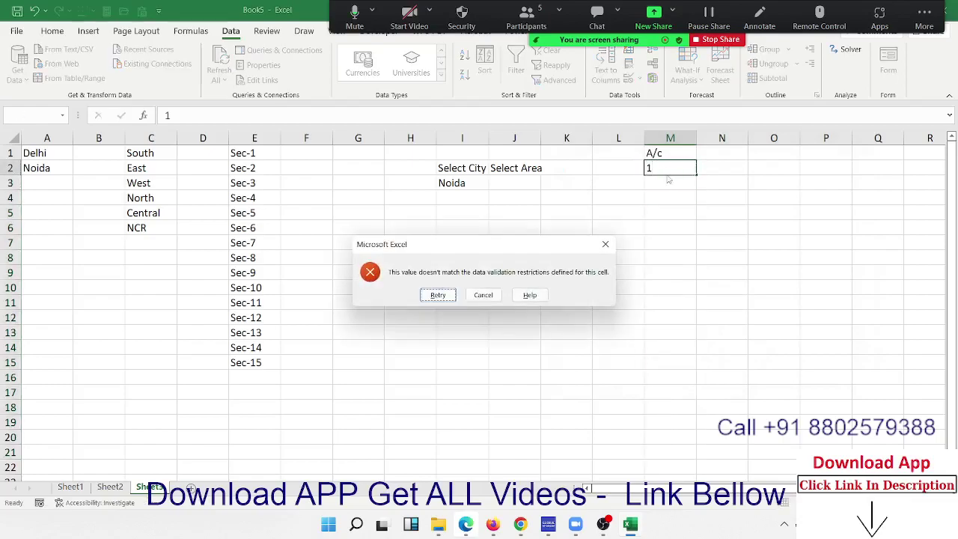
{"action": "key", "text": "Return"}
{"action": "key", "text": "Return"}
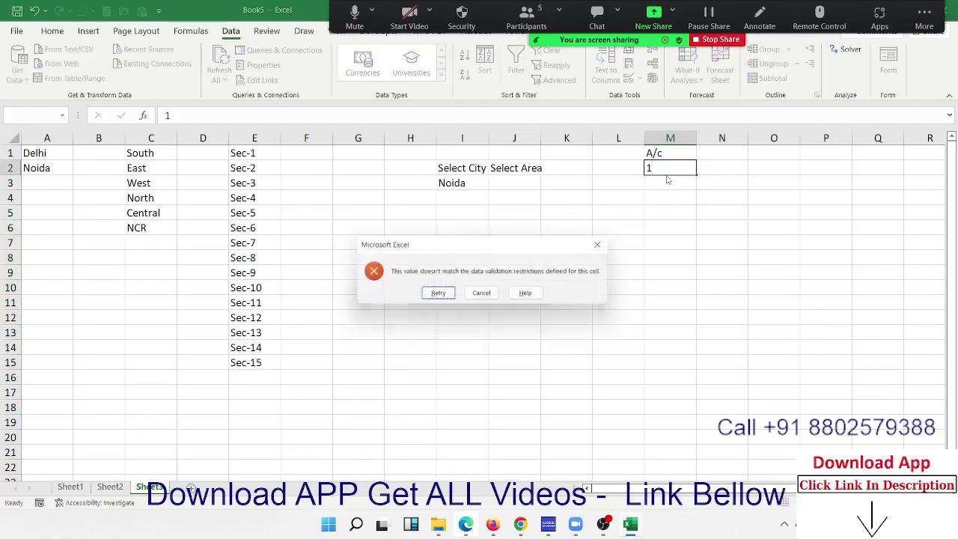
{"action": "key", "text": "Return"}
{"action": "key", "text": "Escape"}
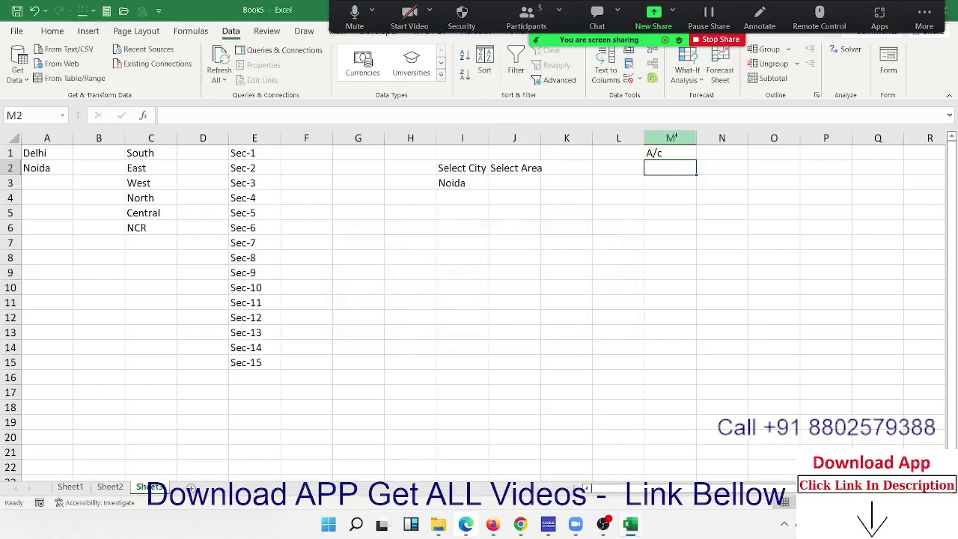
Give M2 a Custom validation rule =COUNTIF(M:M,M2)=1 to reject duplicates.
{"action": "left_click", "coordinate": [671, 138]}
{"action": "left_click", "coordinate": [665, 166]}
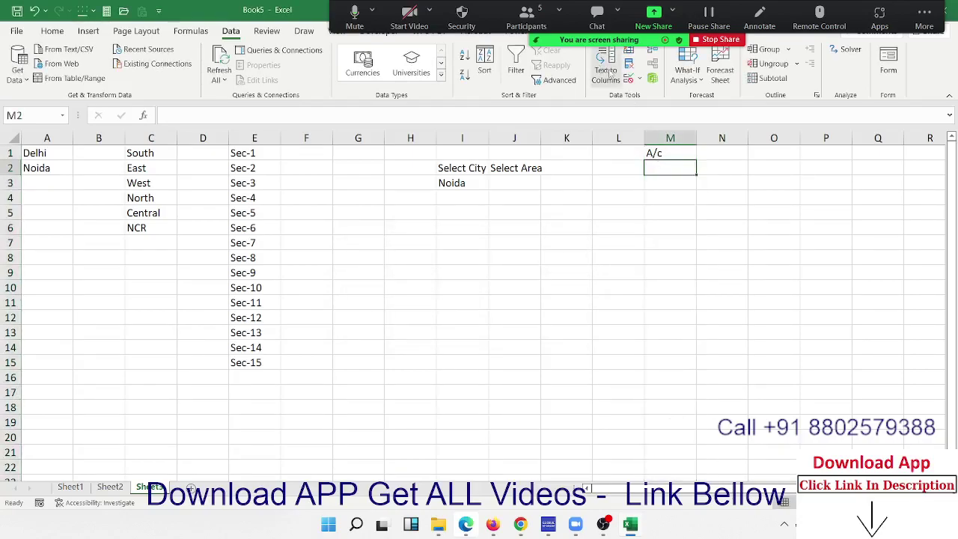
{"action": "left_click", "coordinate": [628, 77]}
{"action": "left_click", "coordinate": [387, 330]}
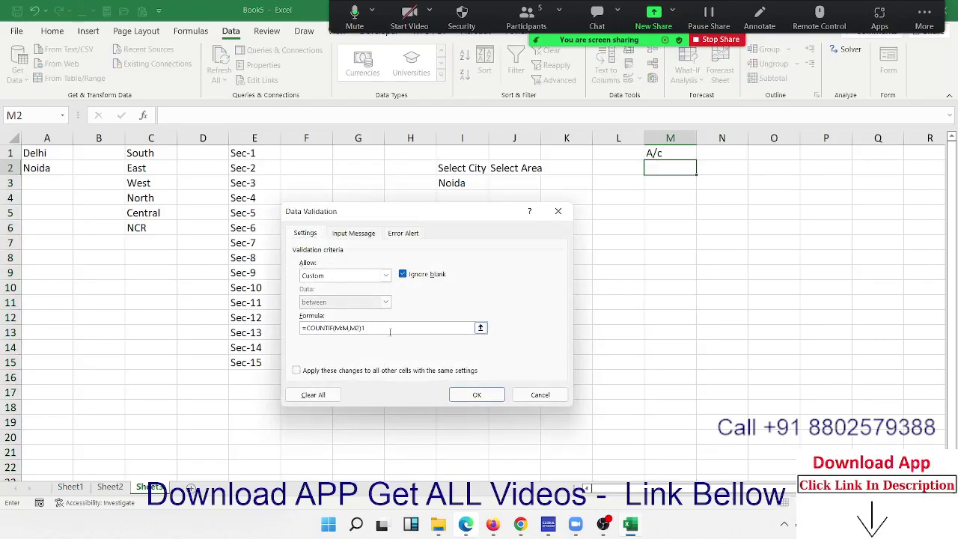
{"action": "left_click", "coordinate": [452, 390]}
Enter 1 in M2, test a duplicate 1 in M3, then clear M3.
{"action": "type", "text": "1"}
{"action": "key", "text": "Return"}
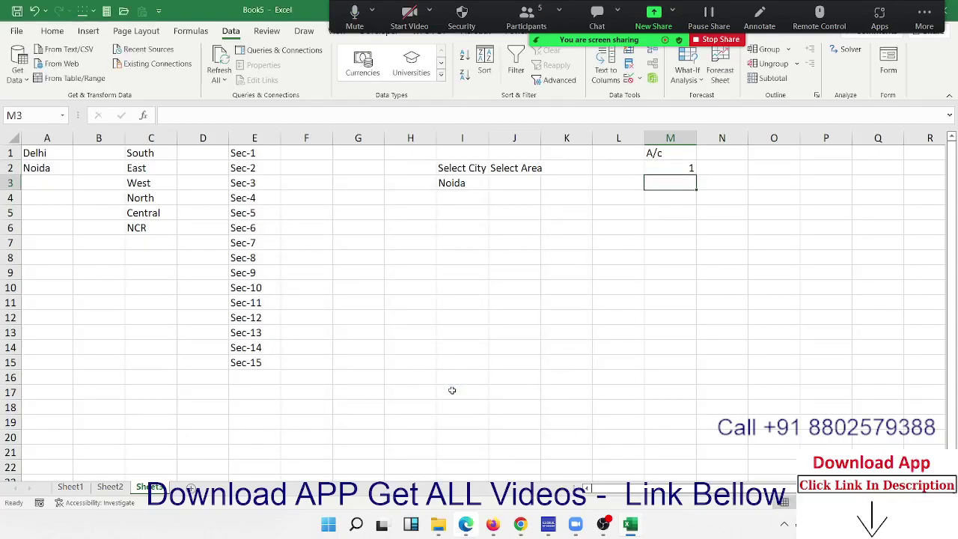
{"action": "type", "text": "1"}
{"action": "key", "text": "Return"}
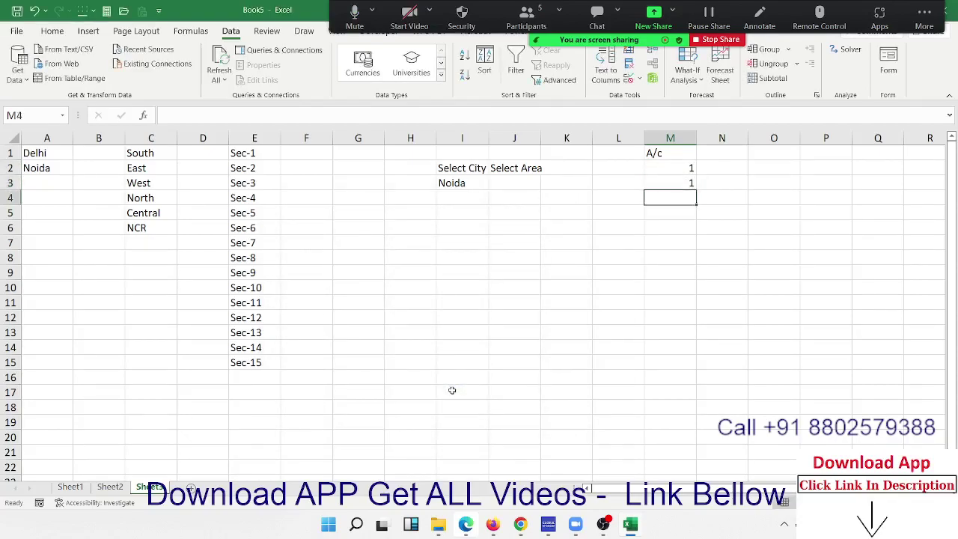
{"action": "key", "text": "Up"}
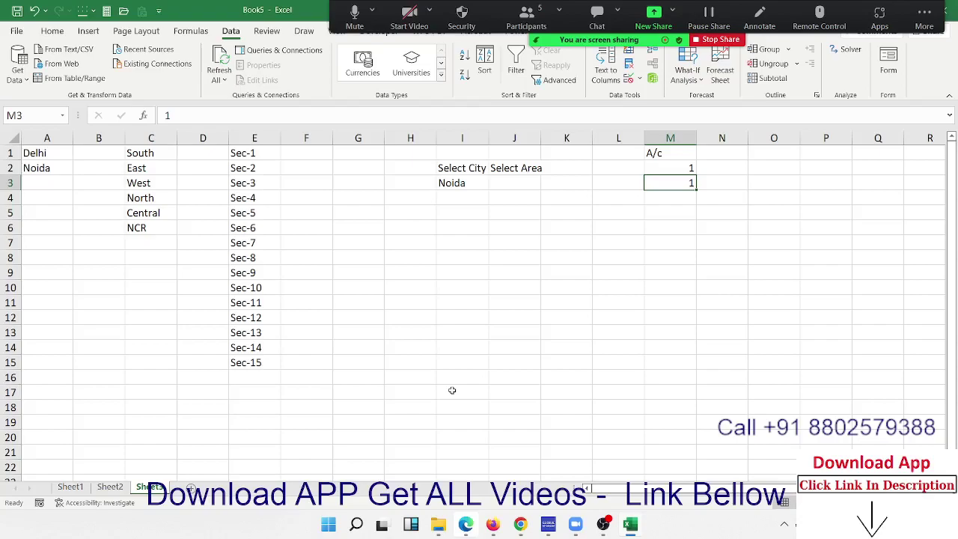
{"action": "key", "text": "Delete"}
{"action": "key", "text": "Up"}
Copy M2's validation rule down column M using Paste Special > Validation.
{"action": "key", "text": "ctrl+c"}
{"action": "key", "text": "Down"}
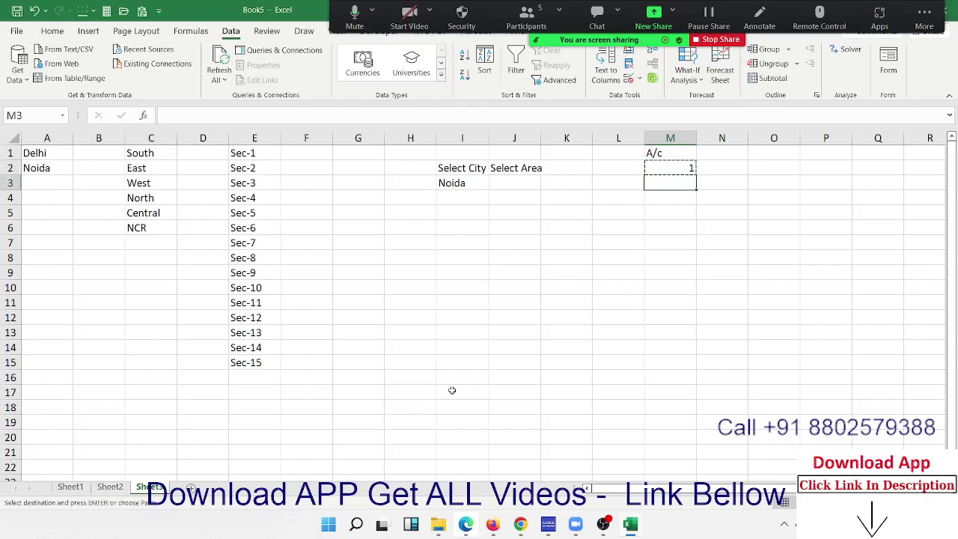
{"action": "key", "text": "shift+Down"}
{"action": "key", "text": "shift+Down"}
{"action": "key", "text": "shift+Down"}
{"action": "key", "text": "shift+Down"}
{"action": "key", "text": "shift+Down"}
{"action": "key", "text": "shift+Down"}
{"action": "key", "text": "shift+Down"}
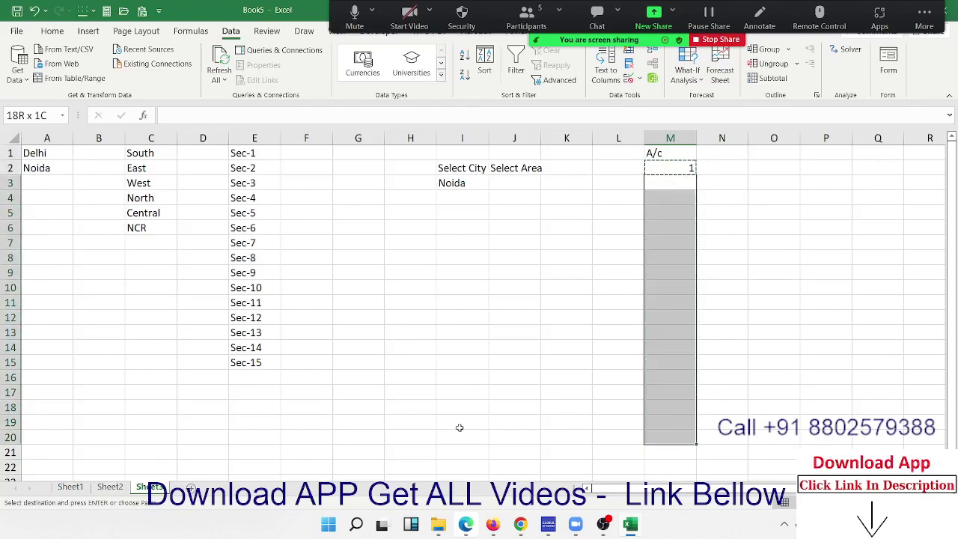
{"action": "right_click", "coordinate": [654, 315]}
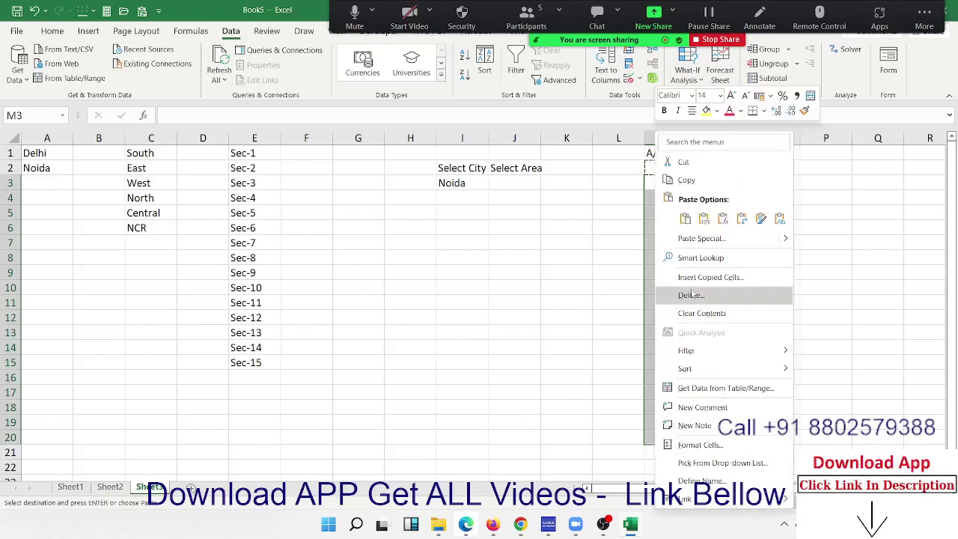
{"action": "left_click", "coordinate": [690, 239]}
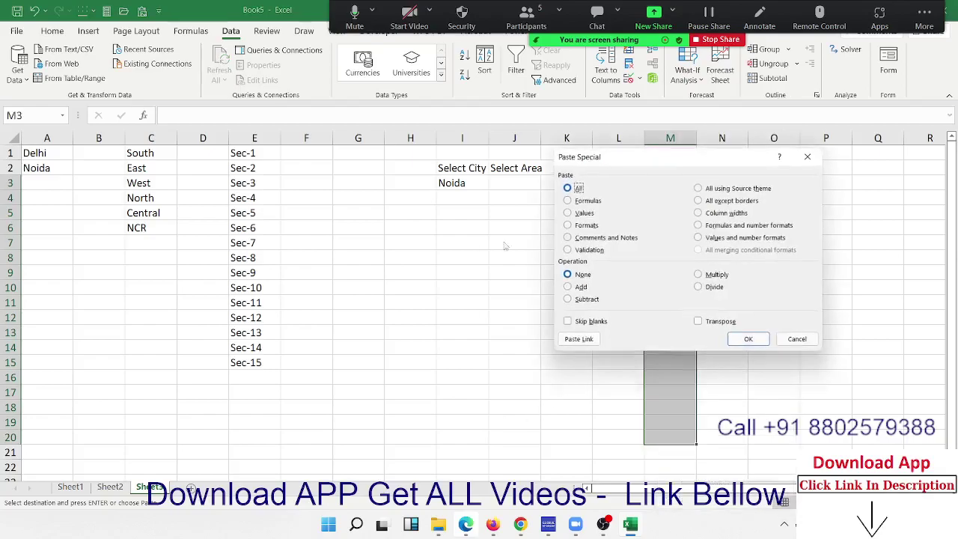
{"action": "left_click", "coordinate": [577, 250]}
{"action": "left_click", "coordinate": [749, 339]}
Enter 3 in M6, confirm duplicate 1 and 3 are rejected, and add a new sheet.
{"action": "left_click", "coordinate": [683, 228]}
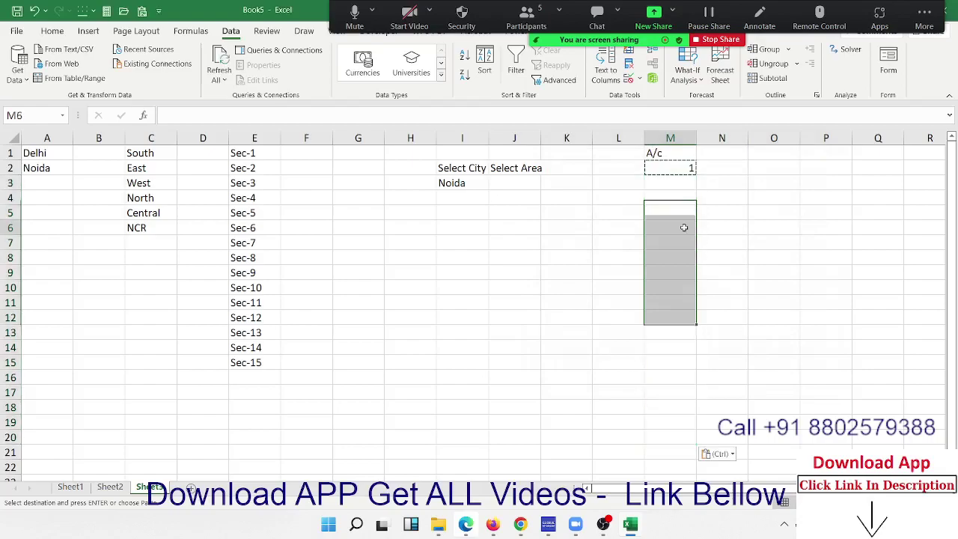
{"action": "type", "text": "1"}
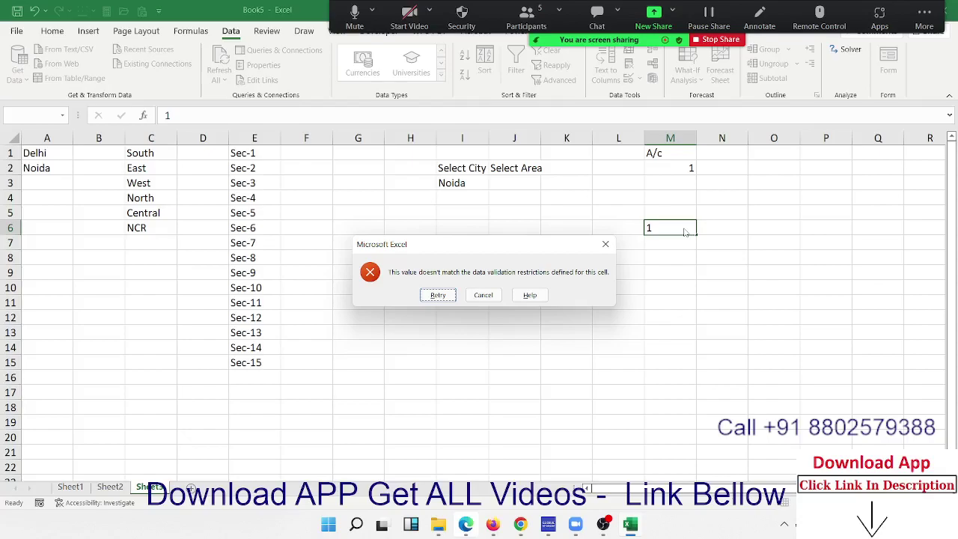
{"action": "key", "text": "Escape"}
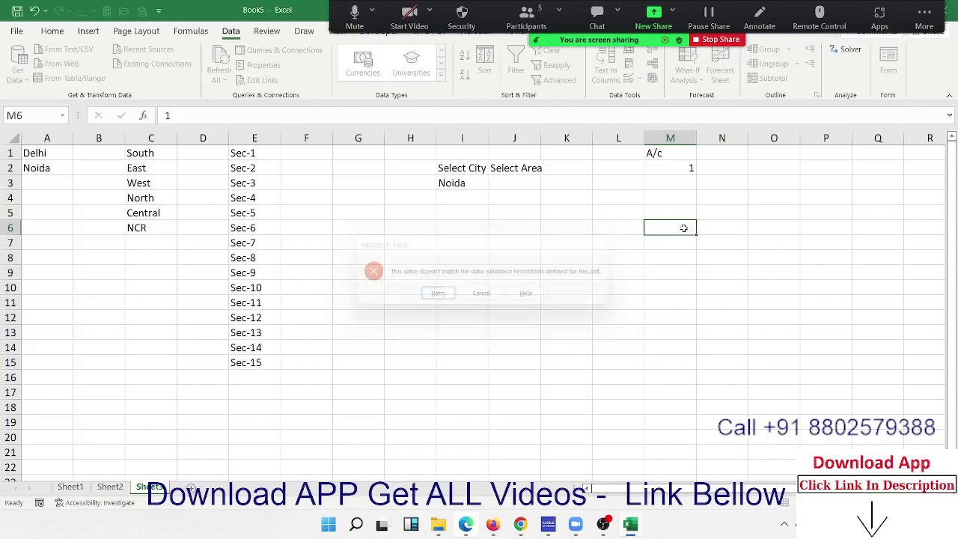
{"action": "type", "text": "3"}
{"action": "key", "text": "Return"}
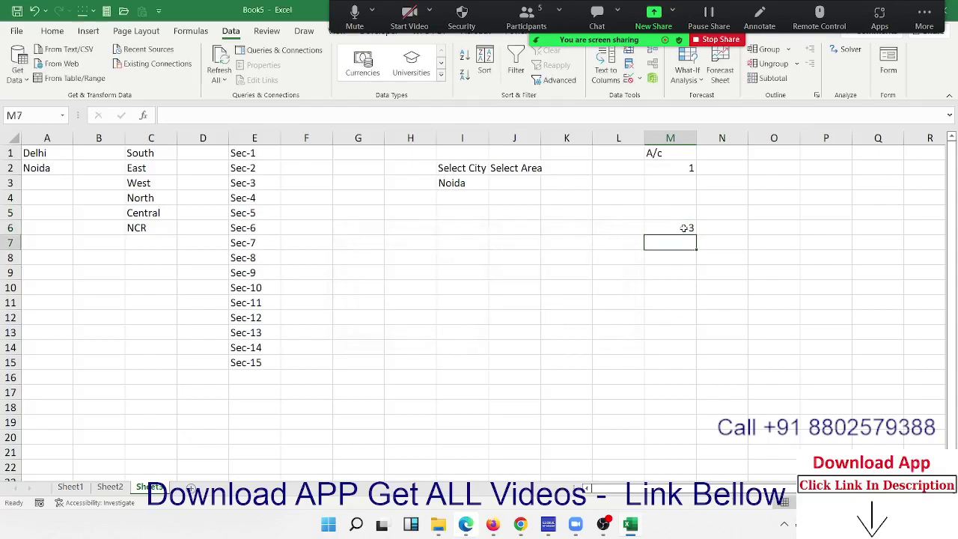
{"action": "key", "text": "Down"}
{"action": "key", "text": "Down"}
{"action": "type", "text": "3"}
{"action": "key", "text": "Return"}
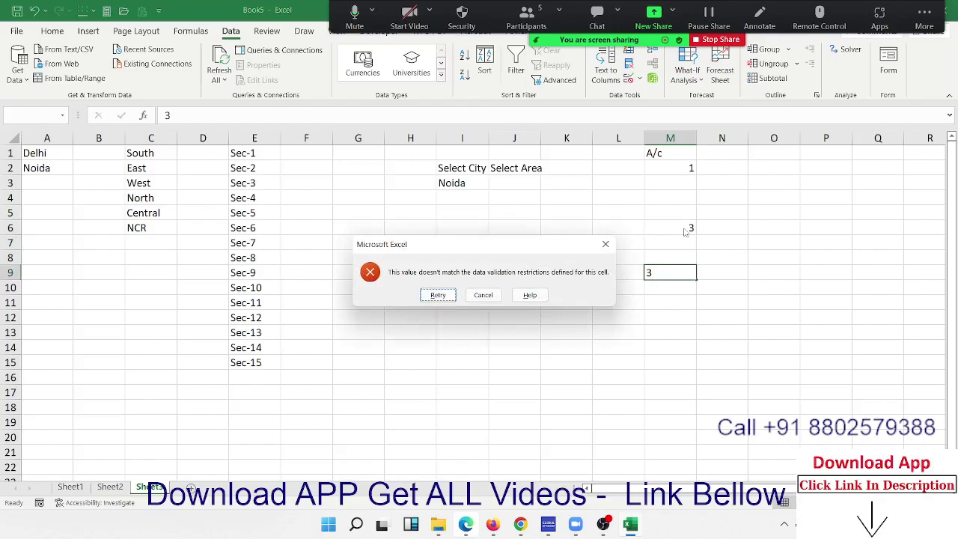
{"action": "key", "text": "Escape"}
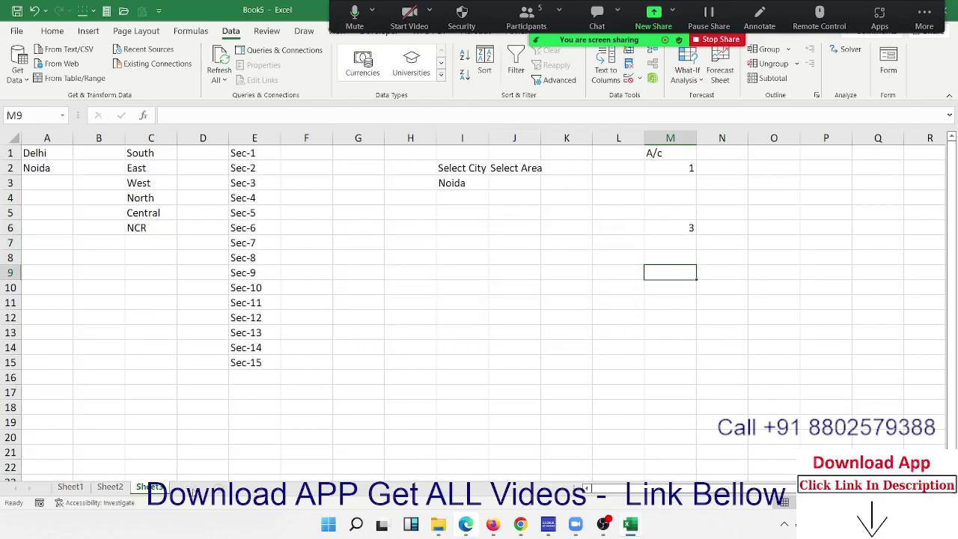
{"action": "left_click", "coordinate": [180, 487]}
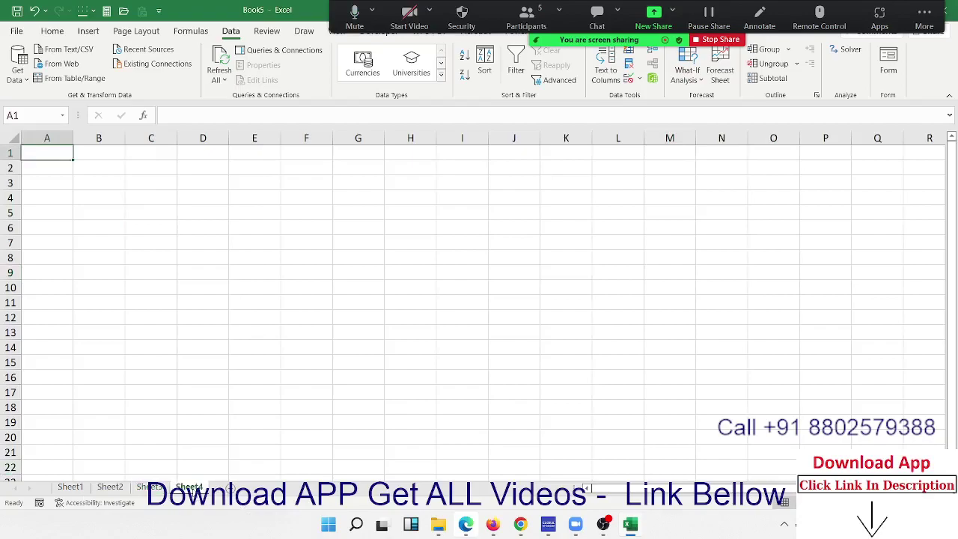
Head A1 'Name', enter Puja in A2, and fill names down column A.
{"action": "type", "text": "Name"}
{"action": "key", "text": "Return"}
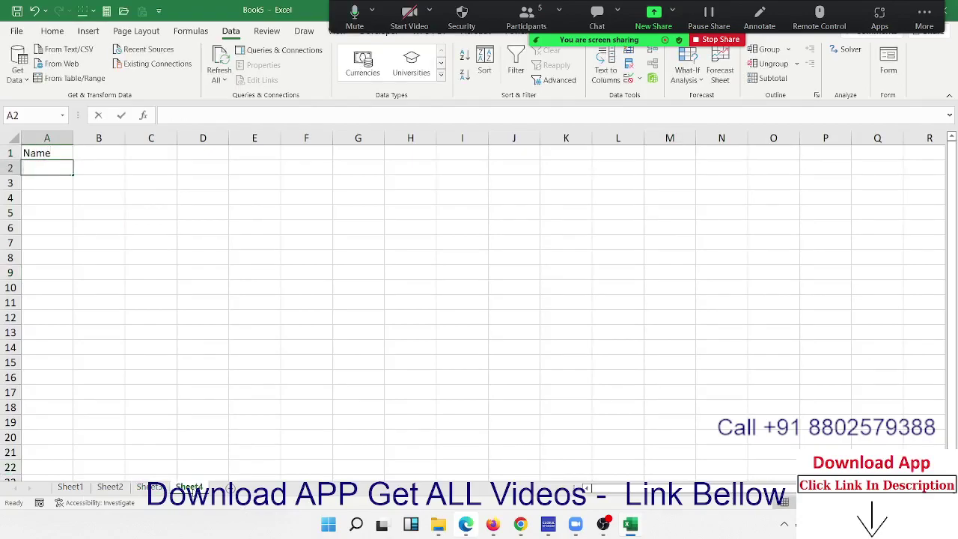
{"action": "type", "text": "Puja"}
{"action": "left_click", "coordinate": [64, 316]}
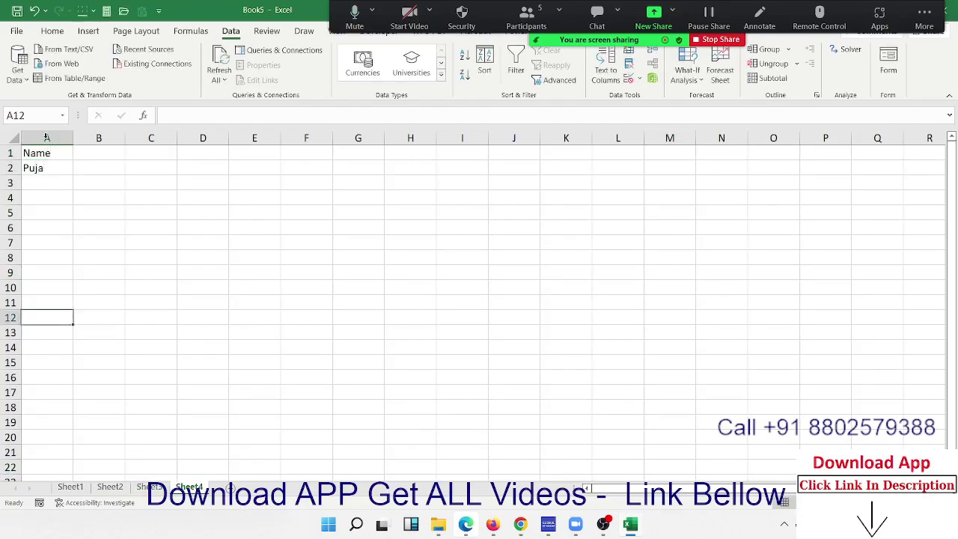
{"action": "left_click", "coordinate": [50, 167]}
{"action": "left_click_drag", "start_coordinate": [73, 175], "coordinate": [73, 473]}
Add the heading 'City' in B1 with Pune as the first city in B2.
{"action": "key", "text": "ctrl+Home"}
{"action": "key", "text": "Right"}
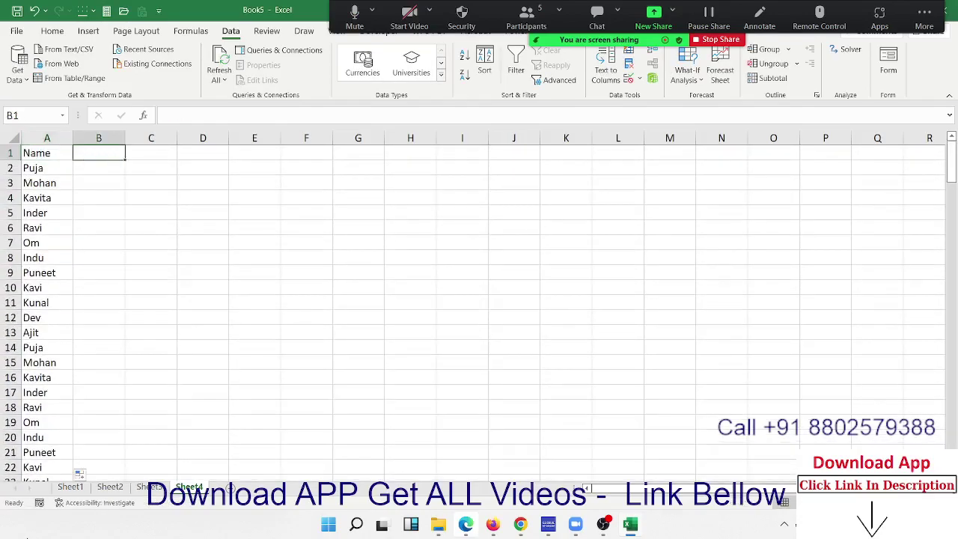
{"action": "type", "text": "City"}
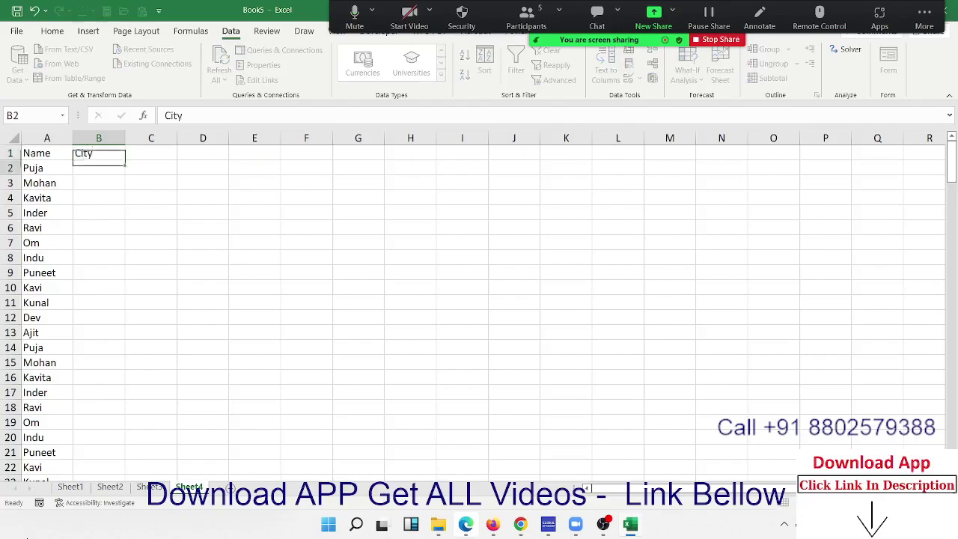
{"action": "key", "text": "Return"}
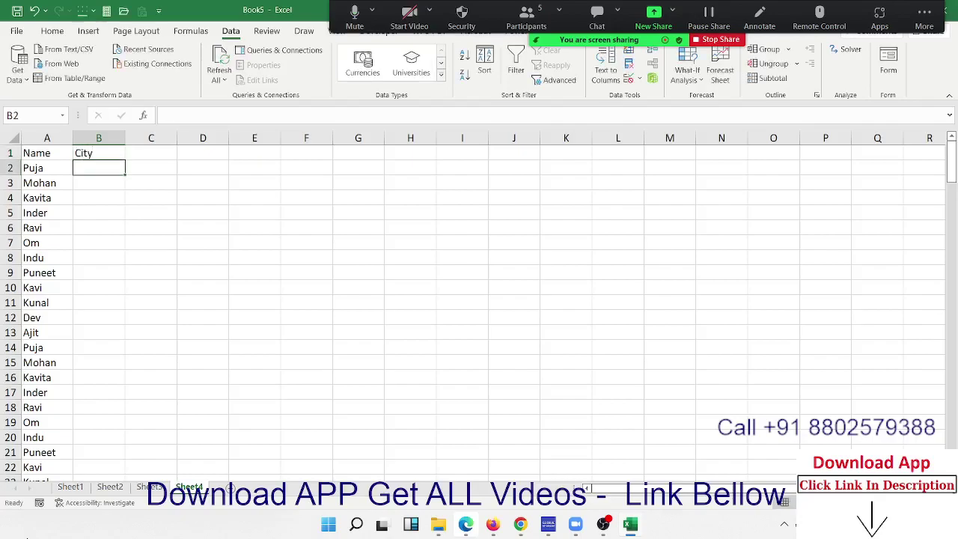
{"action": "type", "text": "Pune"}
{"action": "key", "text": "Return"}
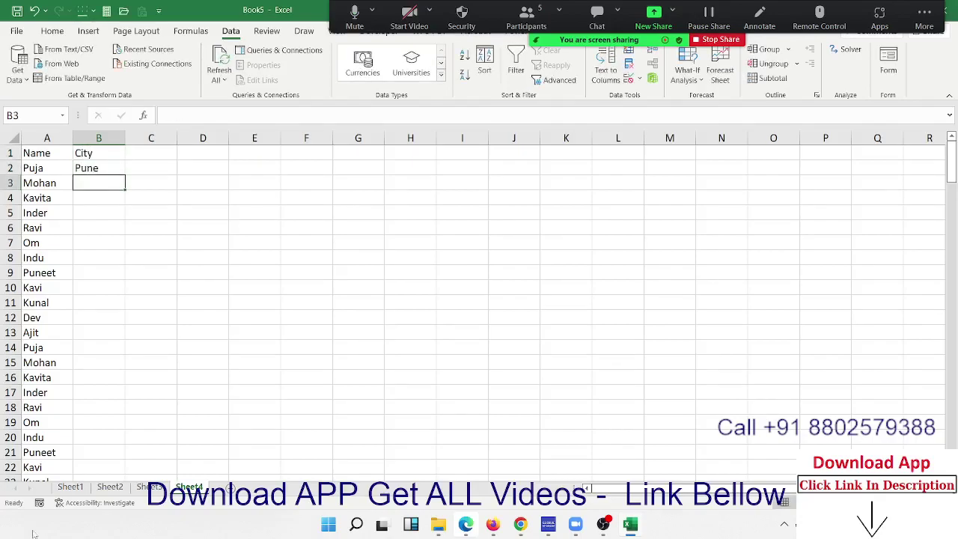
Check the I3 city and J3 area drop-downs and the city/area lists on Sheet3.
{"action": "left_click", "coordinate": [148, 486]}
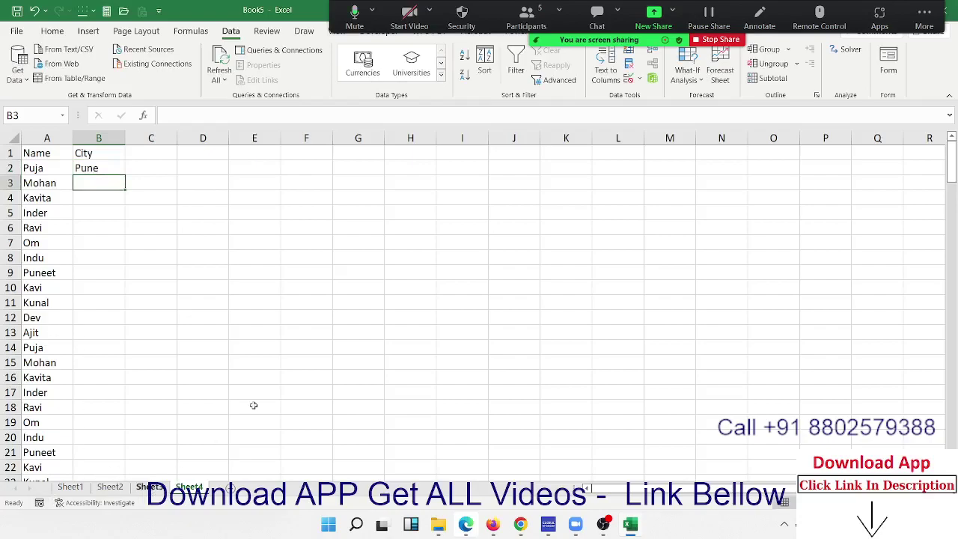
{"action": "left_click", "coordinate": [476, 183]}
{"action": "left_click", "coordinate": [494, 183]}
{"action": "left_click", "coordinate": [494, 183]}
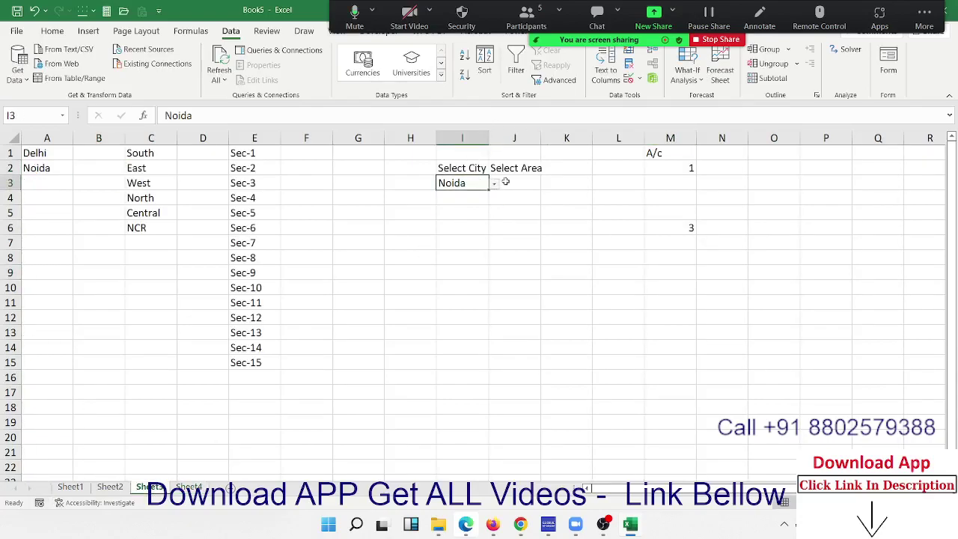
{"action": "left_click", "coordinate": [505, 182]}
{"action": "left_click", "coordinate": [545, 185]}
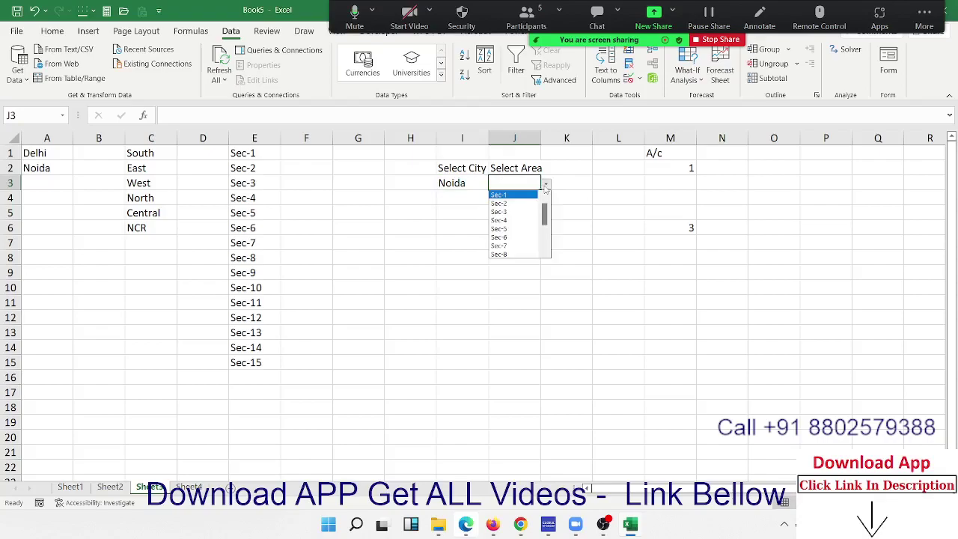
{"action": "left_click", "coordinate": [545, 185]}
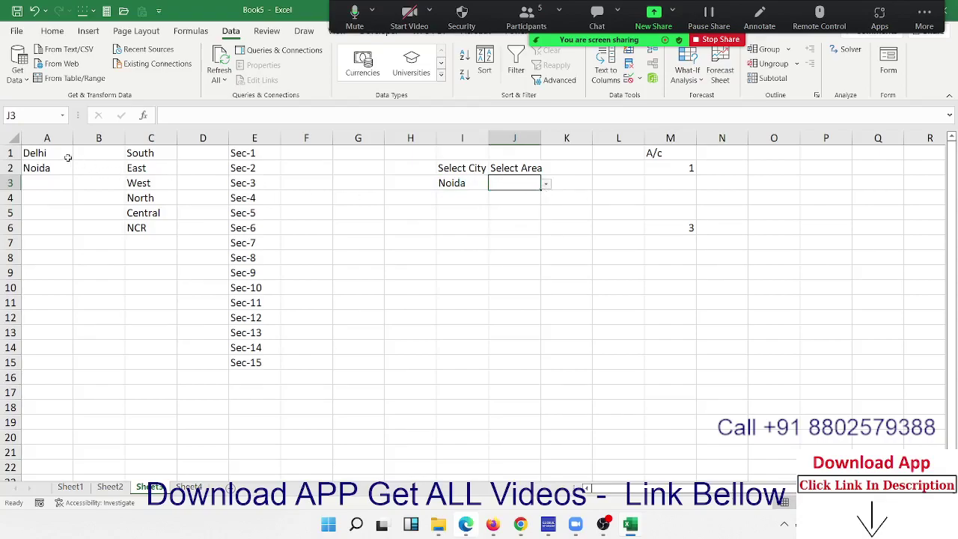
{"action": "left_click_drag", "start_coordinate": [70, 155], "coordinate": [68, 169]}
{"action": "left_click_drag", "start_coordinate": [141, 158], "coordinate": [146, 200]}
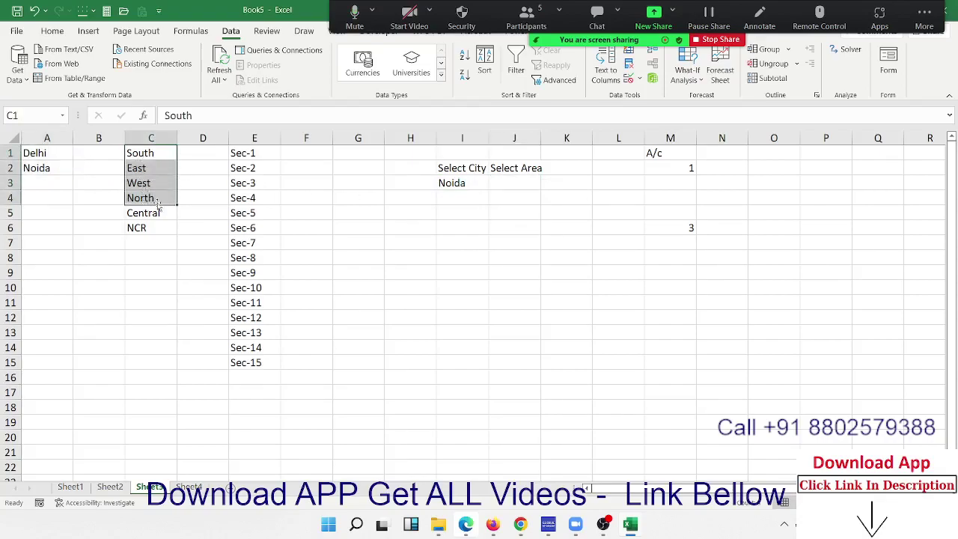
{"action": "left_click_drag", "start_coordinate": [253, 166], "coordinate": [256, 230]}
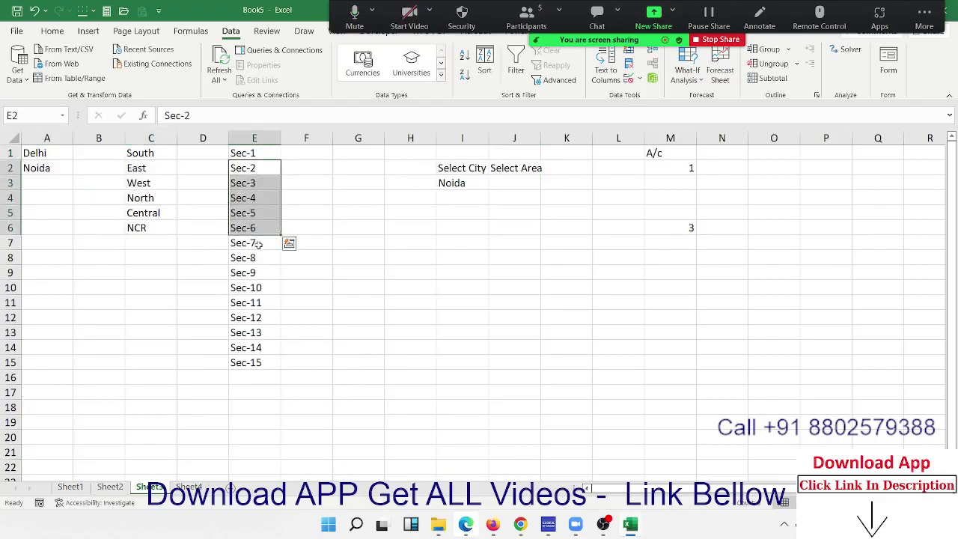
Fill the city list from Pune in B2 down beside all names.
{"action": "left_click", "coordinate": [191, 485]}
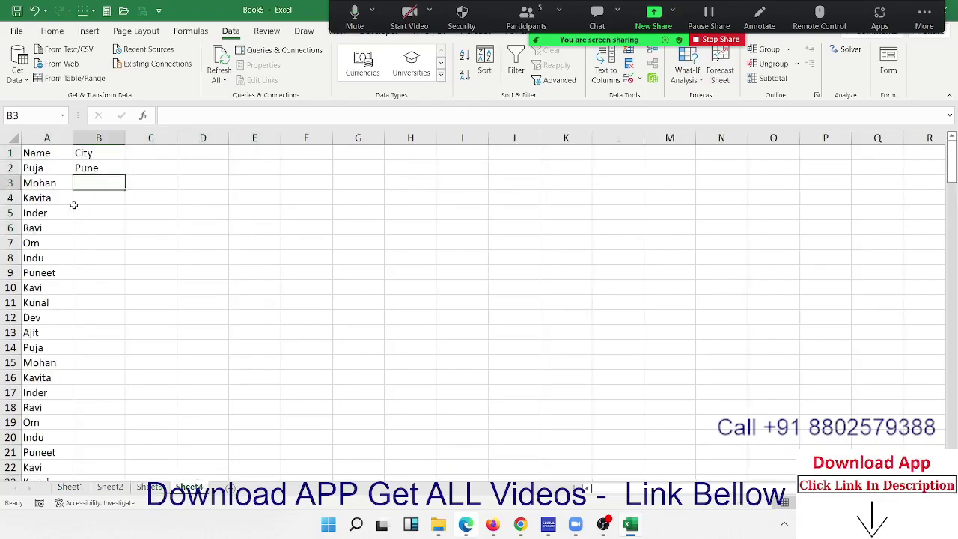
{"action": "left_click", "coordinate": [105, 168]}
{"action": "double_click", "coordinate": [126, 174]}
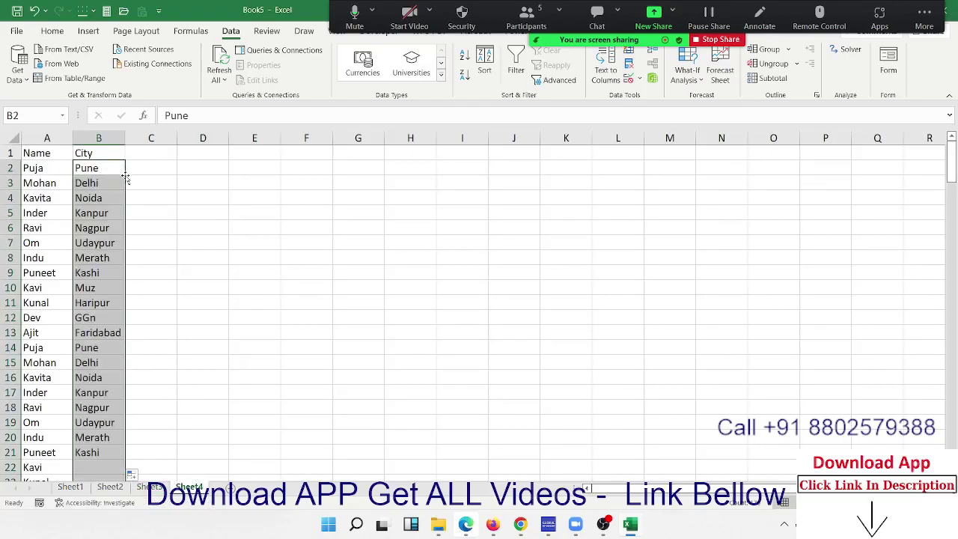
{"action": "left_click", "coordinate": [41, 152]}
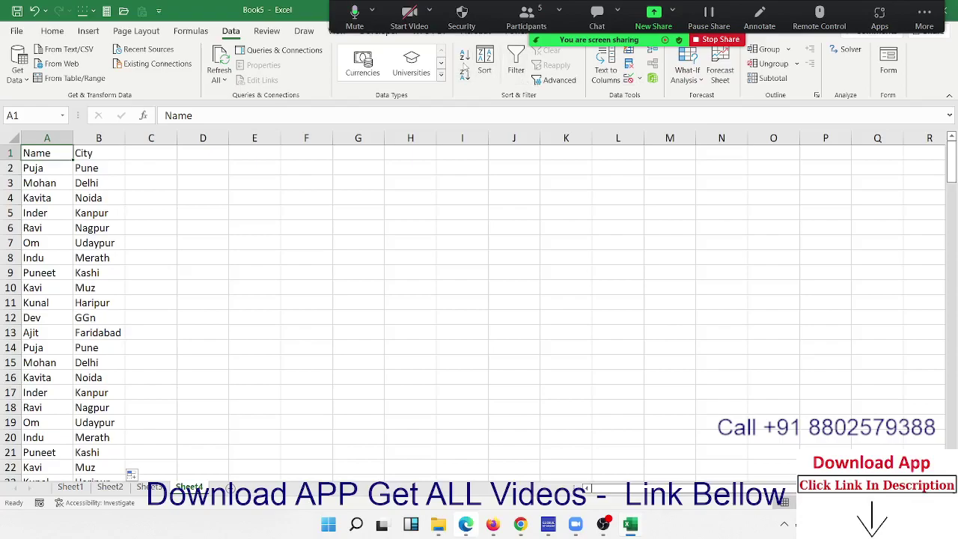
Sort the table with headers by Name, then by City, both A to Z.
{"action": "left_click", "coordinate": [488, 72]}
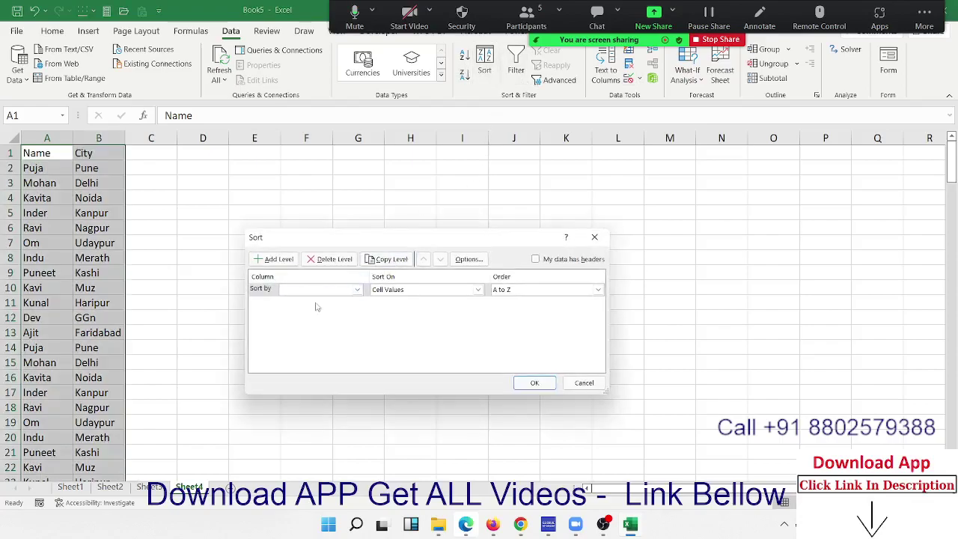
{"action": "left_click", "coordinate": [357, 288]}
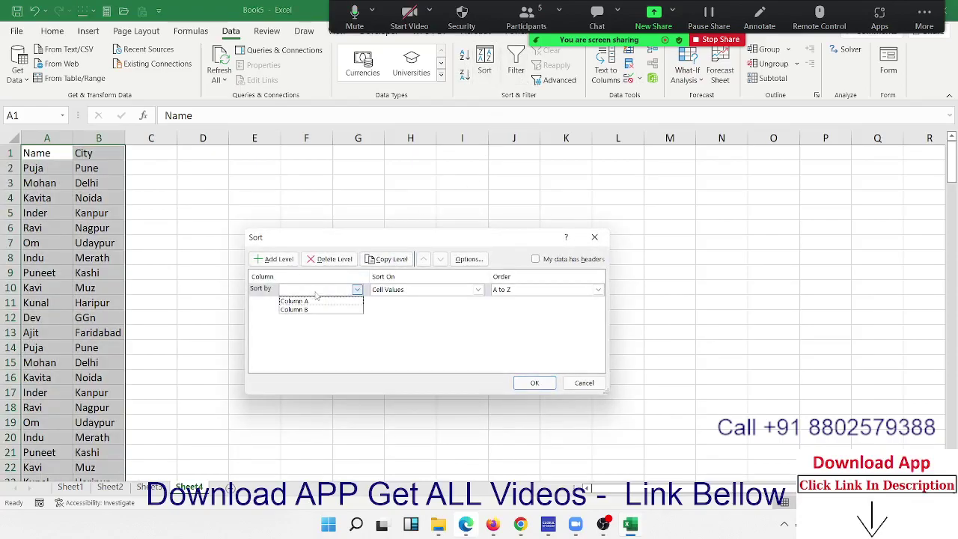
{"action": "left_click", "coordinate": [535, 259]}
{"action": "left_click", "coordinate": [535, 259]}
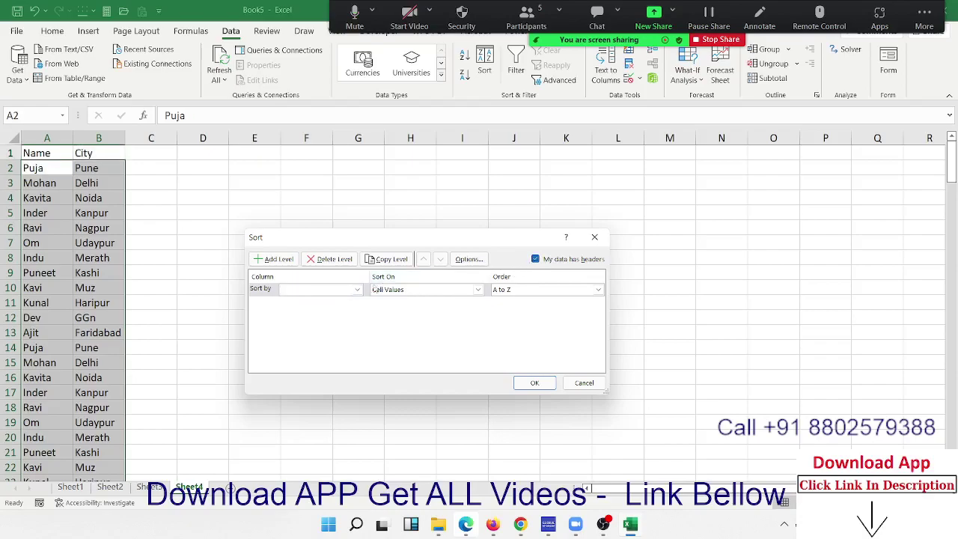
{"action": "left_click", "coordinate": [357, 290]}
{"action": "left_click", "coordinate": [340, 301]}
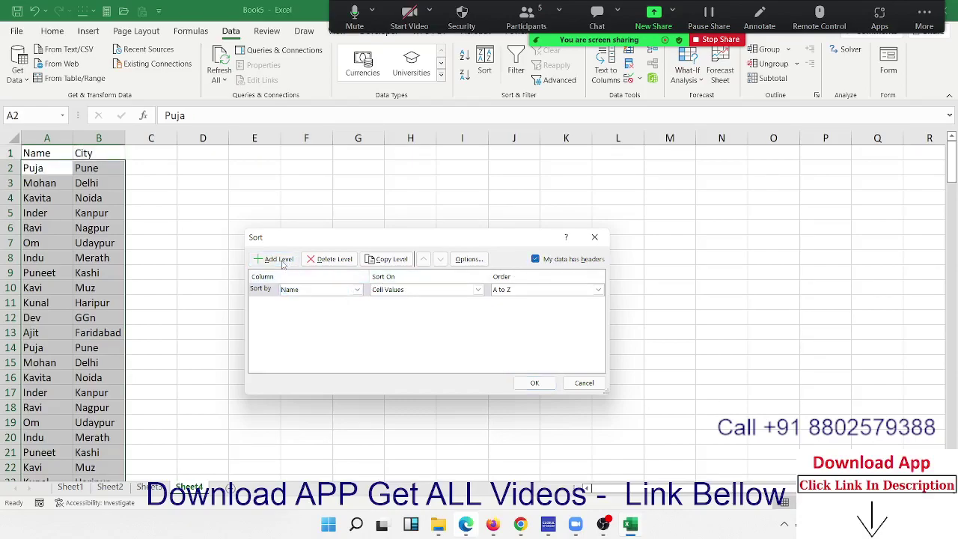
{"action": "left_click", "coordinate": [274, 259]}
{"action": "left_click", "coordinate": [357, 302]}
{"action": "left_click", "coordinate": [305, 323]}
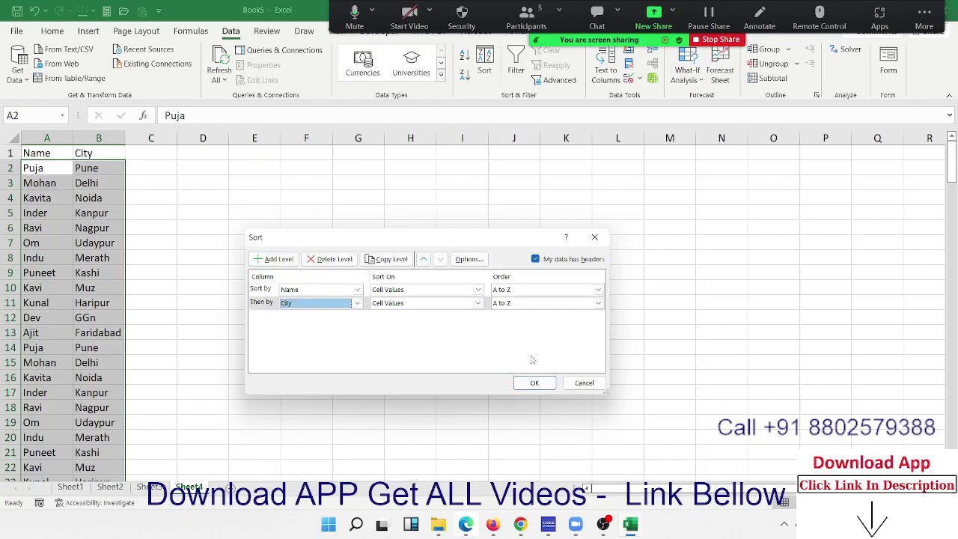
{"action": "left_click", "coordinate": [534, 382]}
{"action": "left_click", "coordinate": [209, 228]}
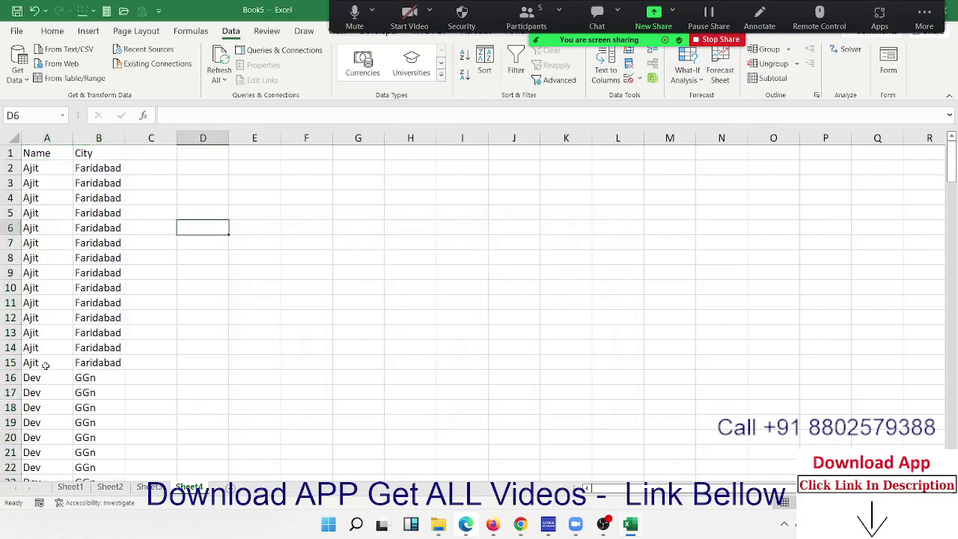
{"action": "scroll", "coordinate": [48, 364], "scroll_direction": "down", "scroll_amount": 3}
{"action": "scroll", "coordinate": [50, 363], "scroll_direction": "down", "scroll_amount": 7}
{"action": "scroll", "coordinate": [50, 363], "scroll_direction": "up", "scroll_amount": 10}
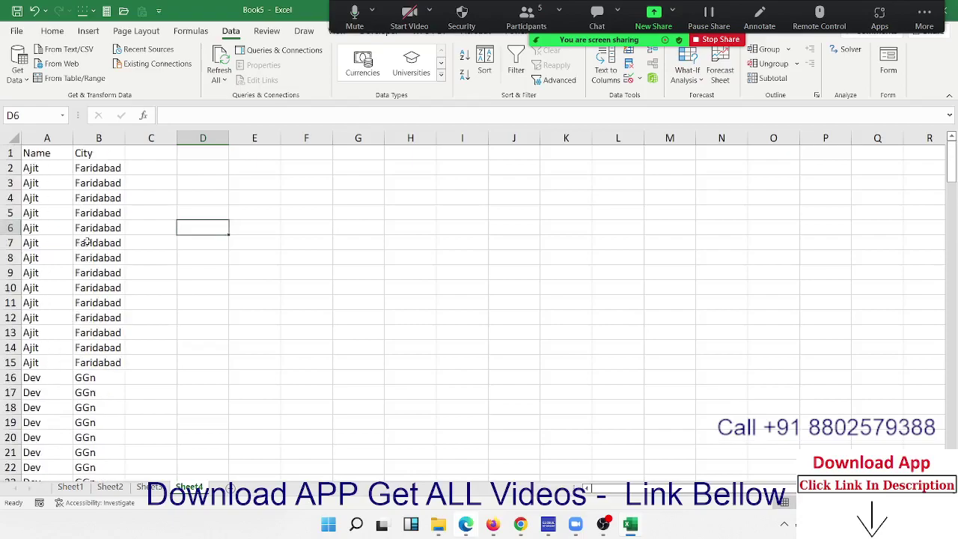
Undo the repeated Faridabad values in column B and select names and cities A2:B15.
{"action": "left_click", "coordinate": [103, 168]}
{"action": "key", "text": "ctrl+z"}
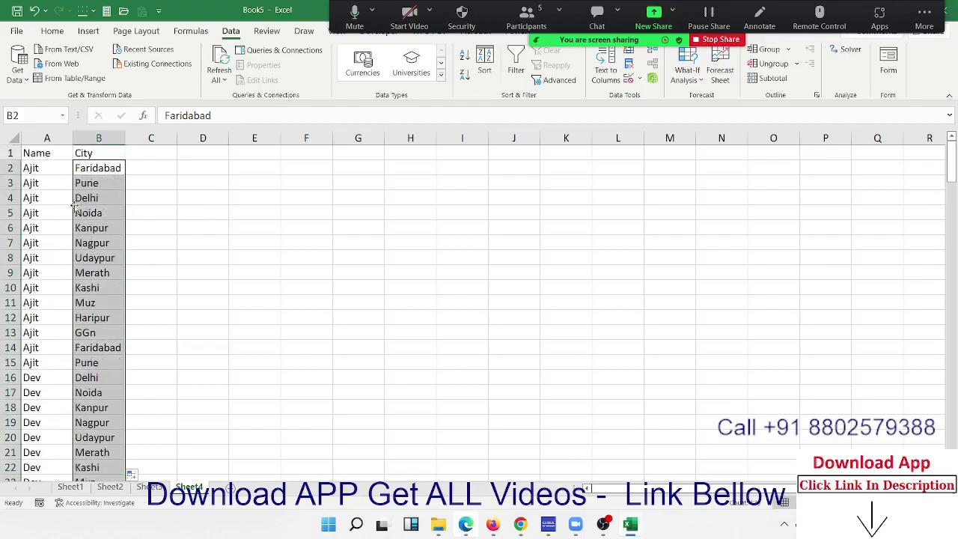
{"action": "left_click", "coordinate": [45, 197]}
{"action": "left_click_drag", "start_coordinate": [43, 171], "coordinate": [13, 359]}
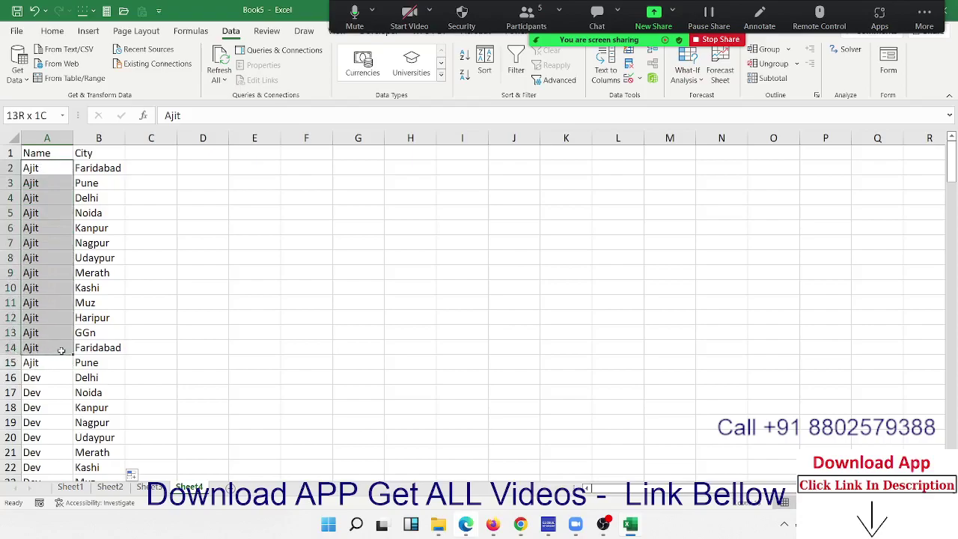
{"action": "mouse_move", "coordinate": [15, 358]}
{"action": "left_mouse_down"}
{"action": "mouse_move", "coordinate": [86, 361]}
{"action": "mouse_move", "coordinate": [90, 169]}
{"action": "left_mouse_up"}
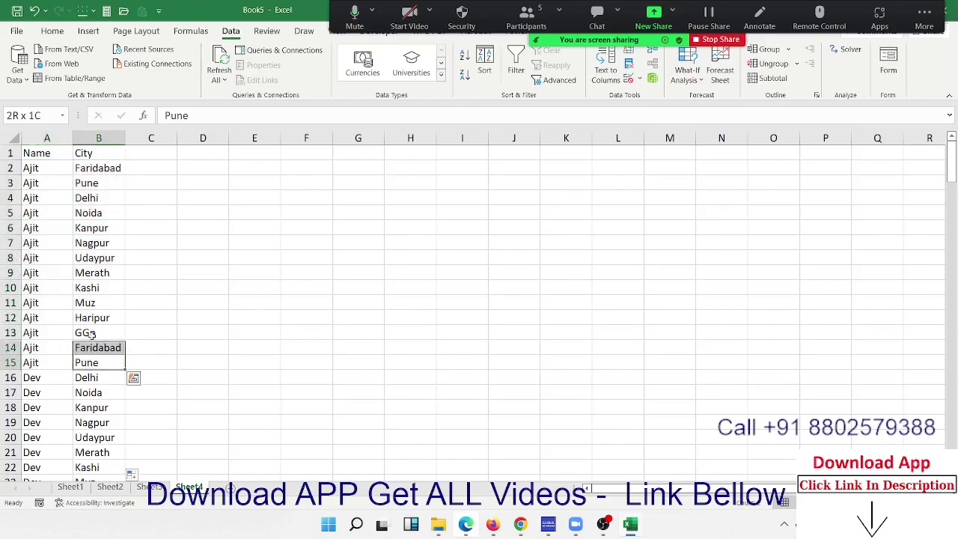
{"action": "scroll", "coordinate": [74, 302], "scroll_direction": "down", "scroll_amount": 3}
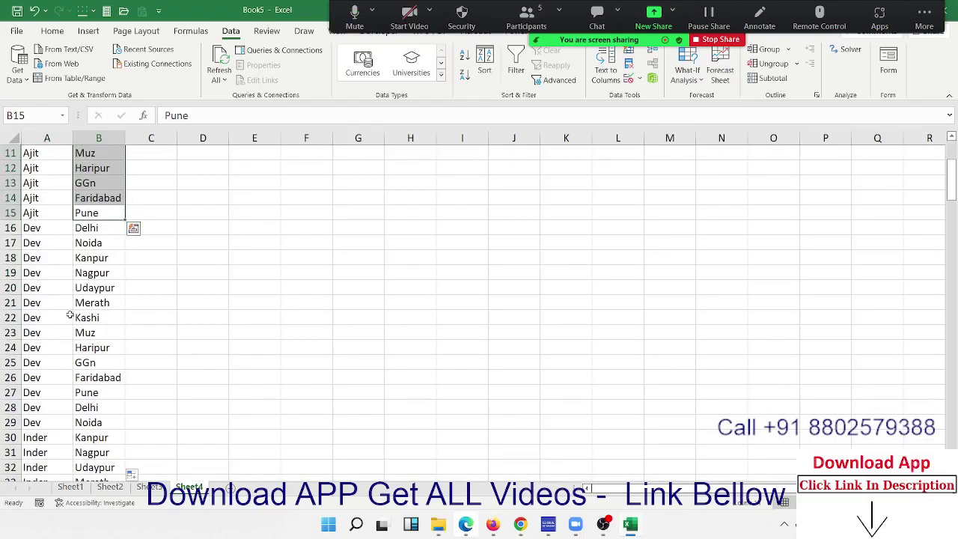
{"action": "left_click", "coordinate": [97, 242]}
{"action": "scroll", "coordinate": [97, 299], "scroll_direction": "down", "scroll_amount": 7}
{"action": "scroll", "coordinate": [96, 306], "scroll_direction": "down", "scroll_amount": 7}
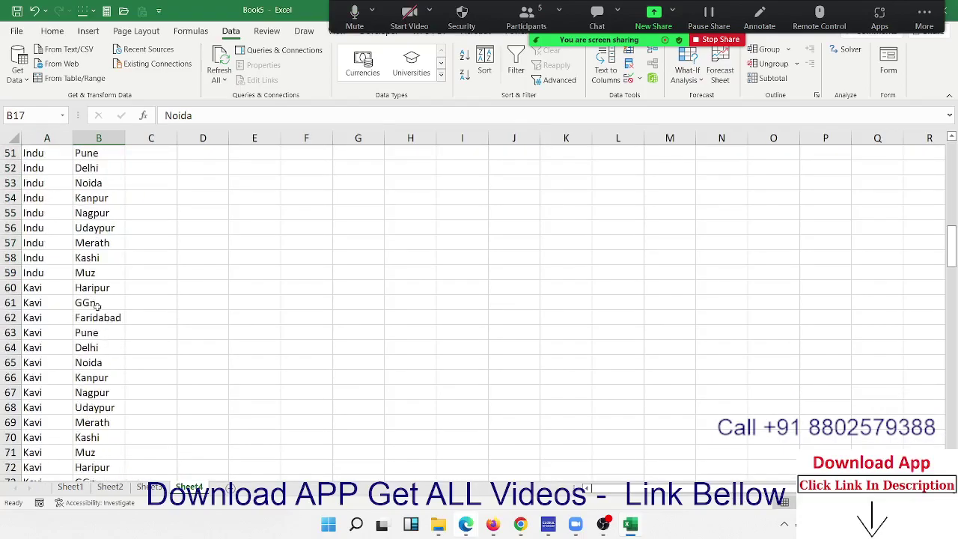
{"action": "scroll", "coordinate": [96, 306], "scroll_direction": "down", "scroll_amount": 7}
{"action": "scroll", "coordinate": [97, 305], "scroll_direction": "down", "scroll_amount": 13}
{"action": "scroll", "coordinate": [96, 305], "scroll_direction": "down", "scroll_amount": 7}
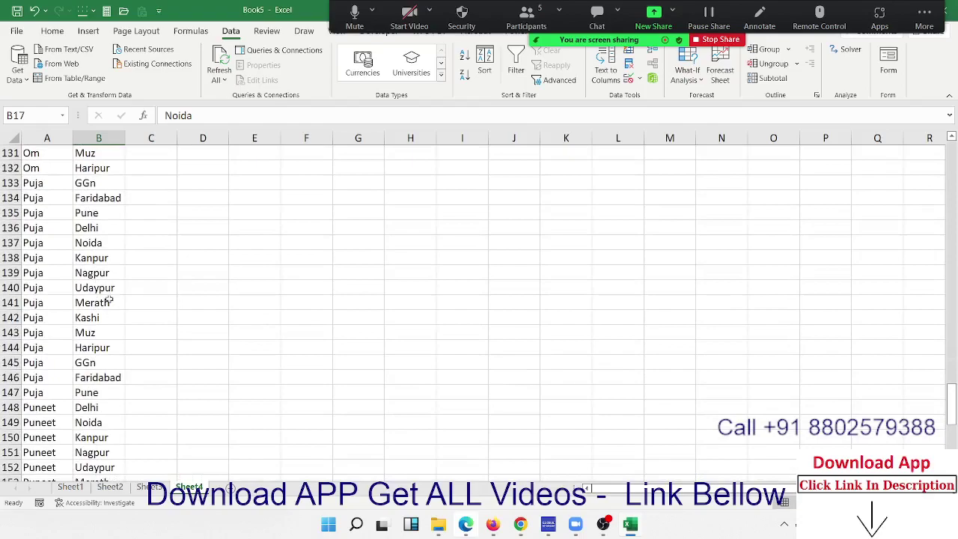
{"action": "scroll", "coordinate": [105, 301], "scroll_direction": "up", "scroll_amount": 20}
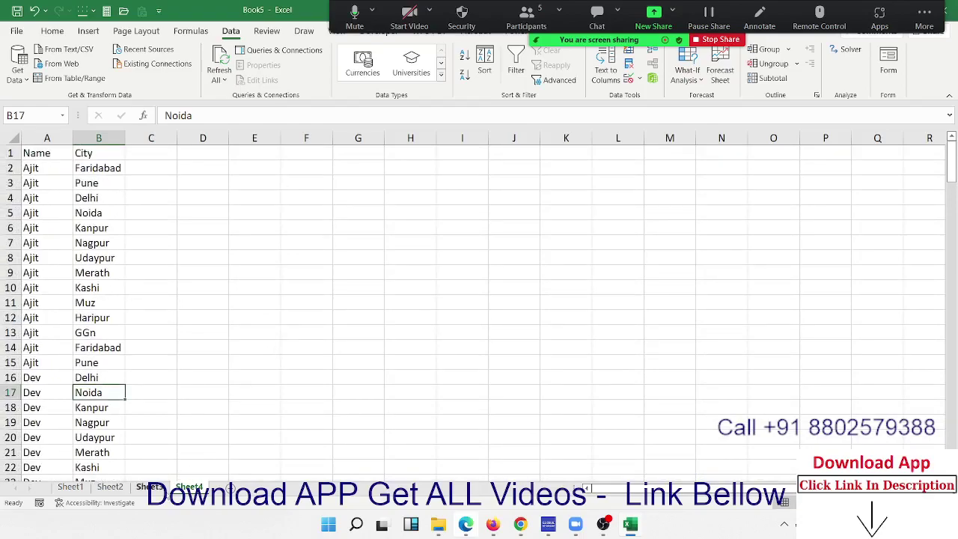
Recheck Sheet3's I3 city and J3 area drop-downs for Noida.
{"action": "left_click", "coordinate": [150, 486]}
{"action": "left_click", "coordinate": [485, 185]}
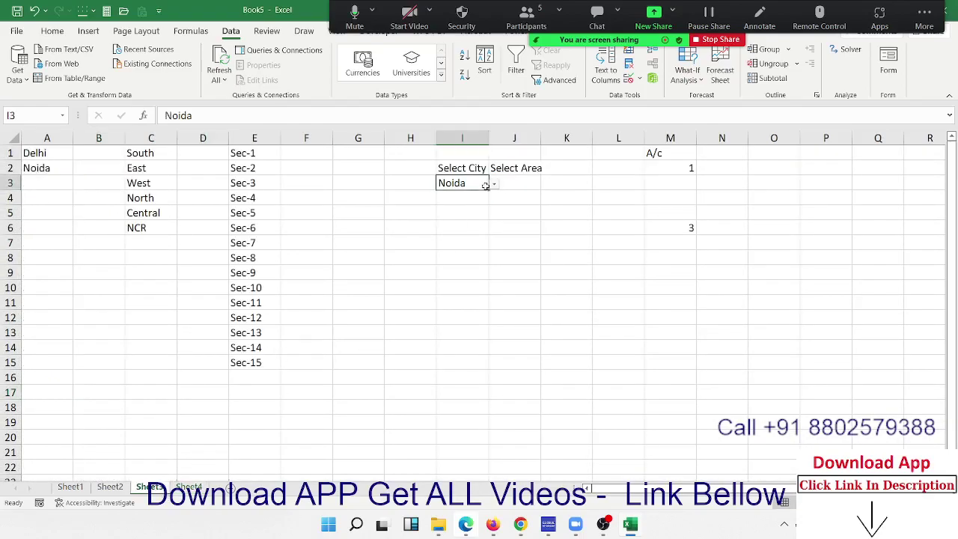
{"action": "left_click", "coordinate": [494, 185]}
{"action": "left_click", "coordinate": [493, 185]}
{"action": "left_click", "coordinate": [516, 184]}
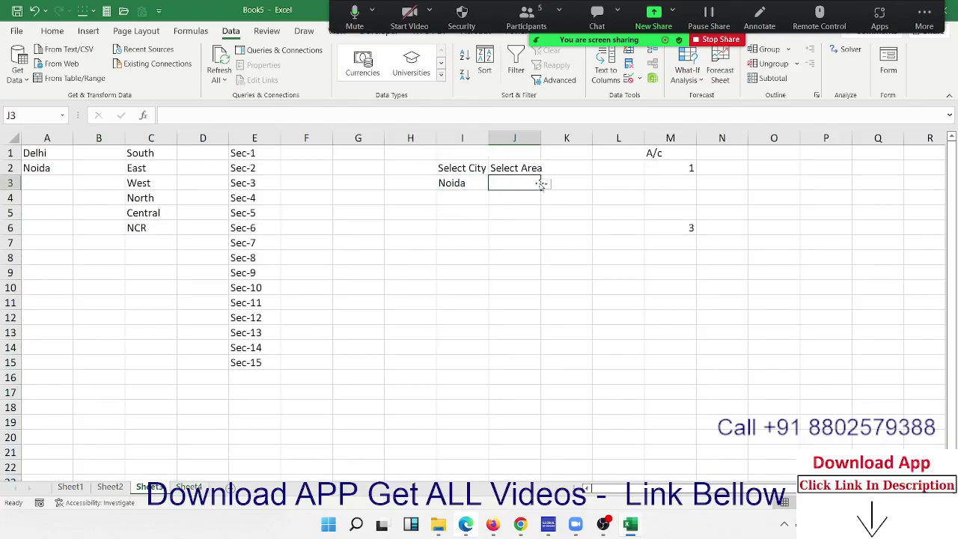
{"action": "left_click", "coordinate": [547, 185]}
{"action": "left_click", "coordinate": [548, 185]}
{"action": "left_click", "coordinate": [189, 487]}
Label E4 'Select Name' with column E widened to fit, and F4 'City'.
{"action": "left_click", "coordinate": [250, 198]}
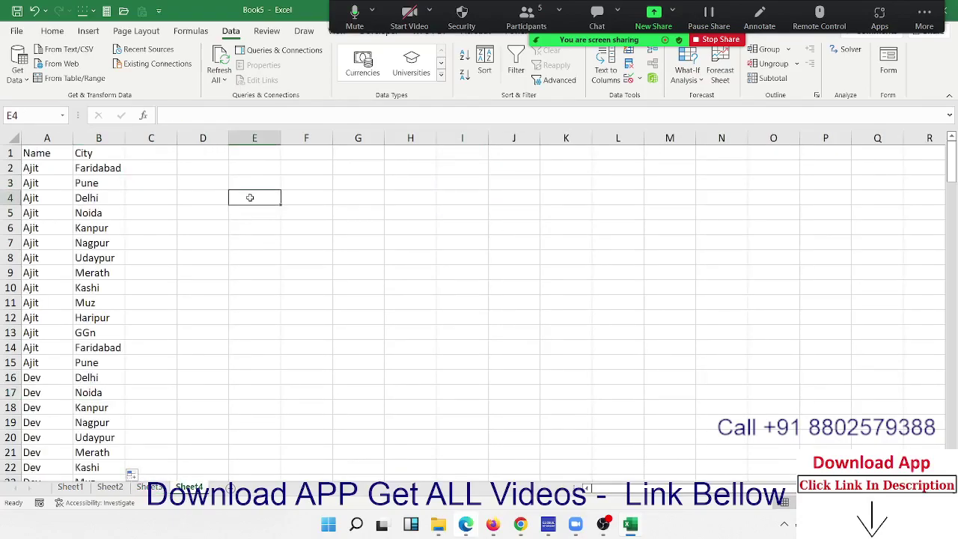
{"action": "type", "text": "Select"}
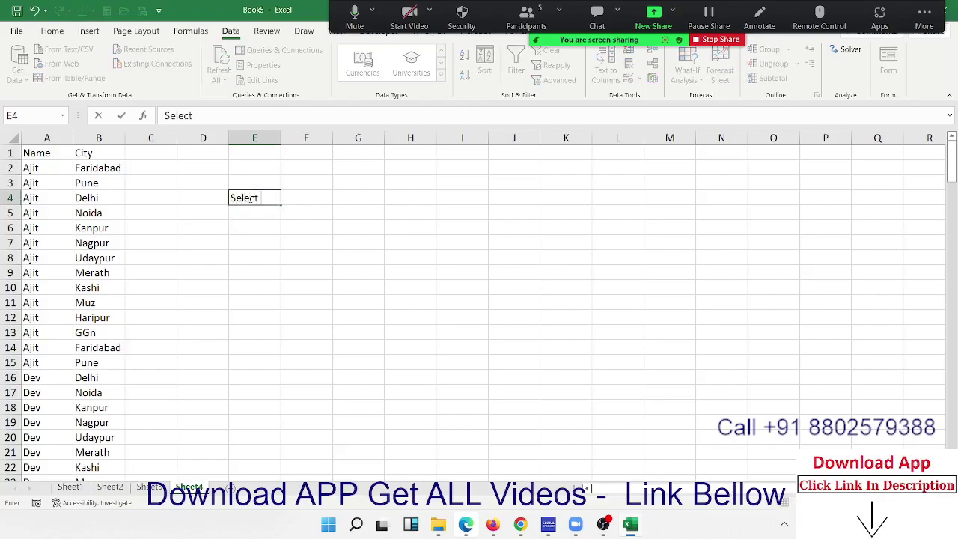
{"action": "type", "text": " Name"}
{"action": "key", "text": "Tab"}
{"action": "key", "text": "Tab"}
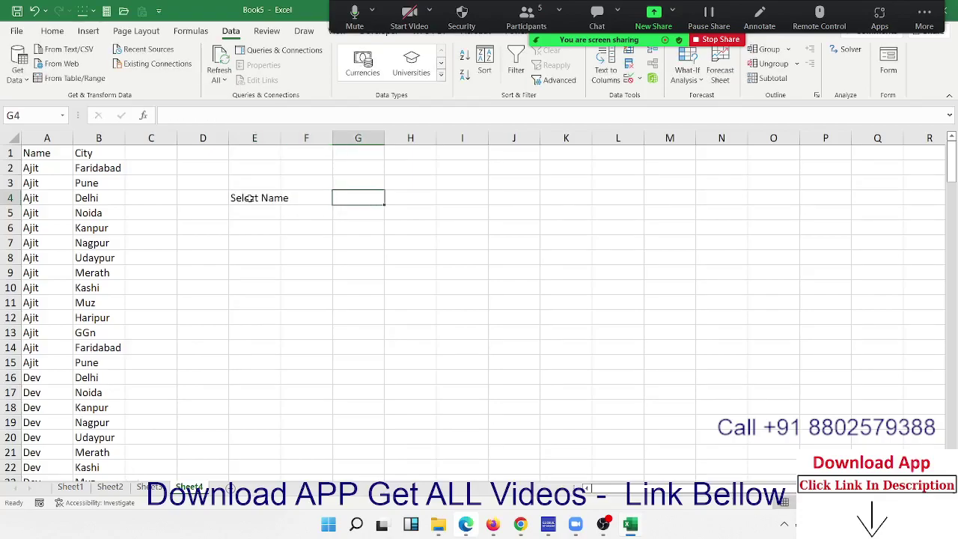
{"action": "double_click", "coordinate": [280, 139]}
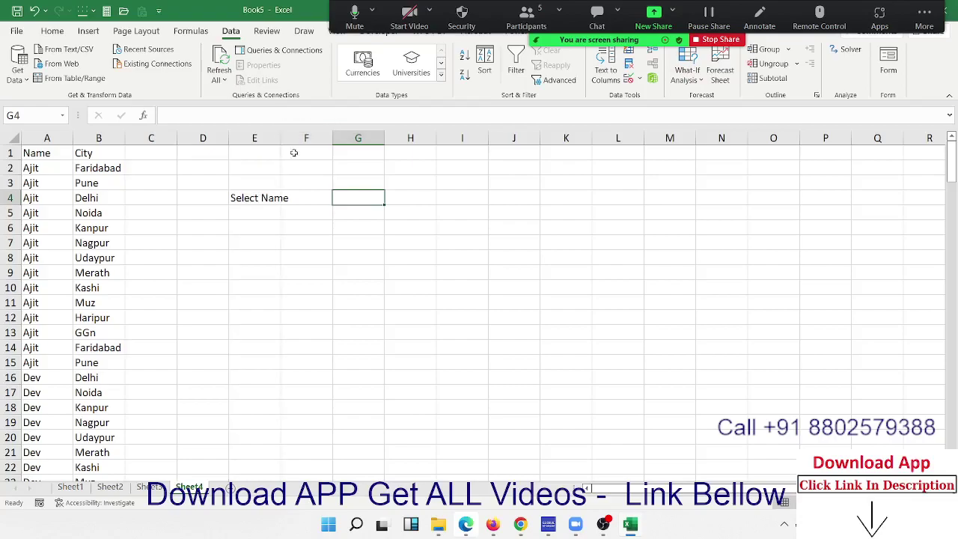
{"action": "left_click", "coordinate": [319, 192]}
{"action": "type", "text": "City"}
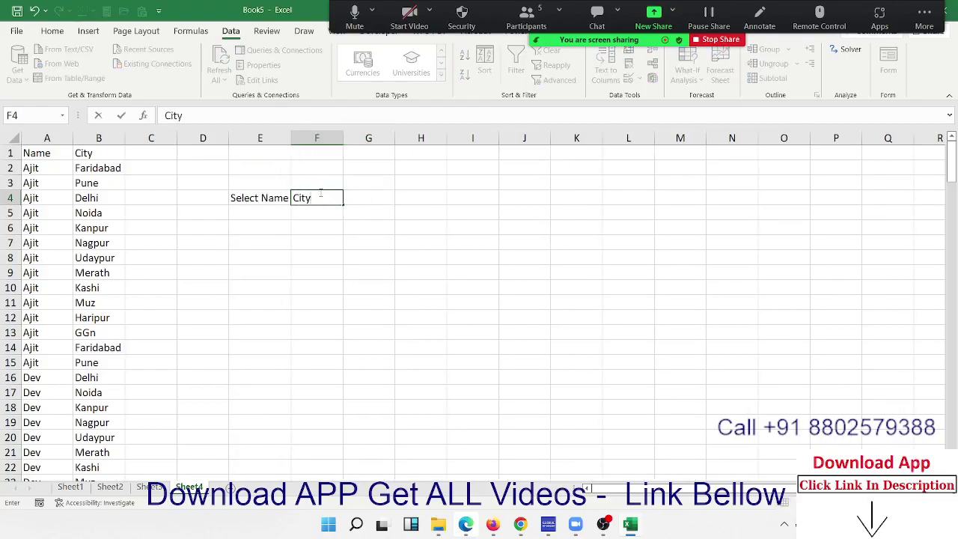
{"action": "key", "text": "Return"}
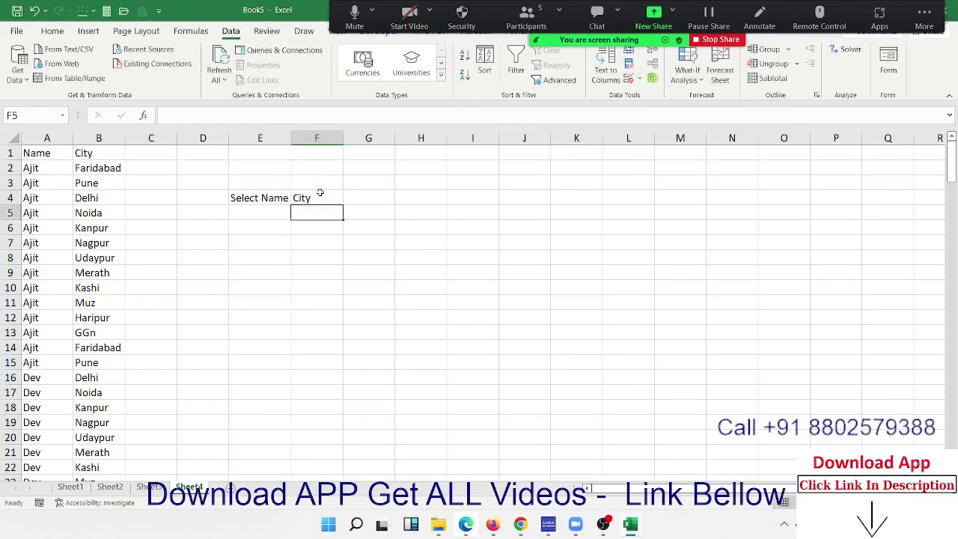